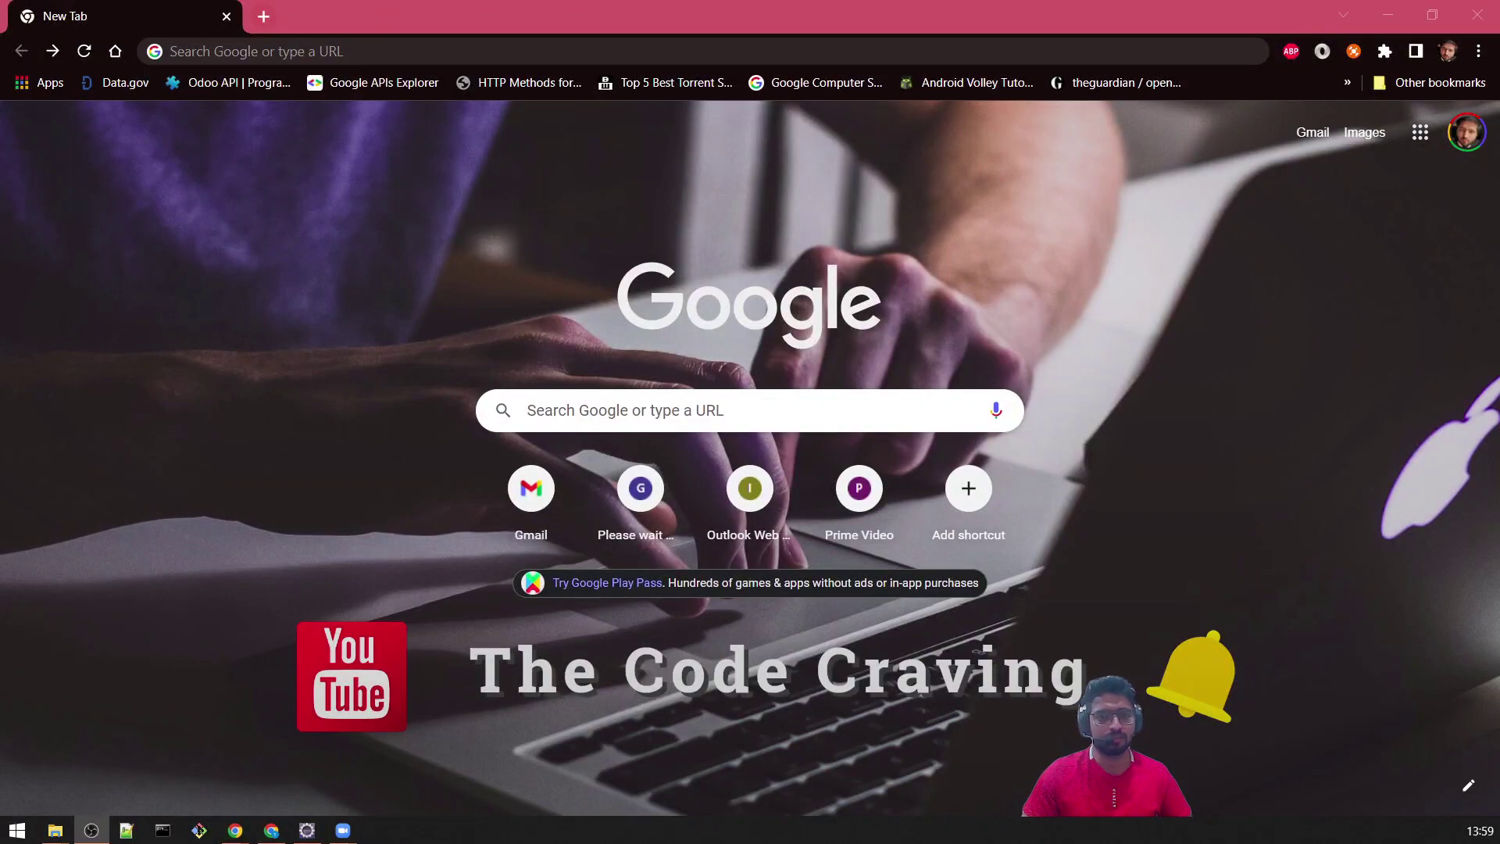
- Search Google for 'java 8 download' from the Chrome address bar
click(340, 51)
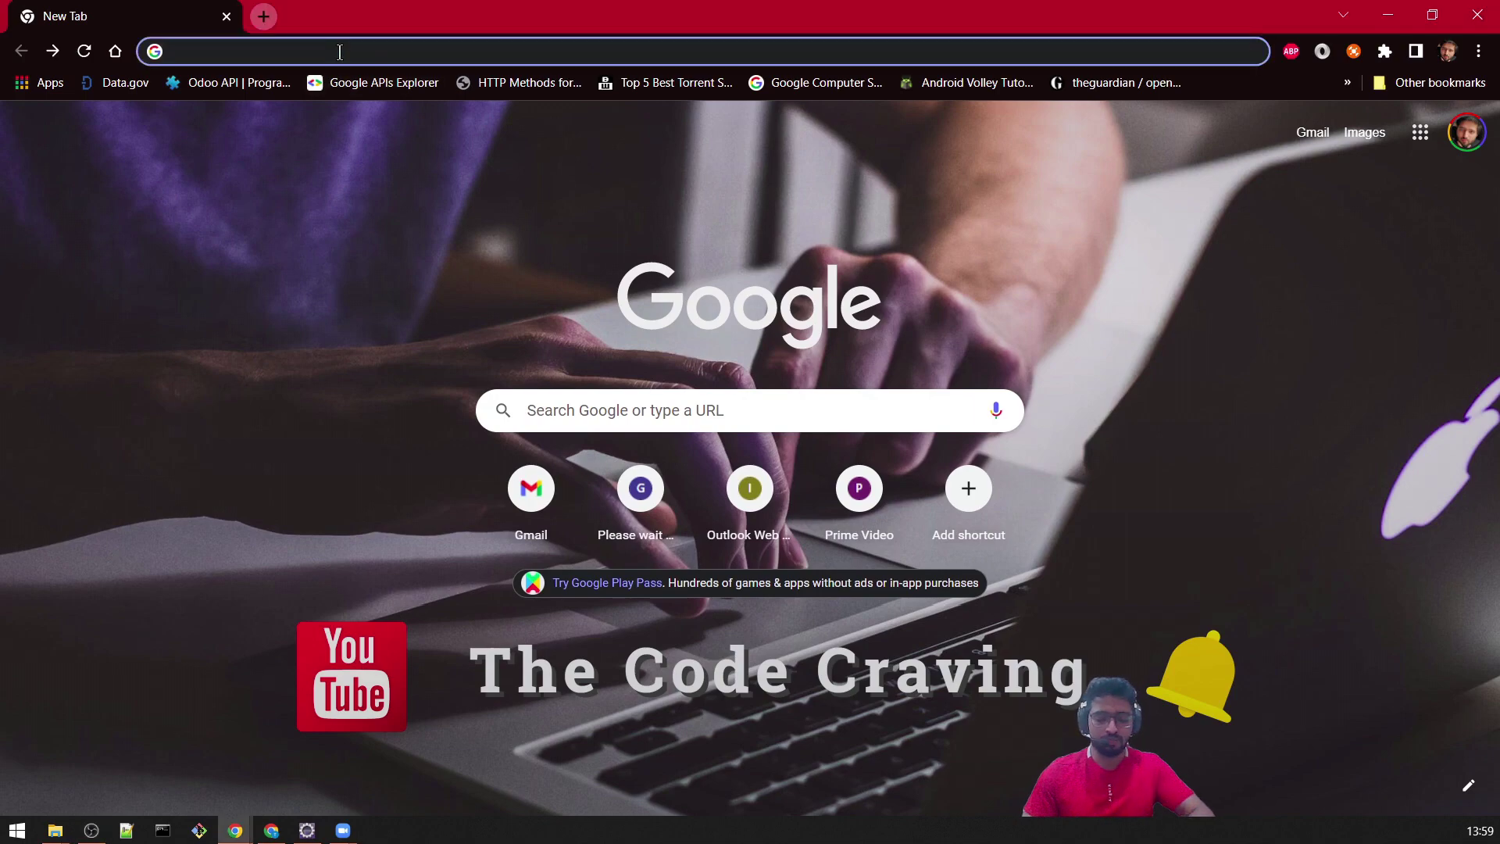
text(java 8 download)
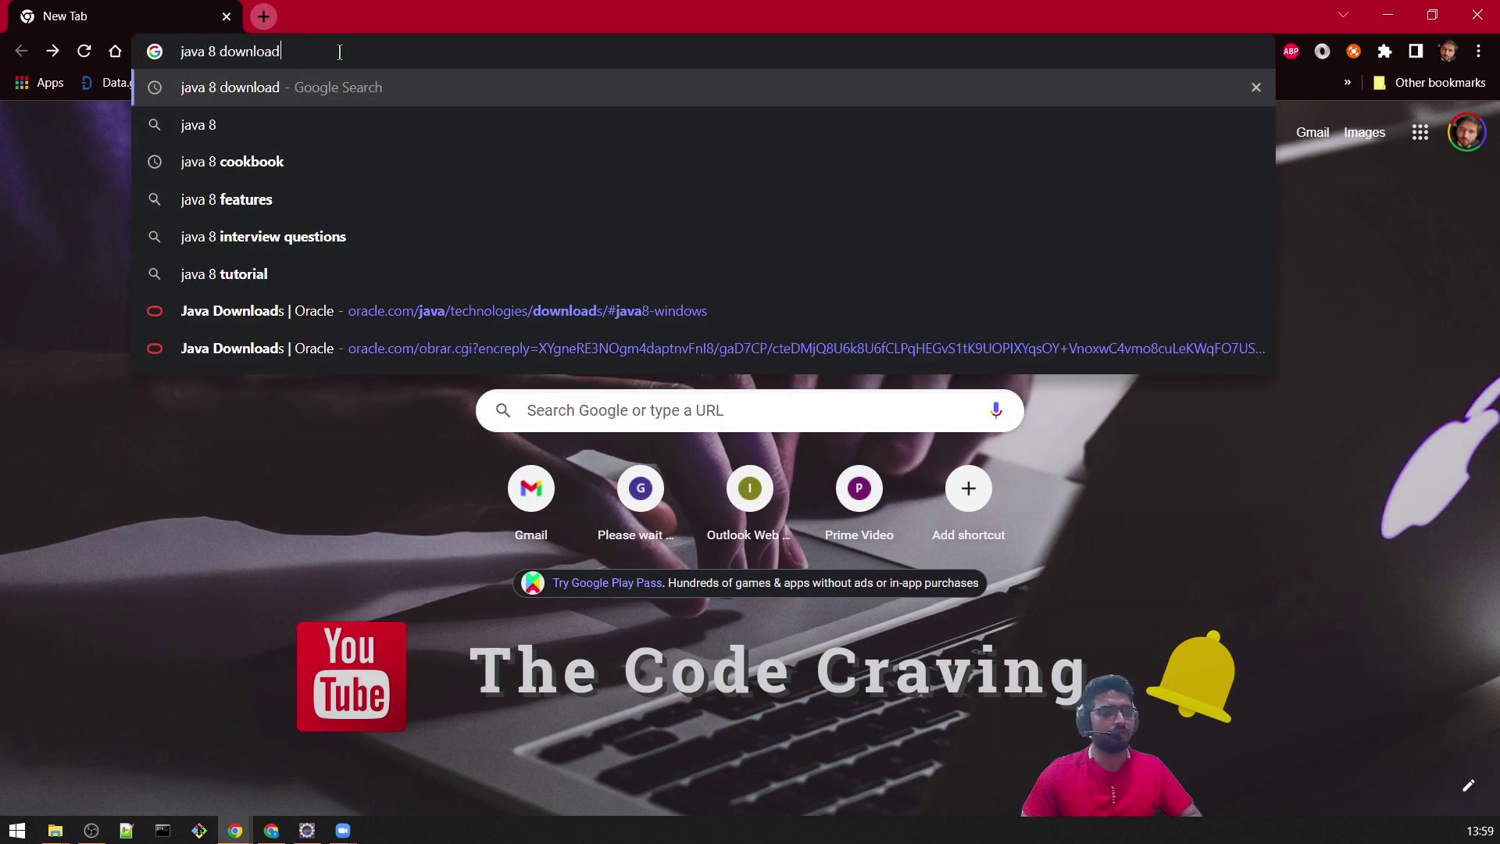
key(Return)
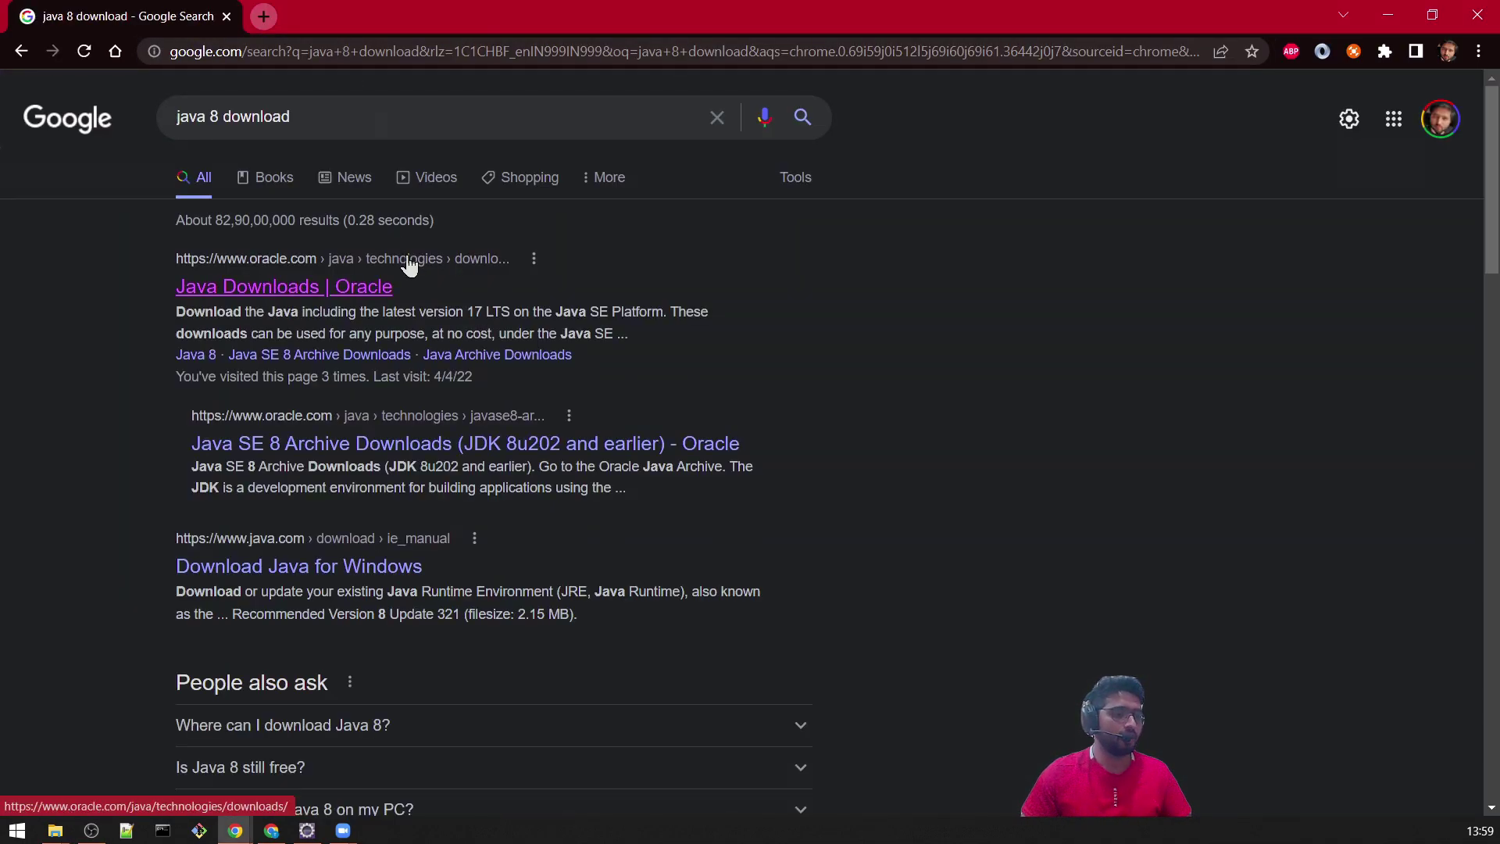
- Open Oracle's Java Downloads page and scroll to the JDK 8u321 download section
click(283, 284)
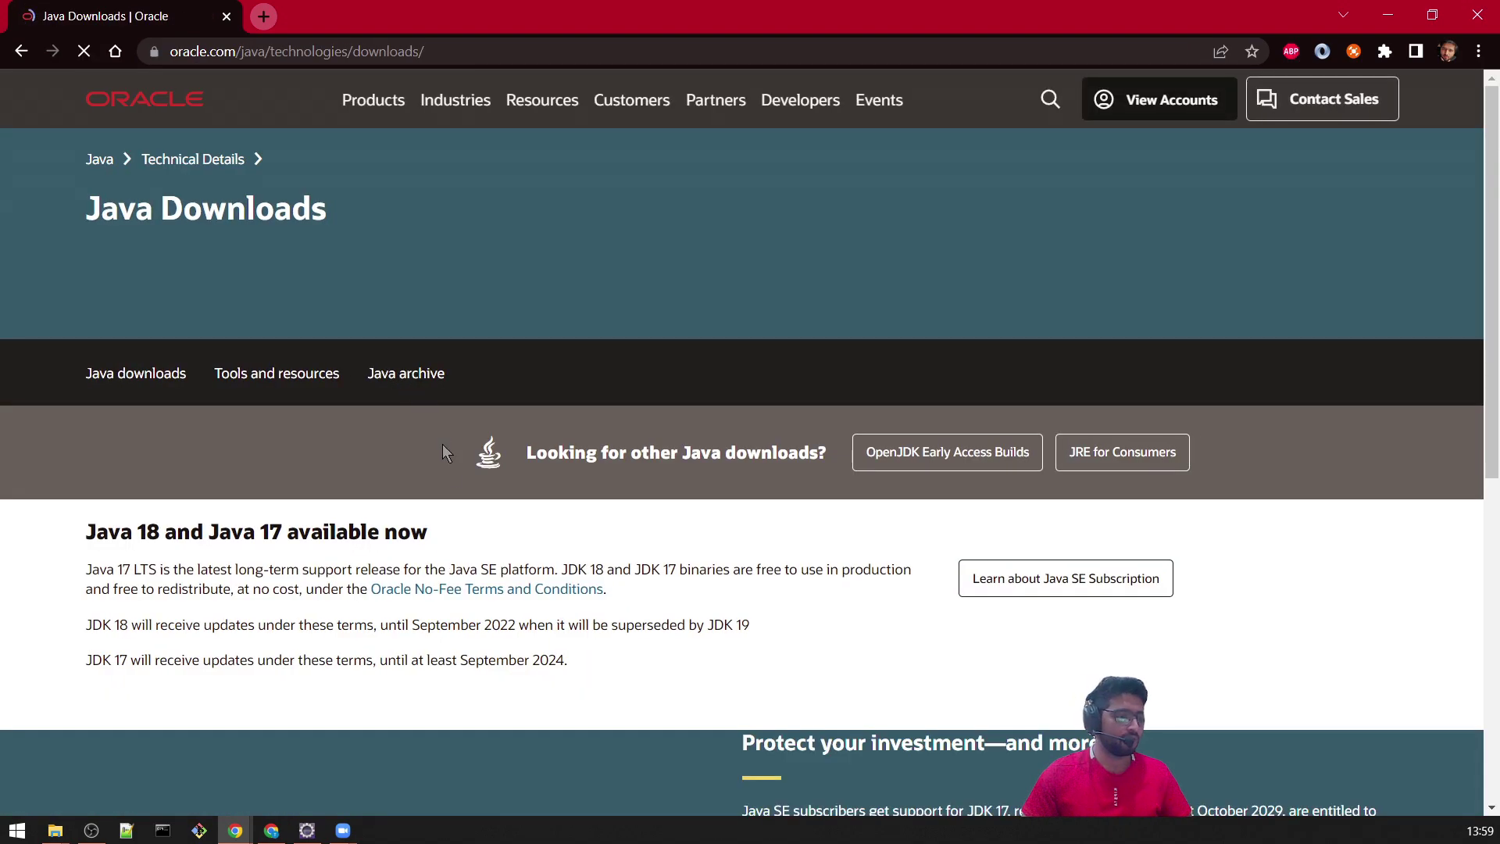
scroll(447, 474, down, 6)
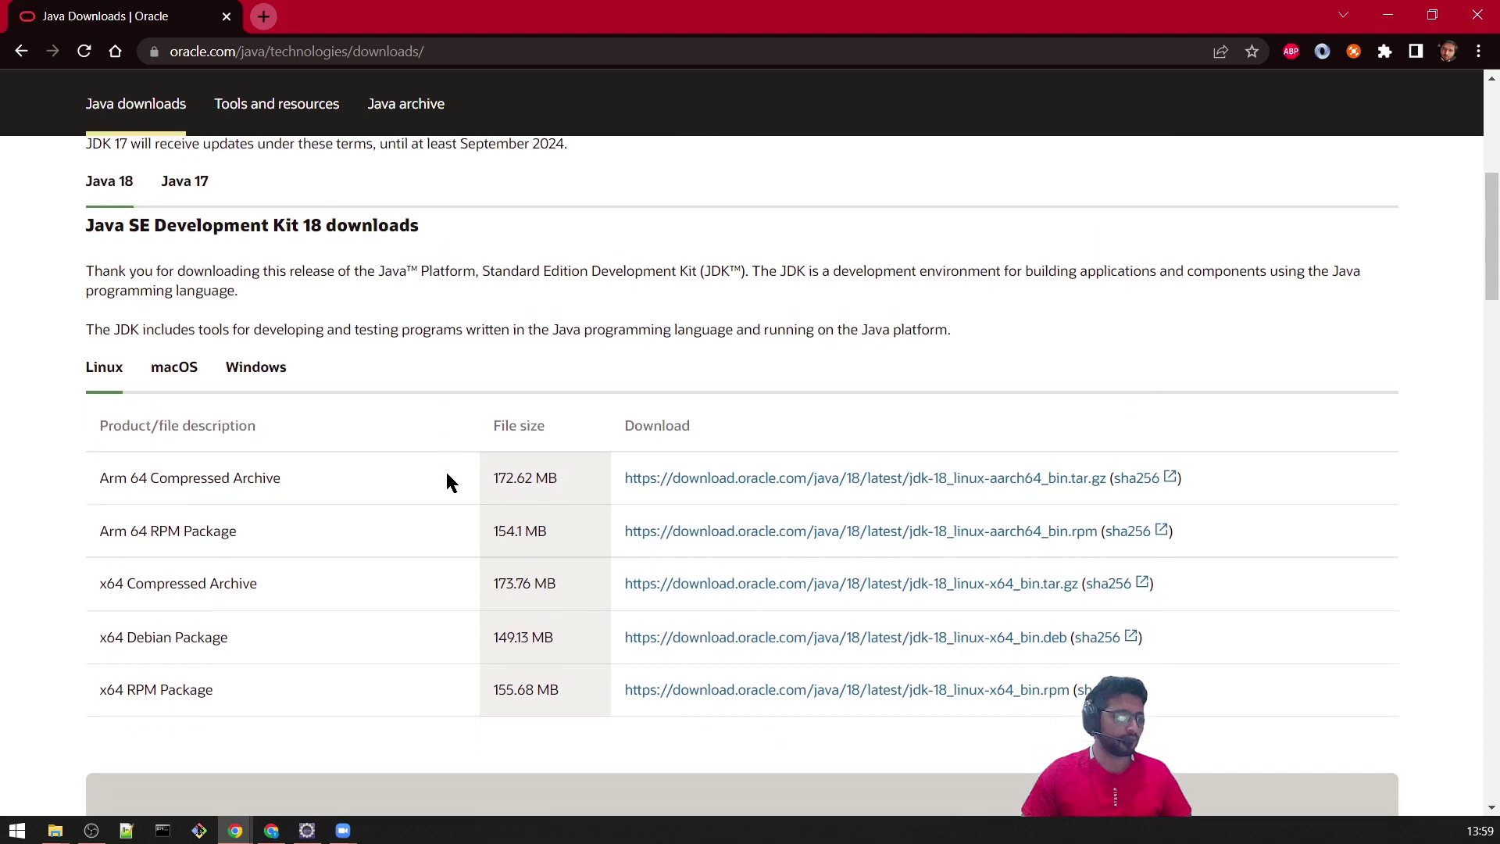
scroll(447, 474, down, 9)
scroll(447, 474, up, 6)
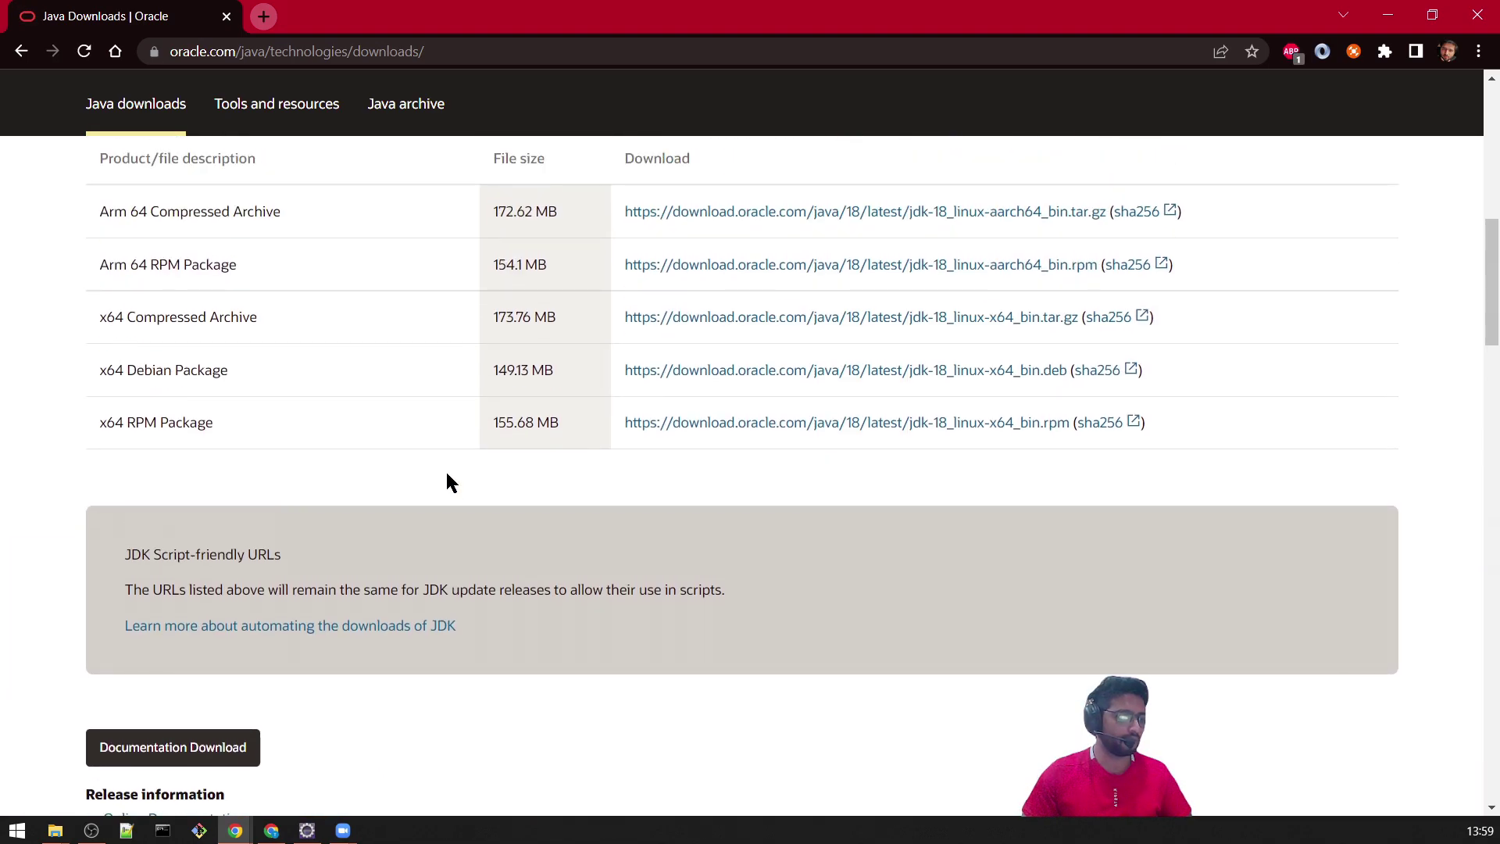
scroll(447, 474, down, 7)
scroll(447, 474, up, 15)
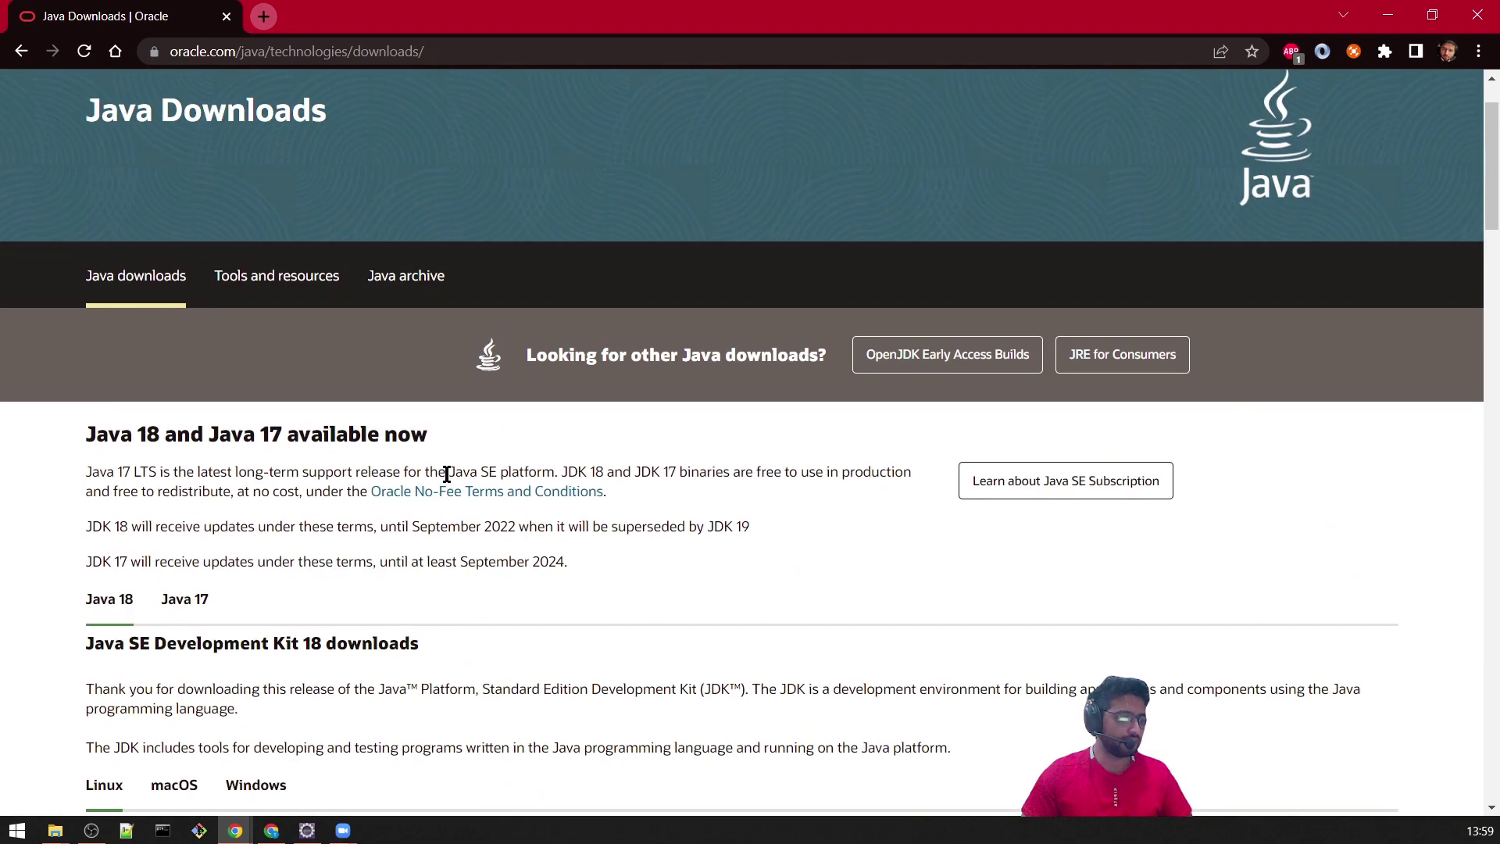
scroll(447, 475, down, 20)
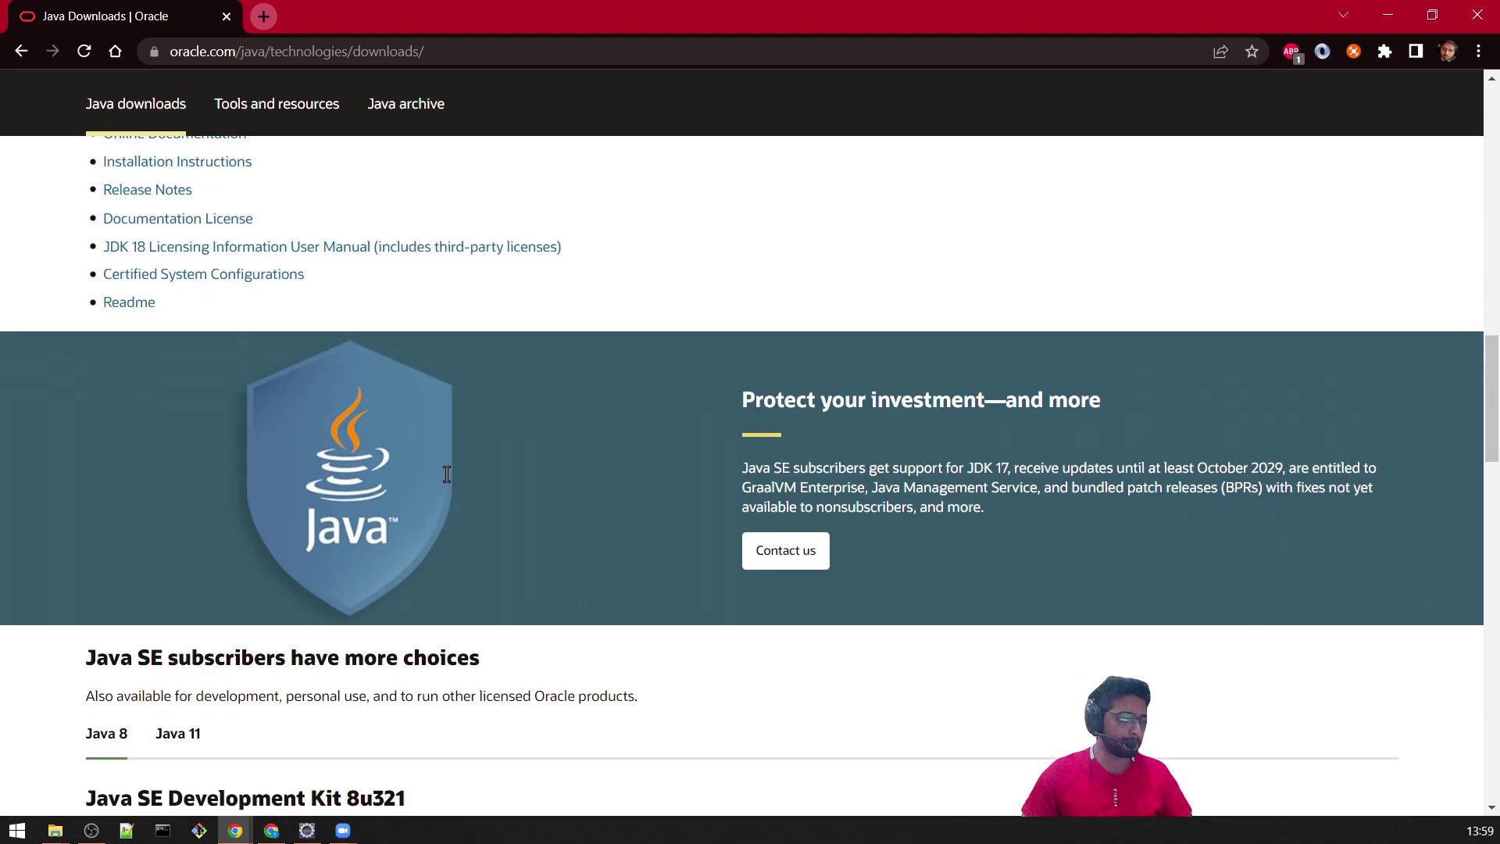
scroll(447, 474, up, 3)
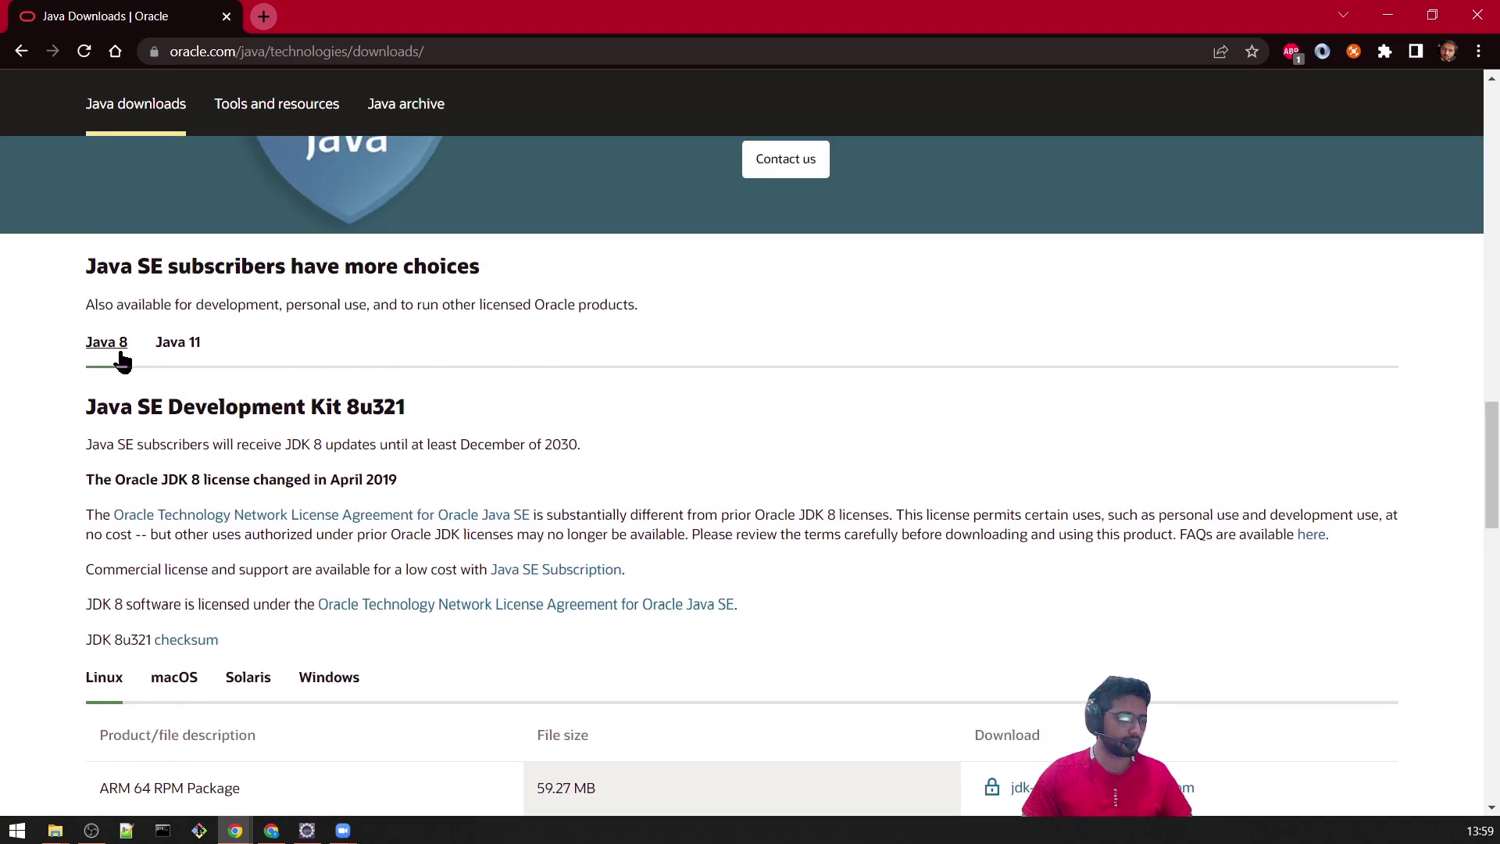
scroll(301, 503, down, 9)
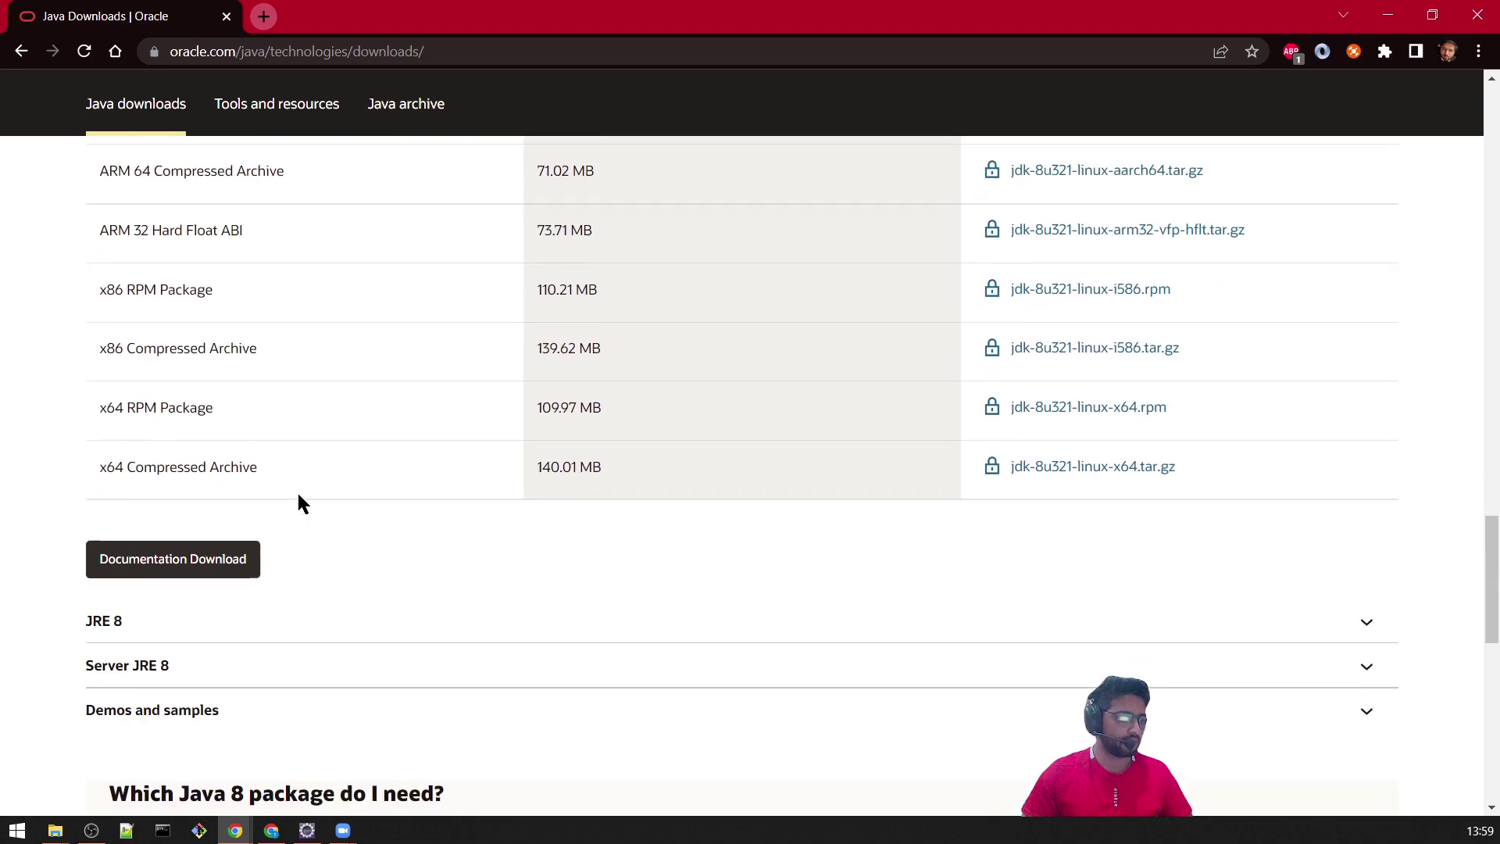
scroll(299, 500, down, 3)
scroll(300, 500, up, 8)
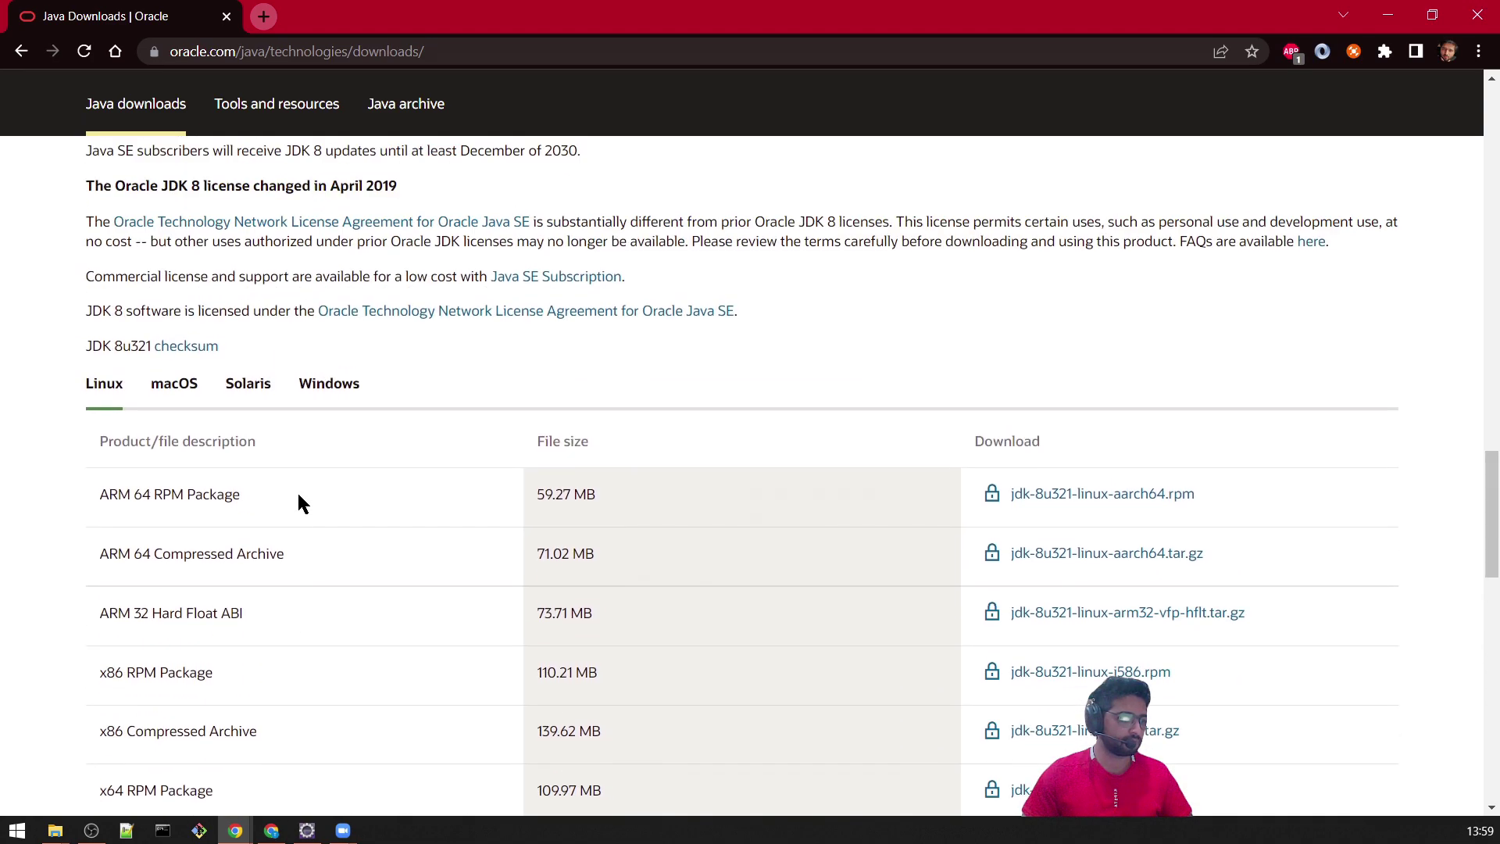
- Under the Windows tab, accept the licence and download jdk-8u321-windows-i586.exe
click(340, 391)
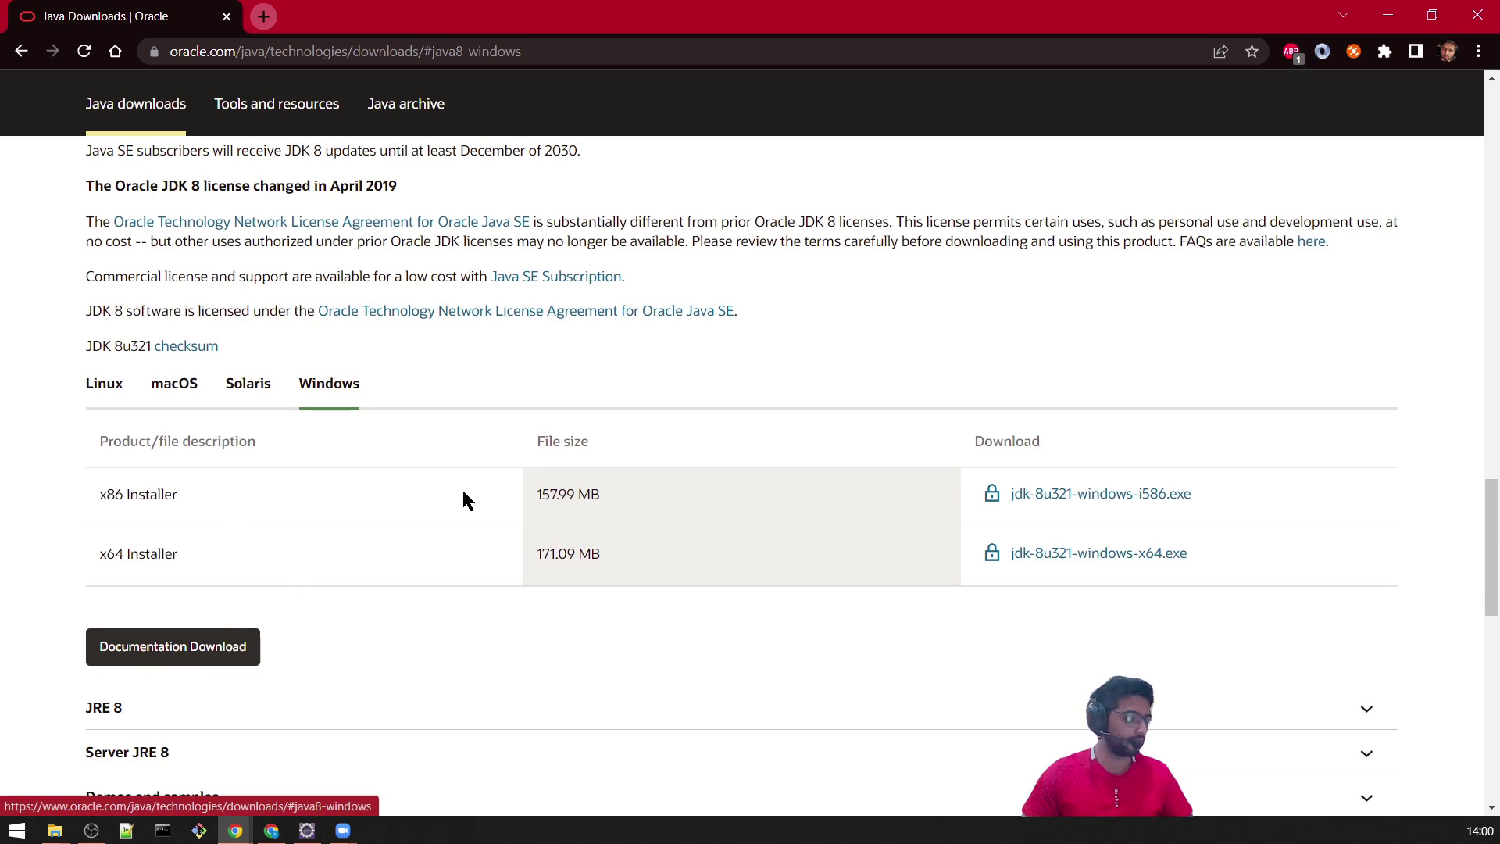
click(1120, 503)
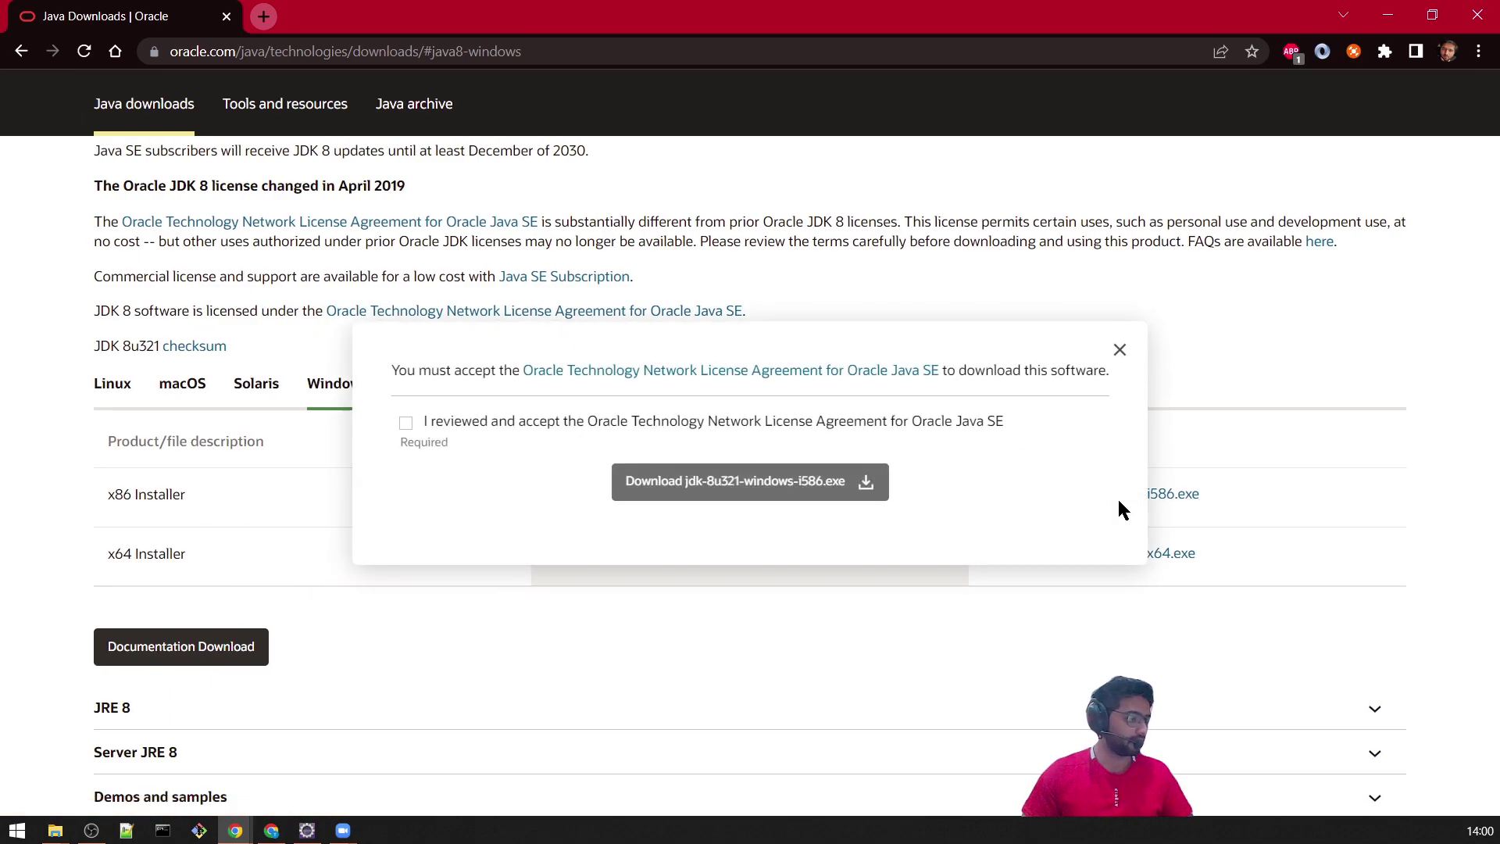
click(406, 422)
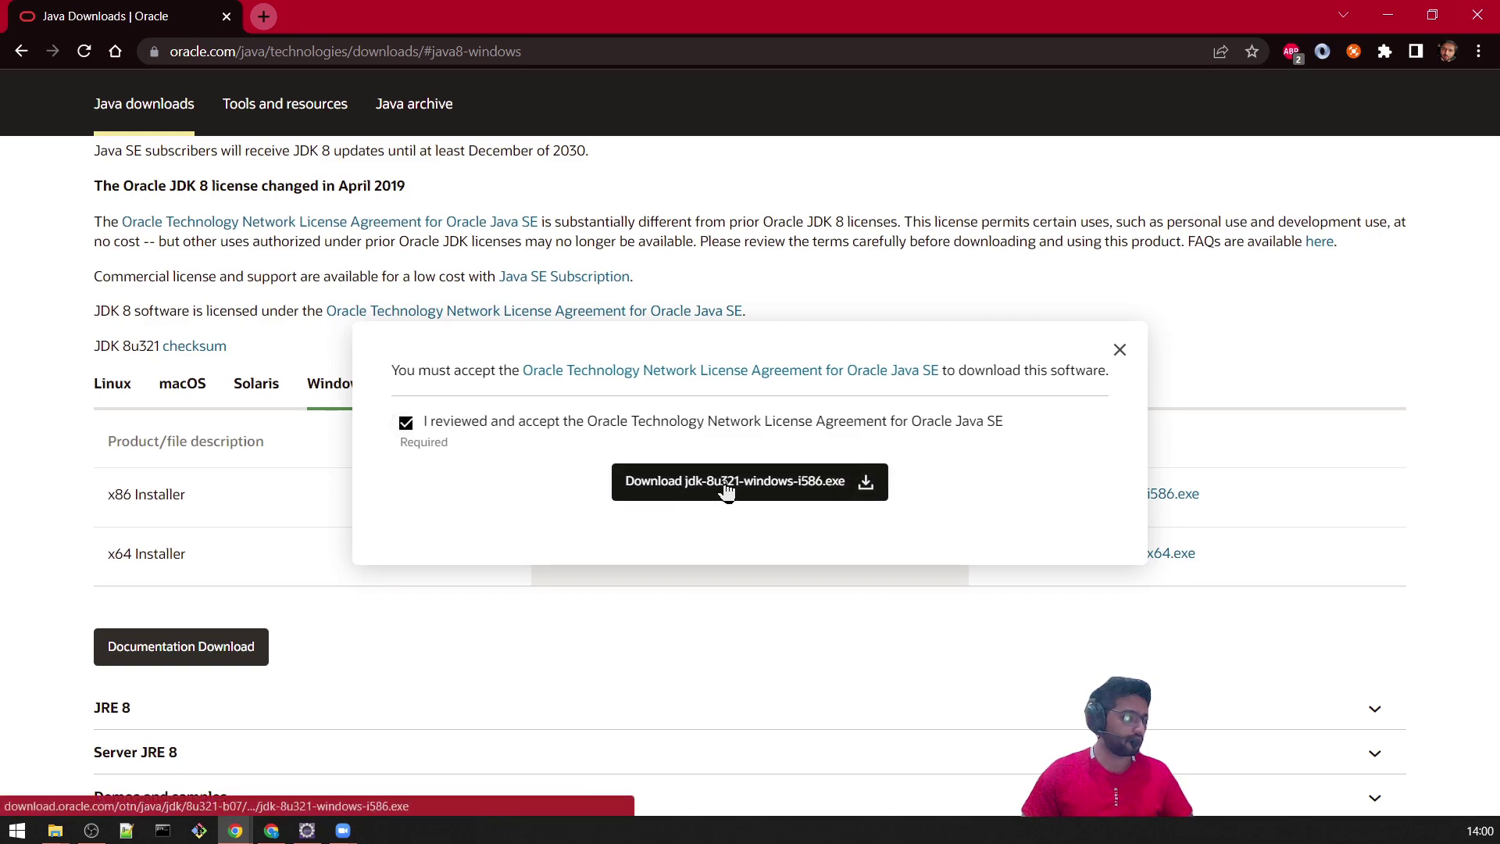
click(729, 510)
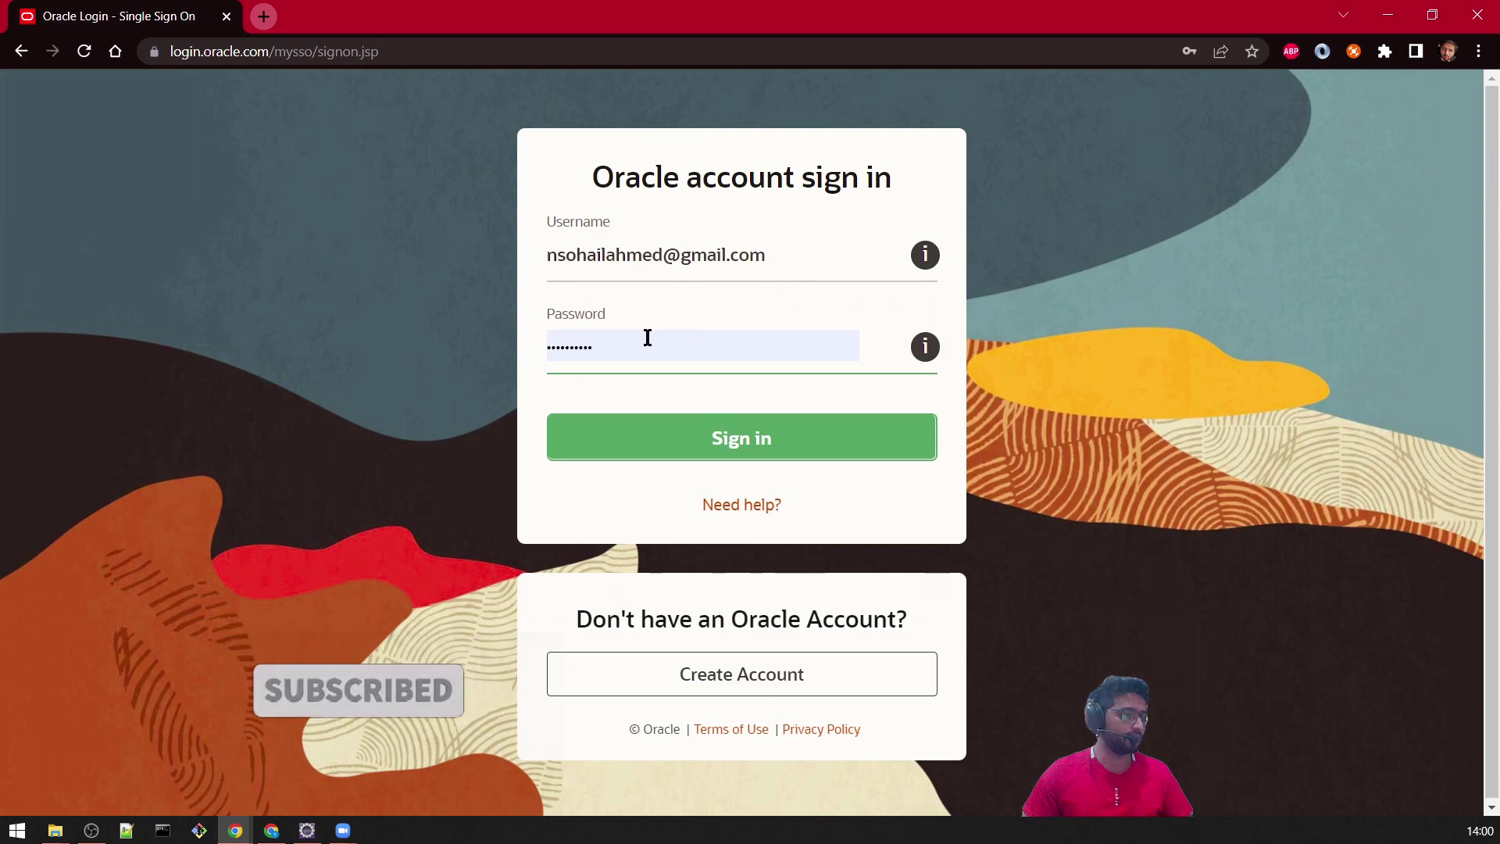
- Sign in with the autofilled Oracle account and save the JDK installer to Downloads
drag(646, 344, 553, 381)
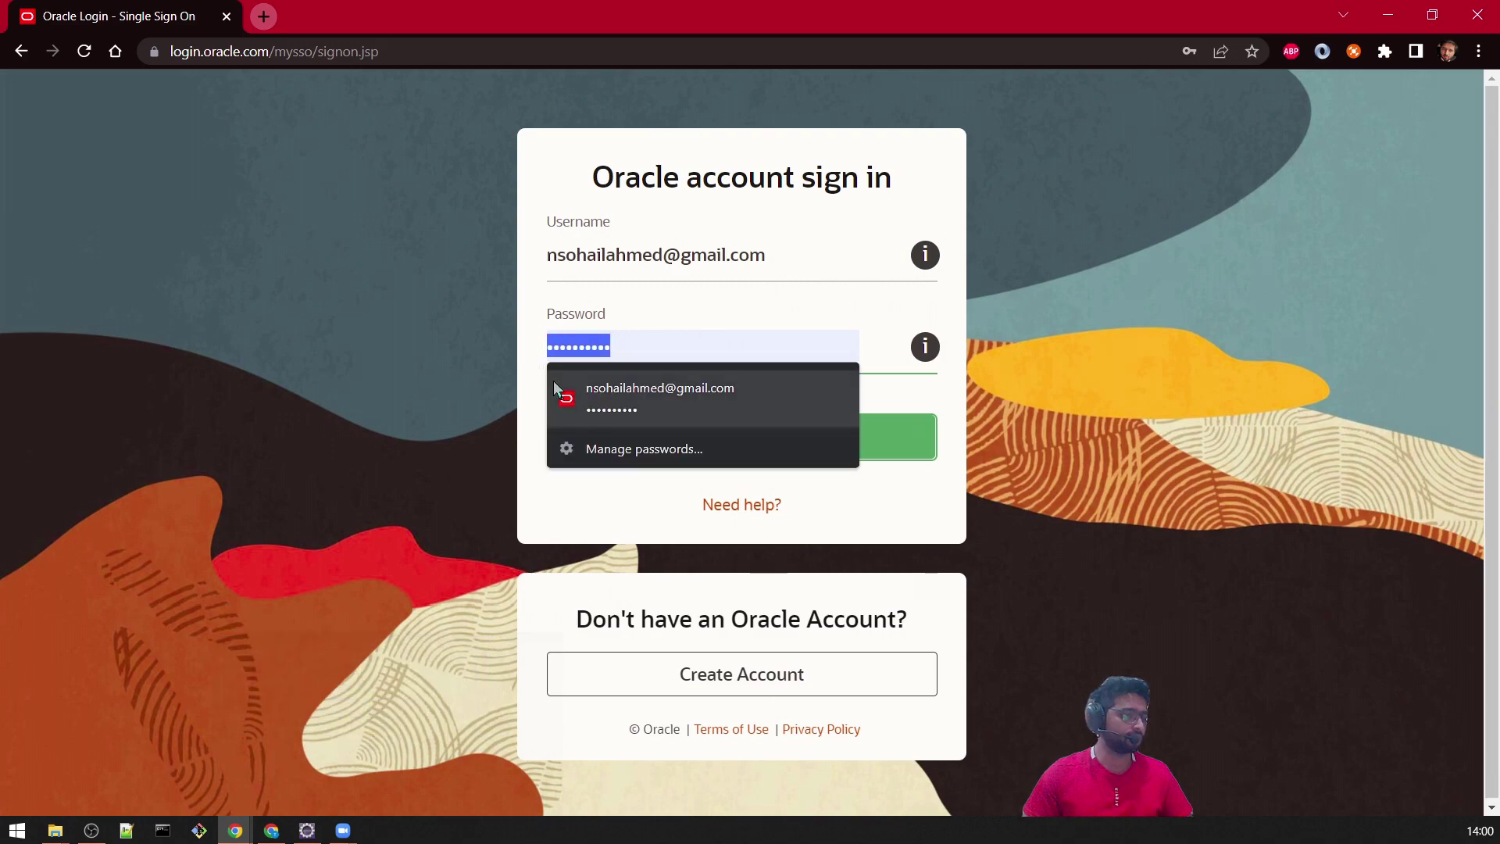
click(947, 374)
click(798, 447)
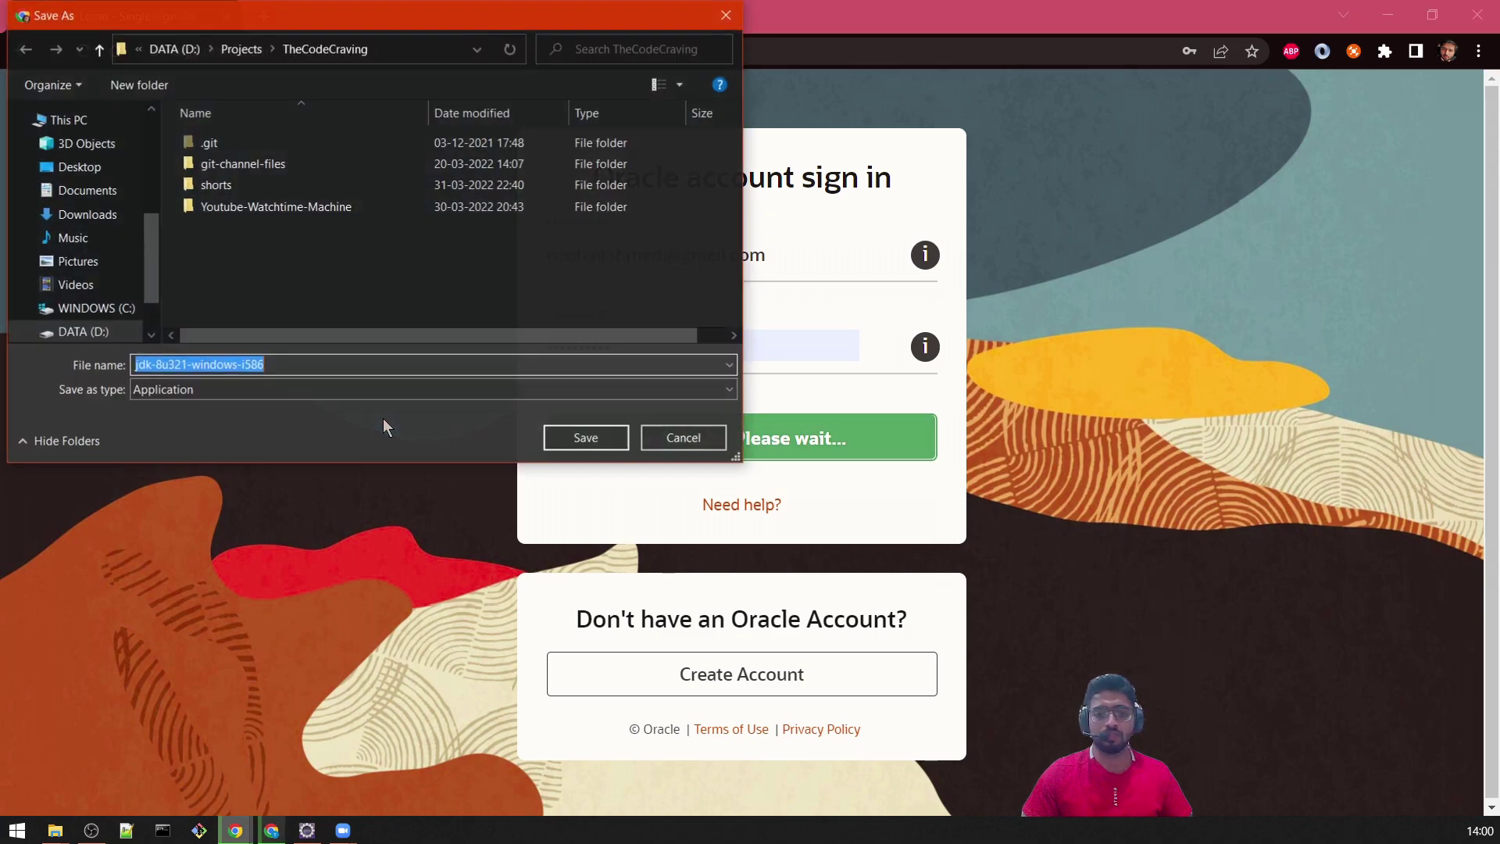
click(87, 214)
click(608, 436)
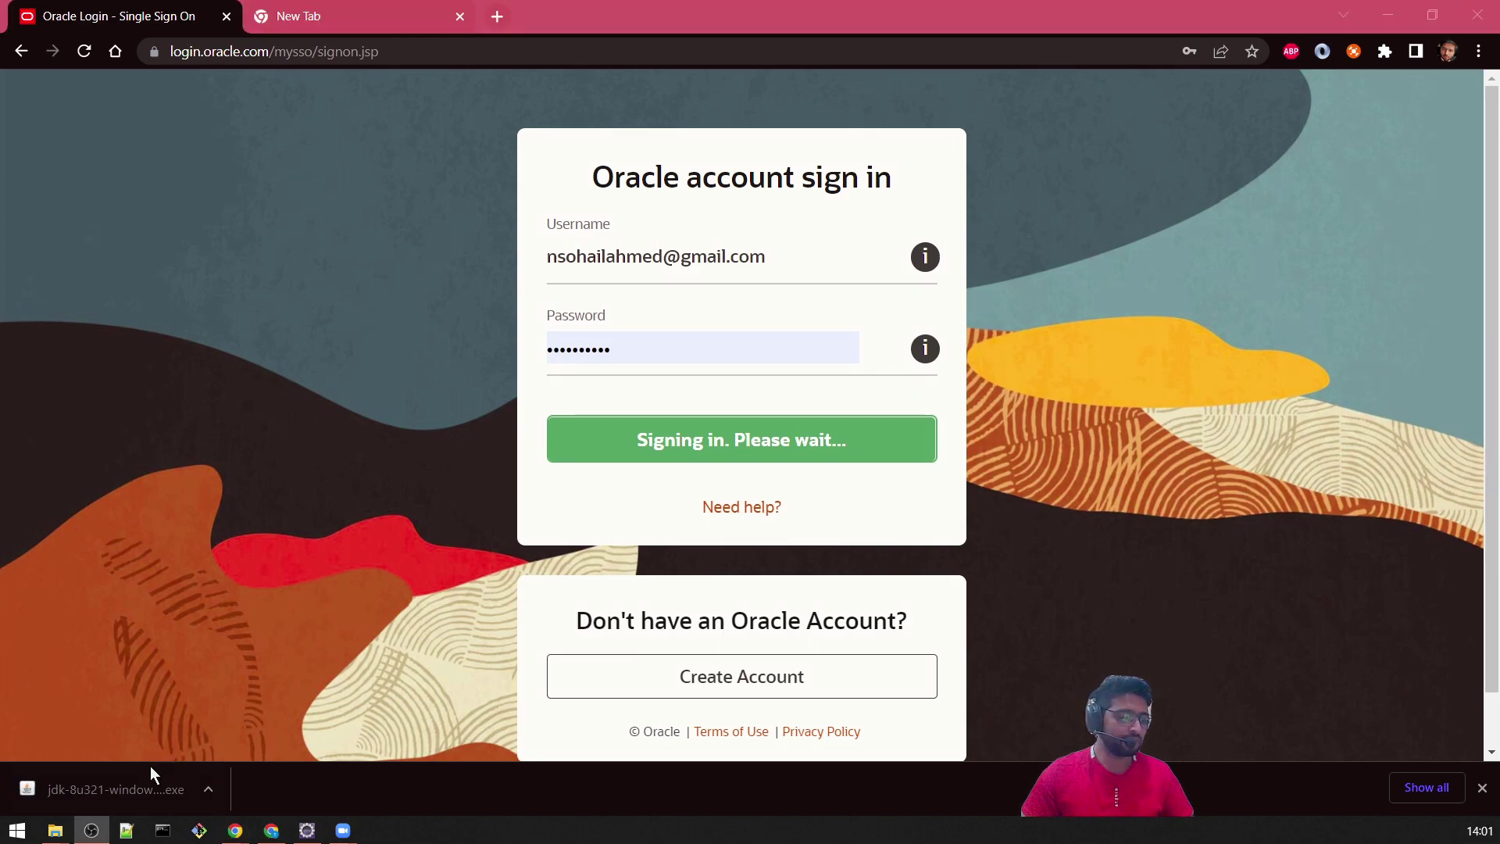
- Run jdk-8u321-windows-i586.exe and install with default features into jdk1.8.0_321
click(166, 785)
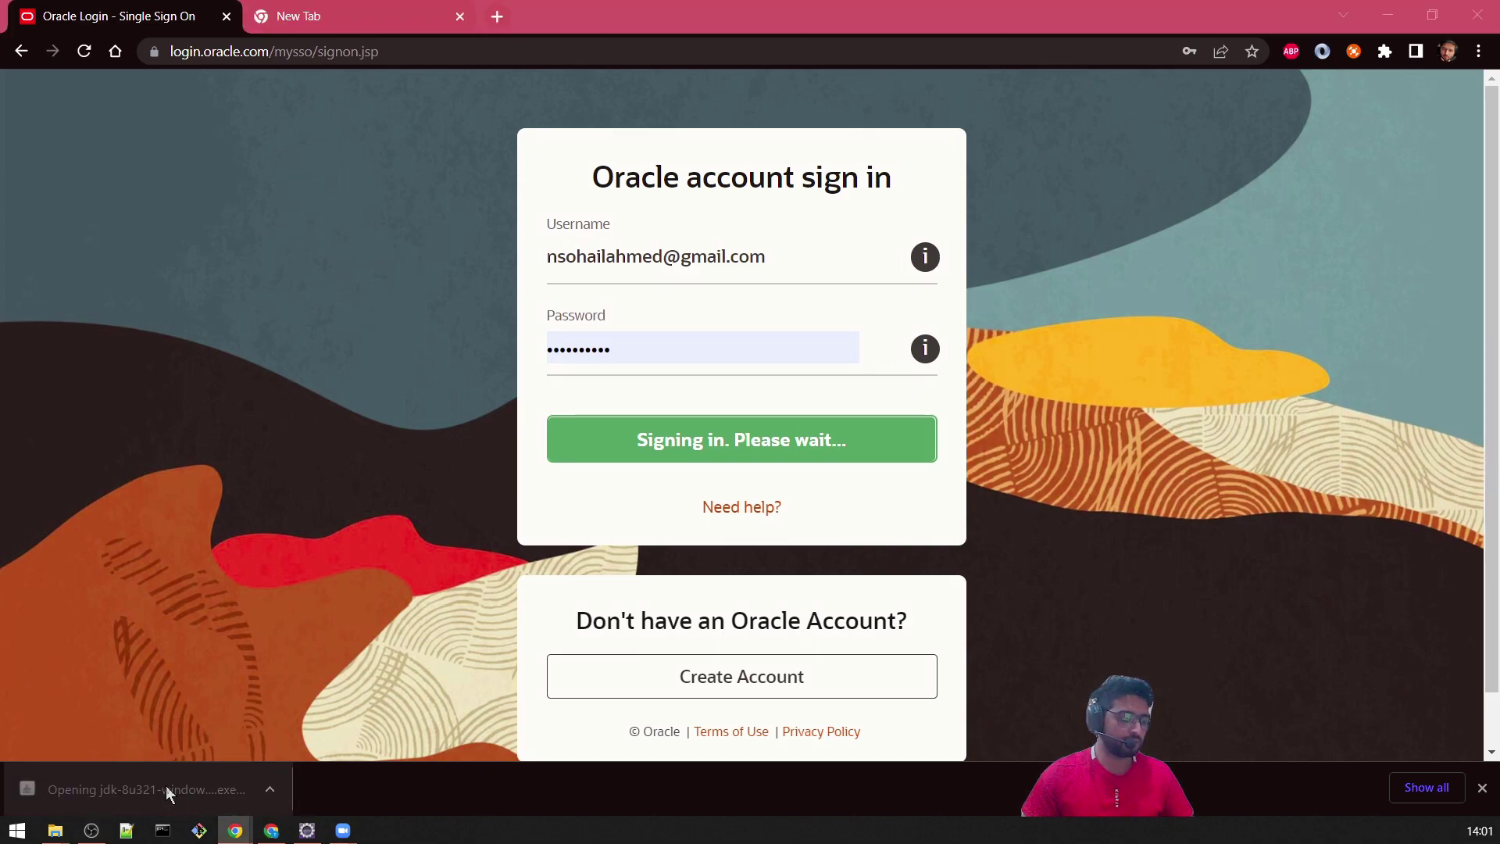
click(331, 653)
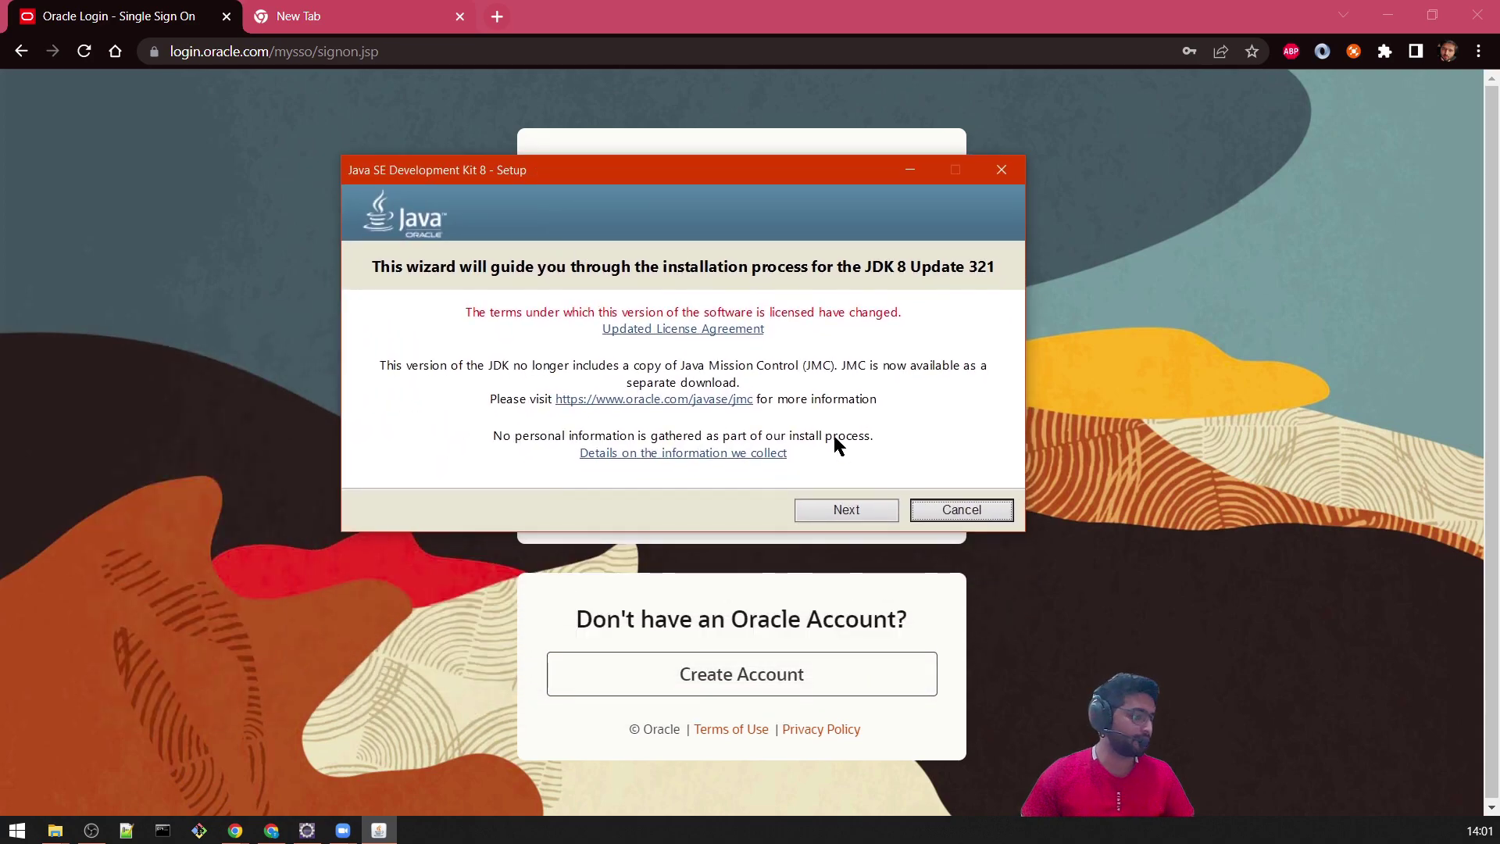
click(849, 509)
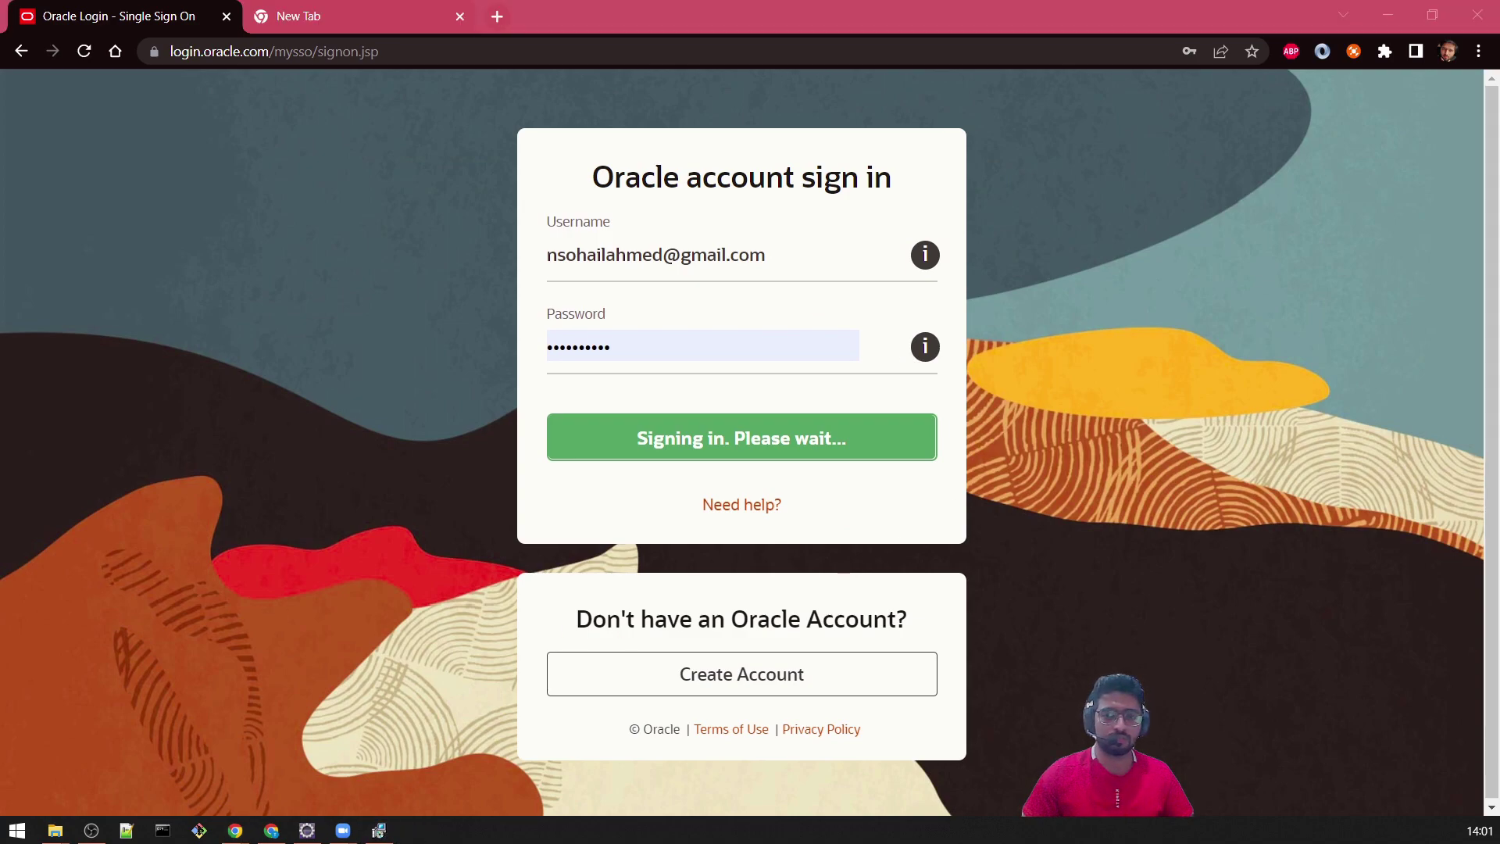
drag(959, 346, 875, 190)
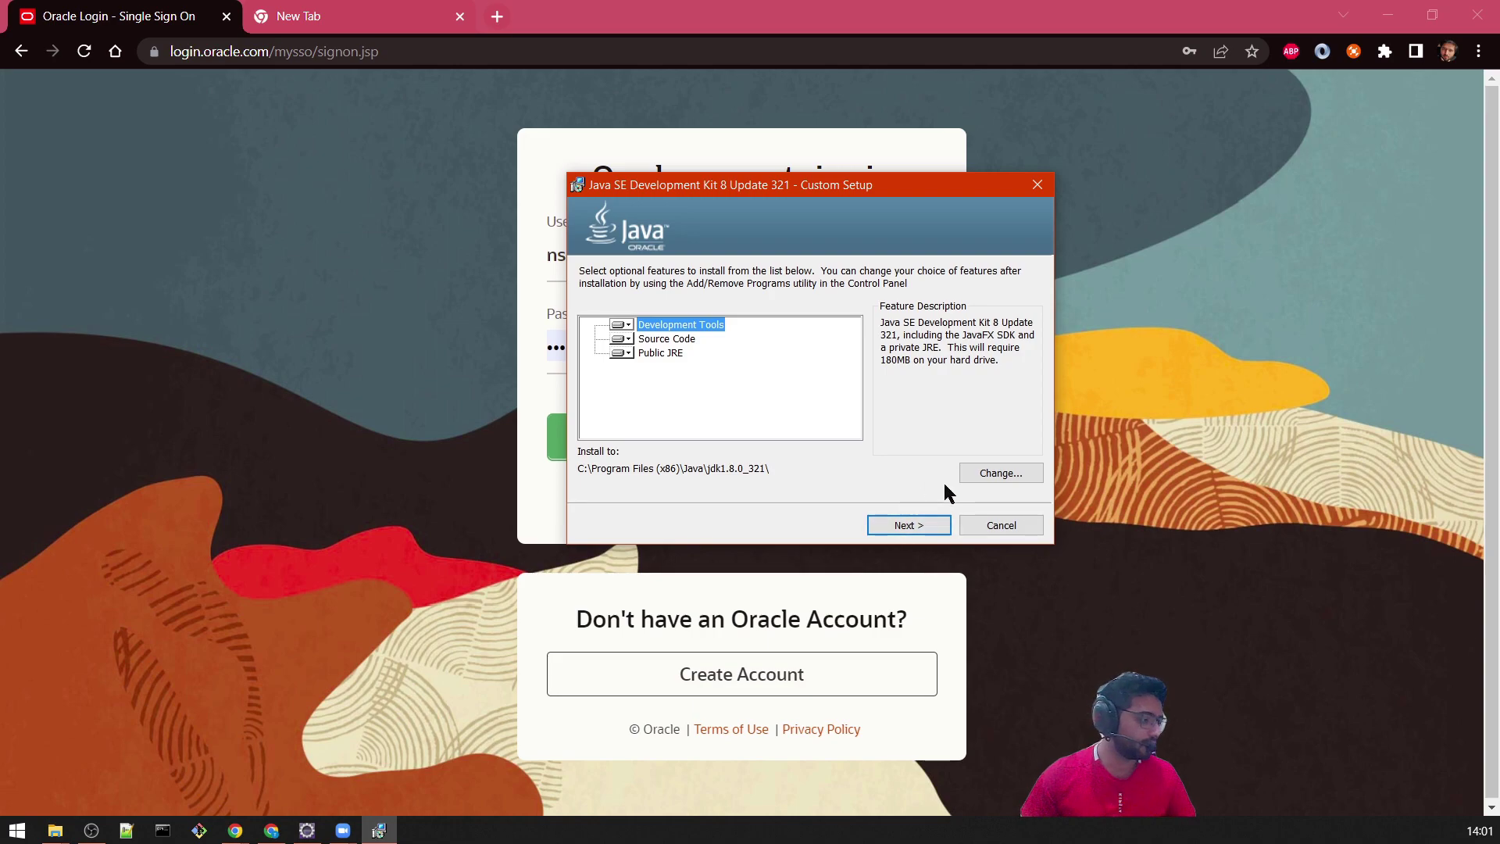
click(909, 525)
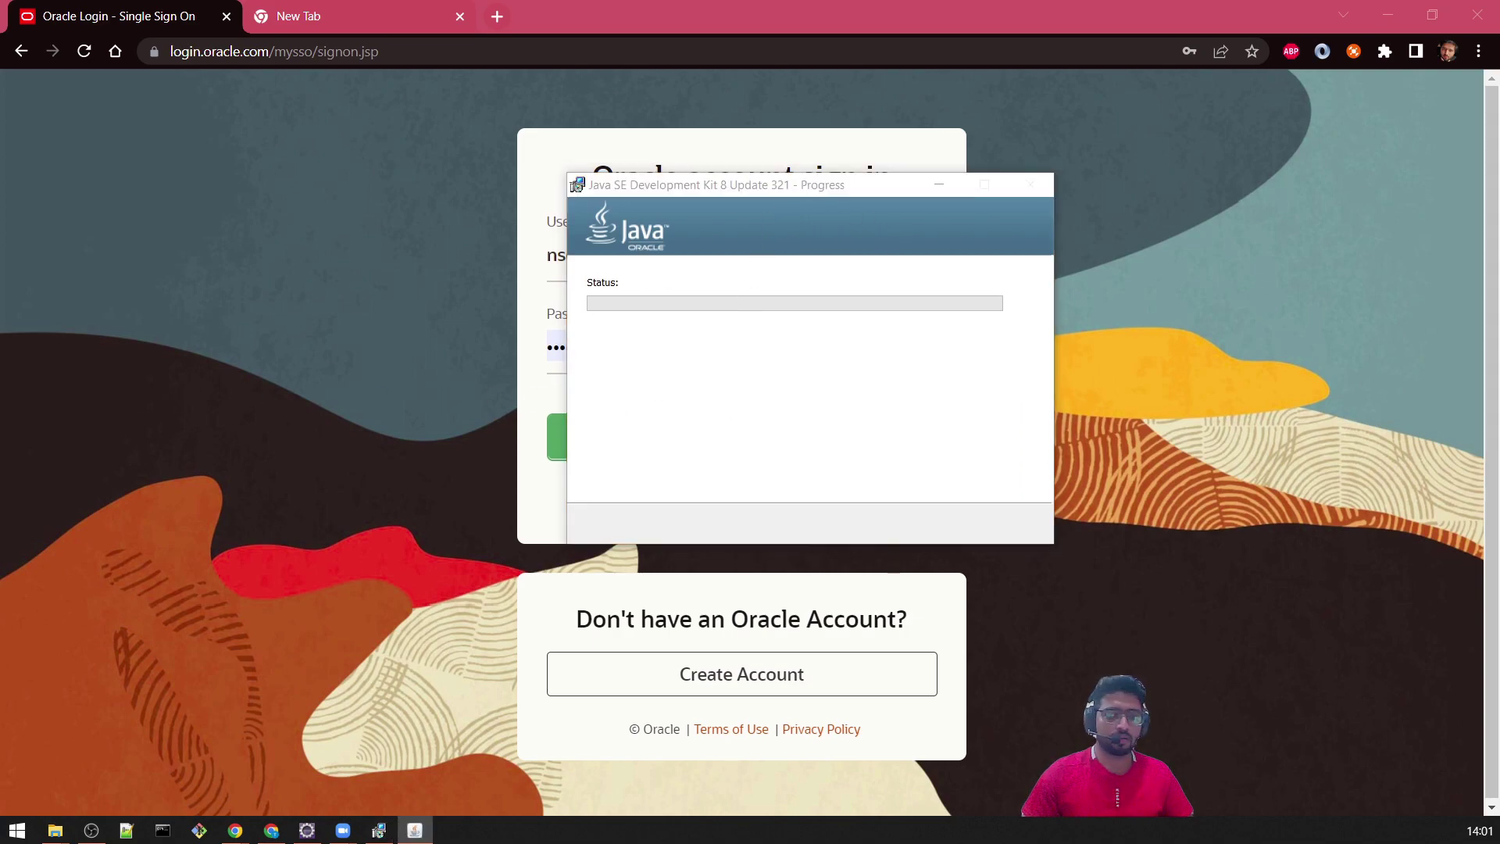
- Accept the default JRE folder and let JDK 8 Update 321 finish installing
drag(1019, 212, 809, 293)
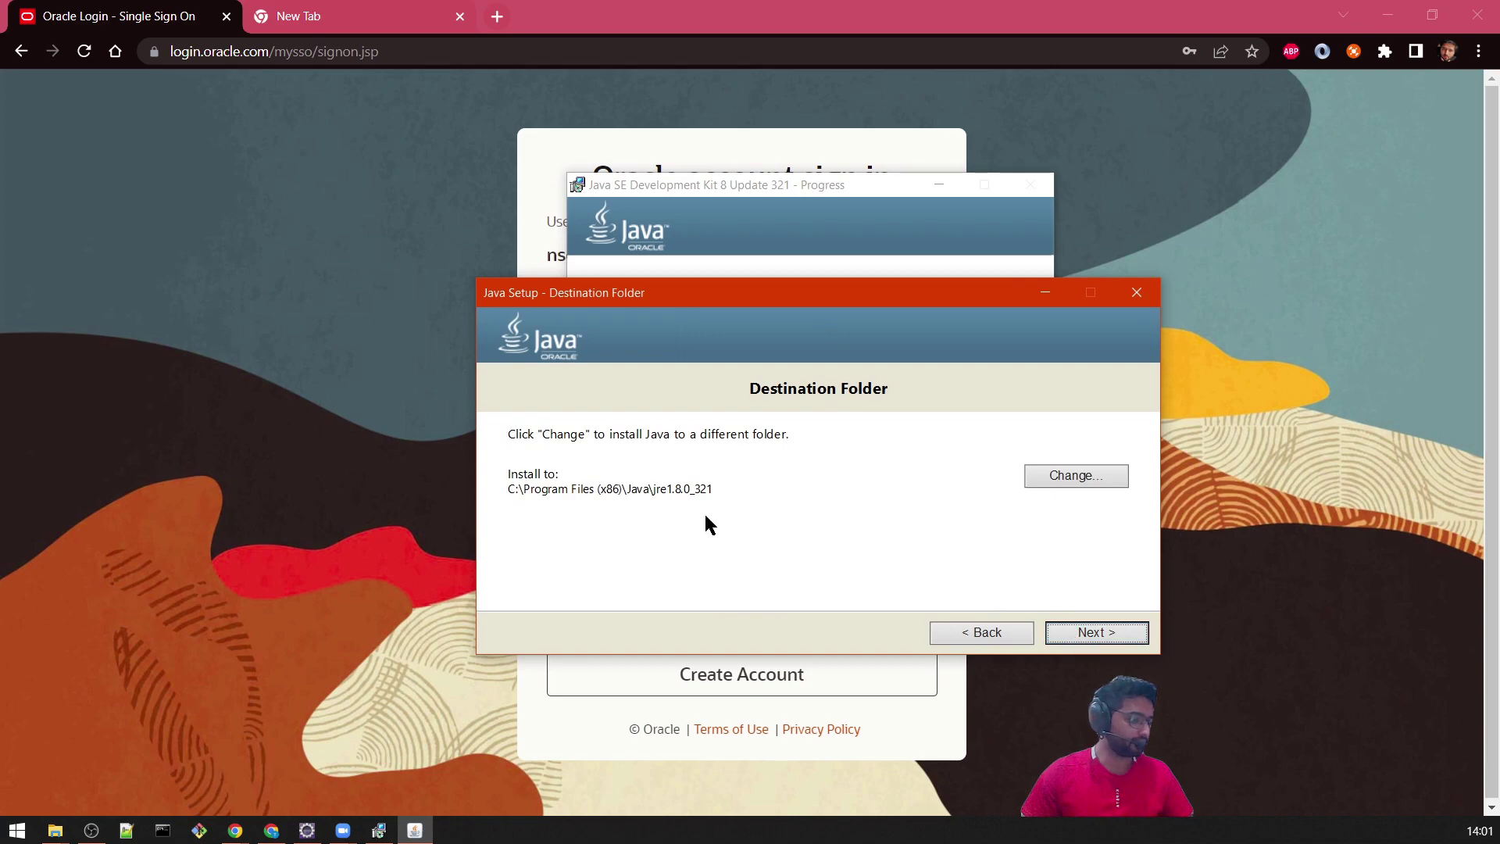
click(1079, 633)
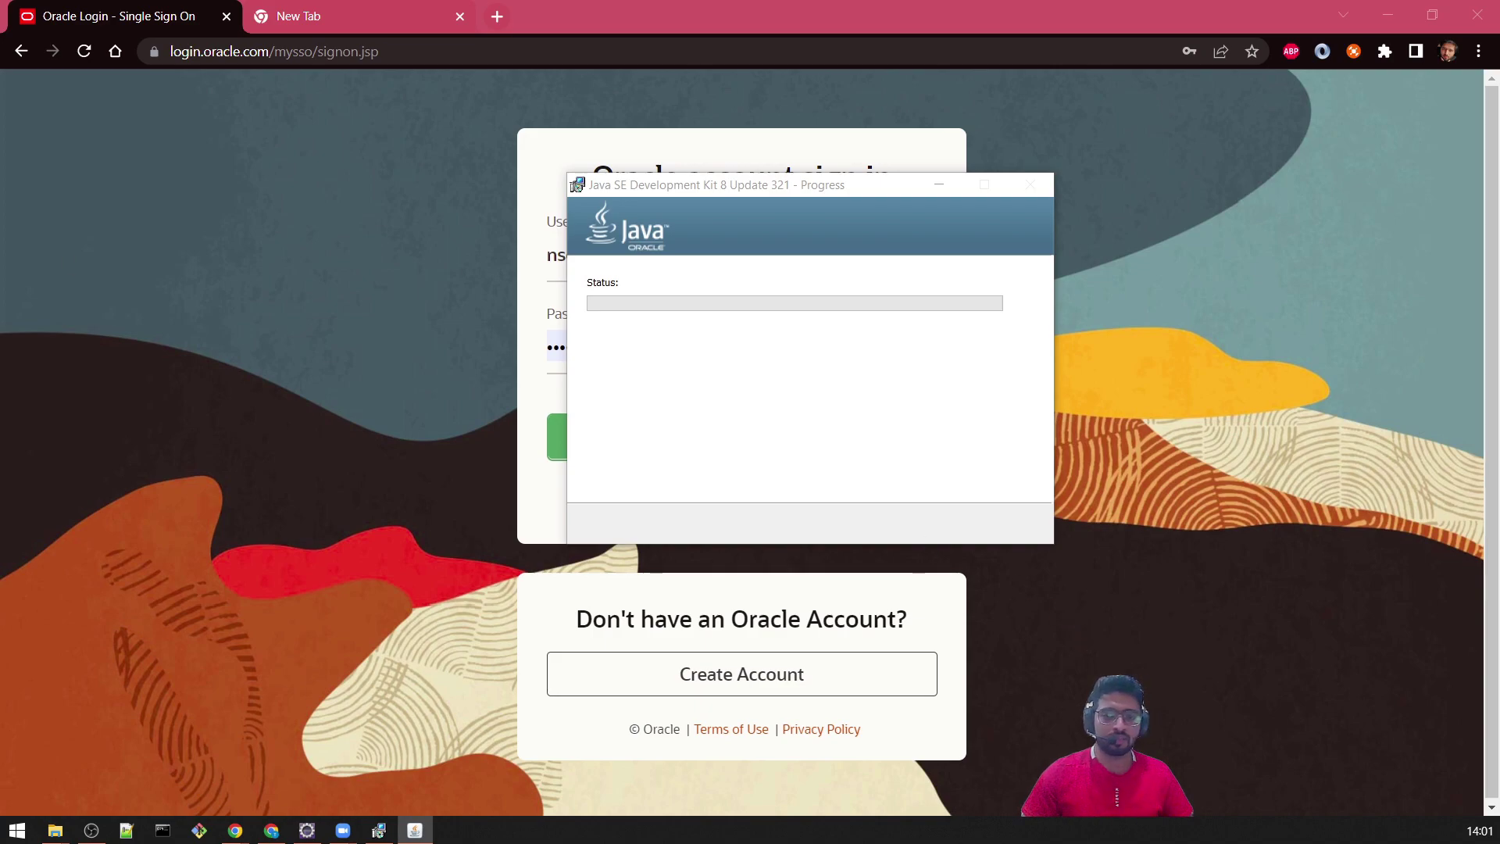
drag(1108, 297, 861, 292)
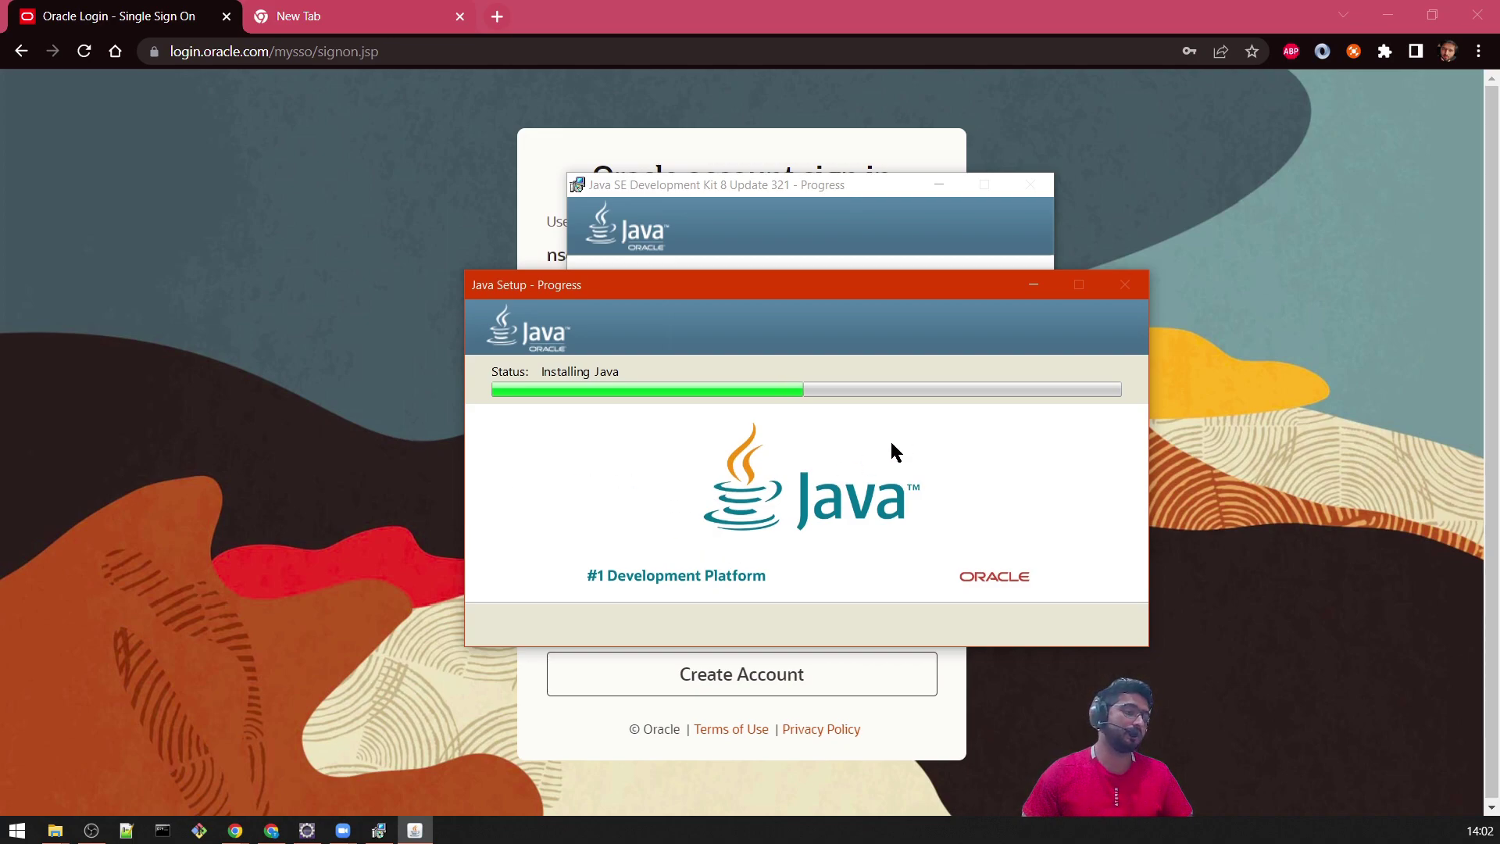
drag(812, 293, 824, 363)
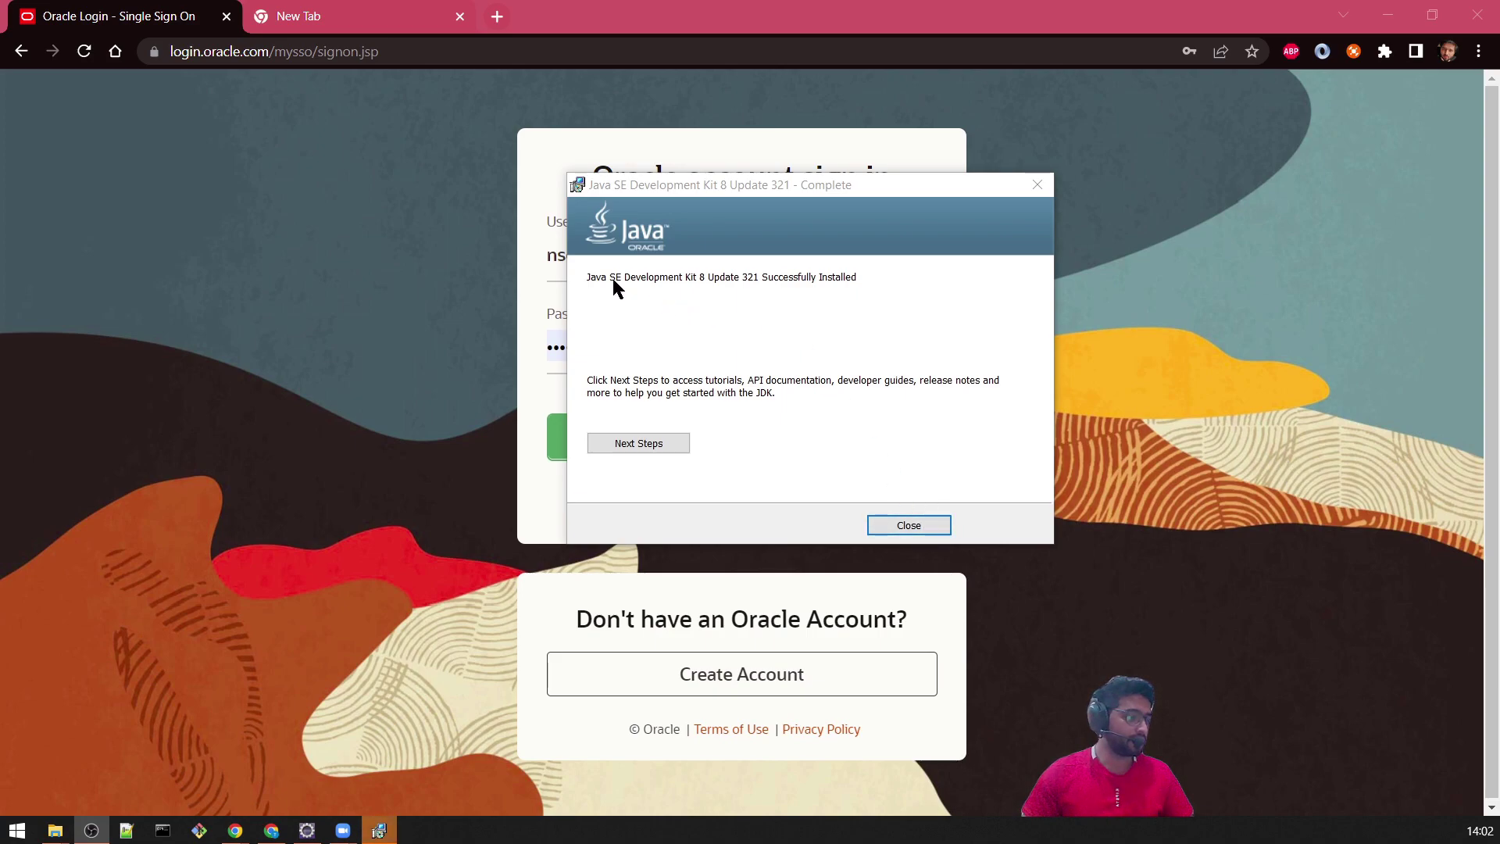
click(752, 279)
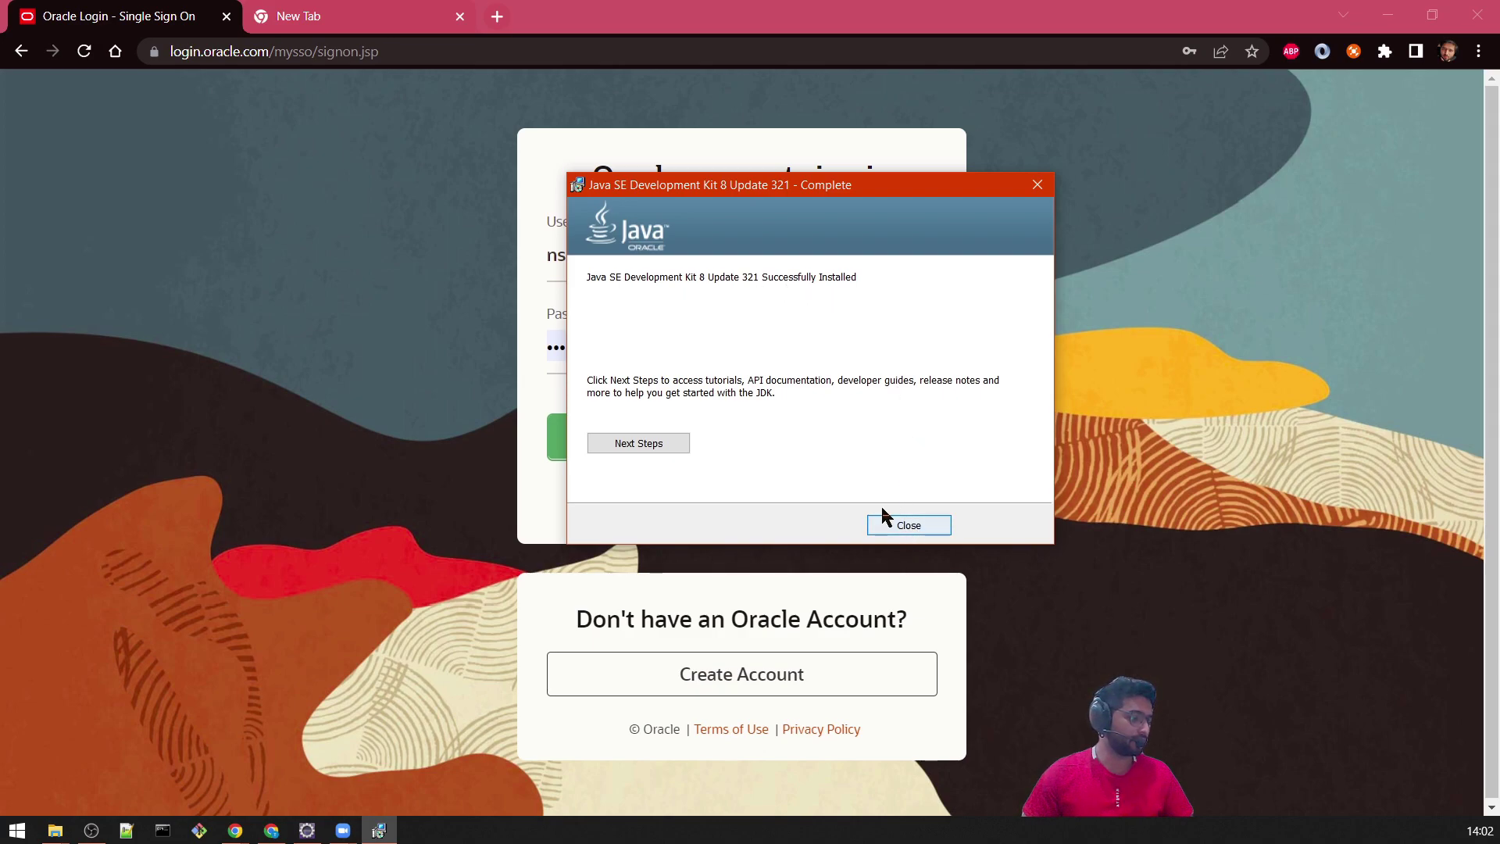
- Open the Java SE 8 documentation via Next Steps, then close the Complete dialog
click(663, 443)
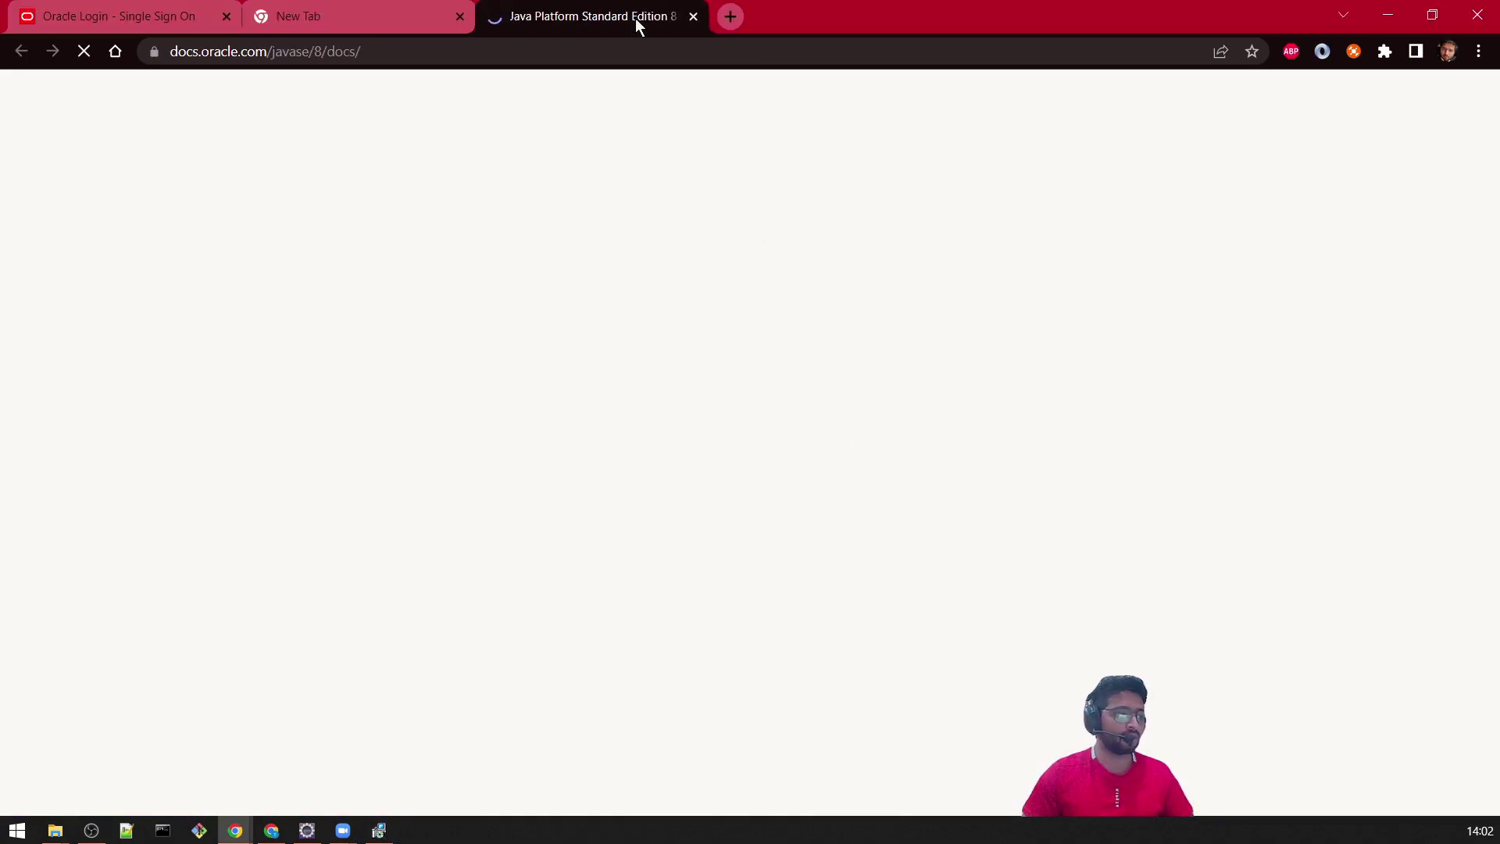
scroll(756, 617, down, 4)
scroll(757, 617, up, 4)
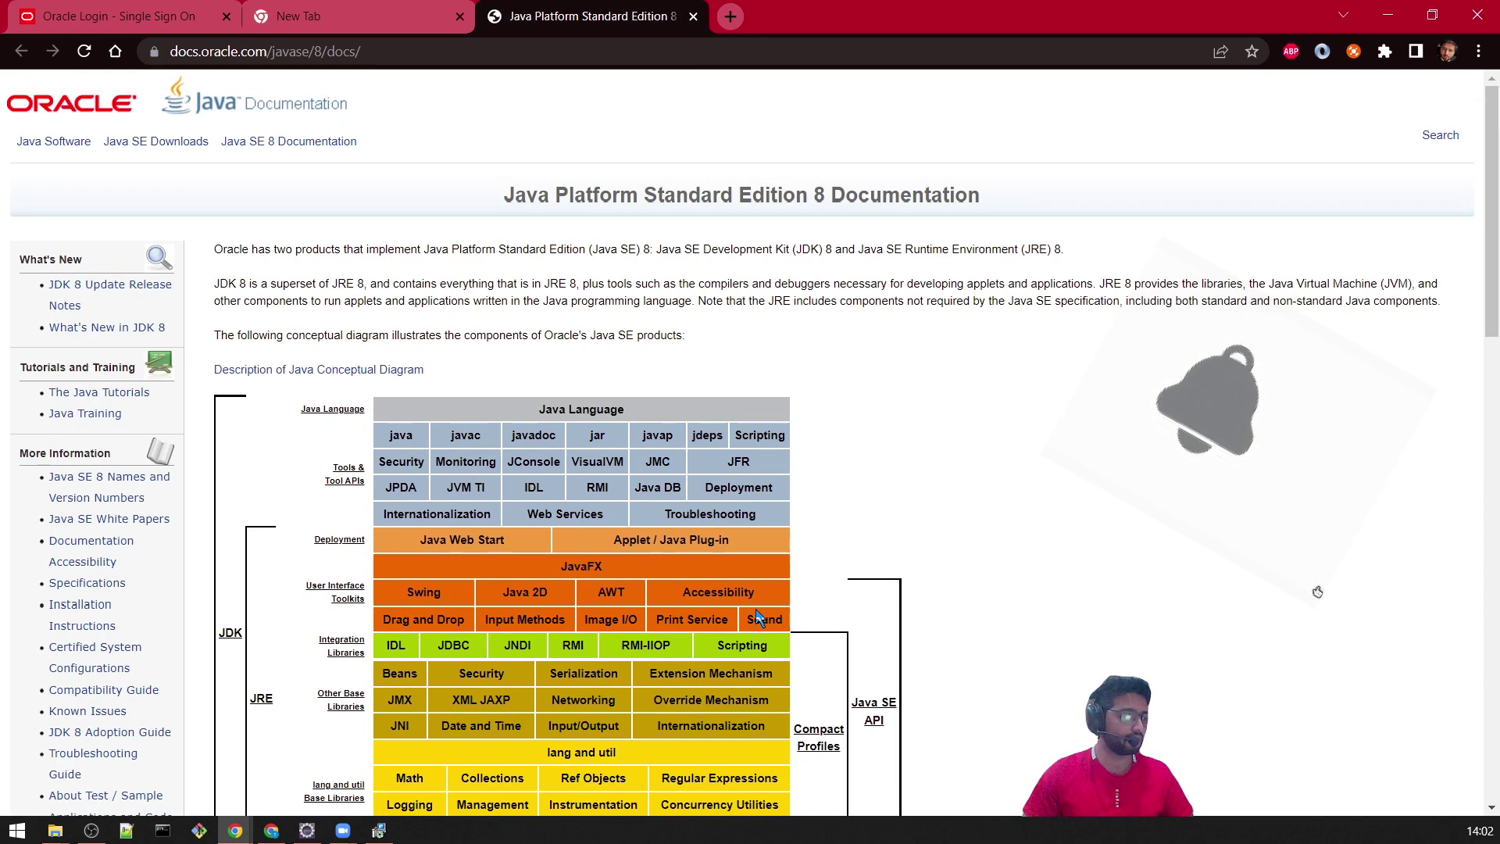
scroll(234, 446, down, 5)
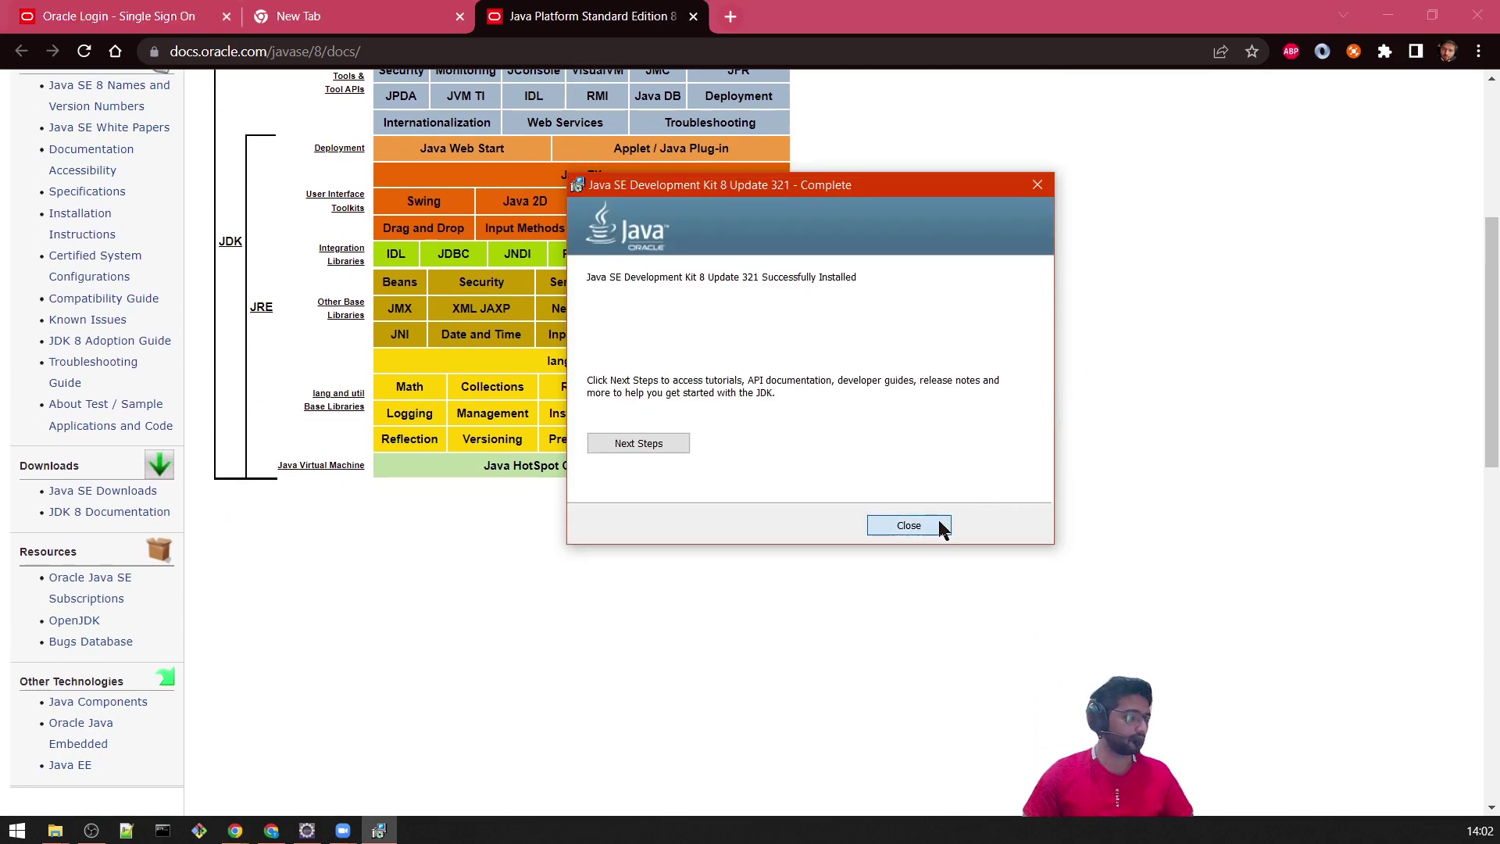
click(940, 522)
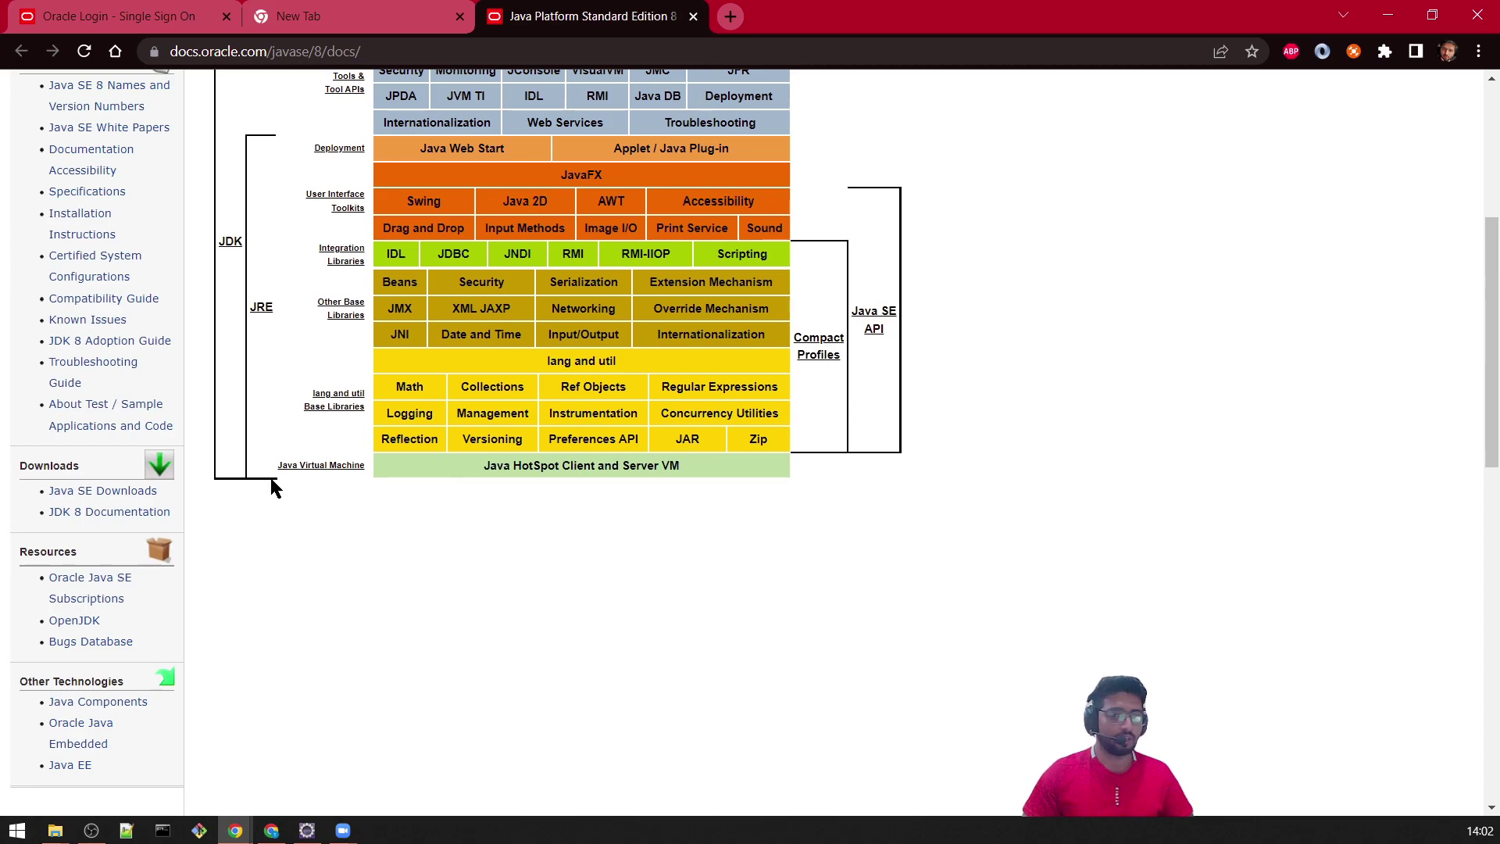
scroll(743, 532, up, 5)
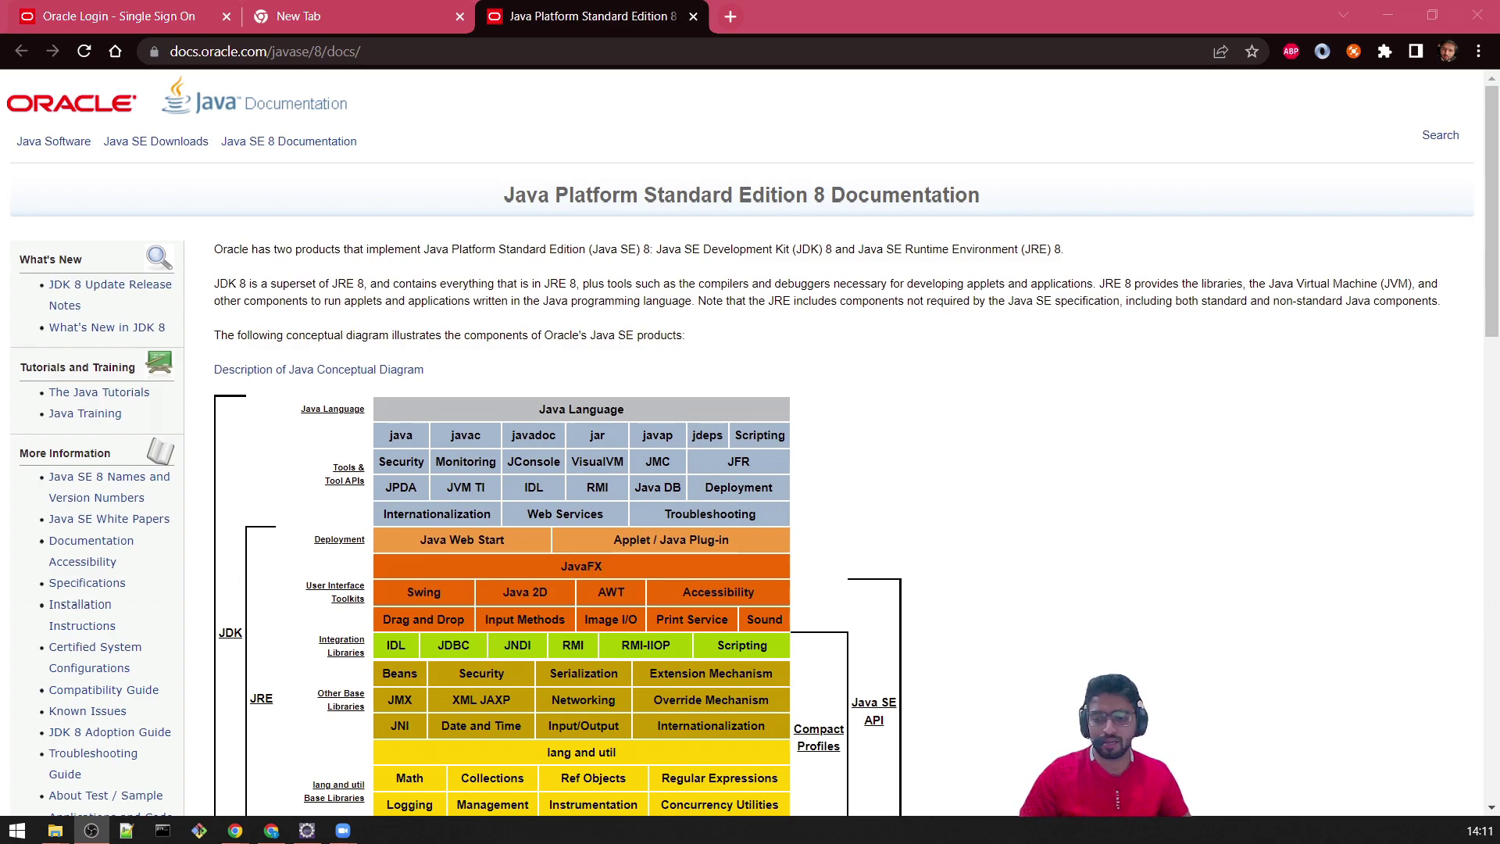
- Browse to C:\Program Files (x86)\Java to confirm the jdk1.8.0_321 and jre1.8.0_321 folders
key(super+e)
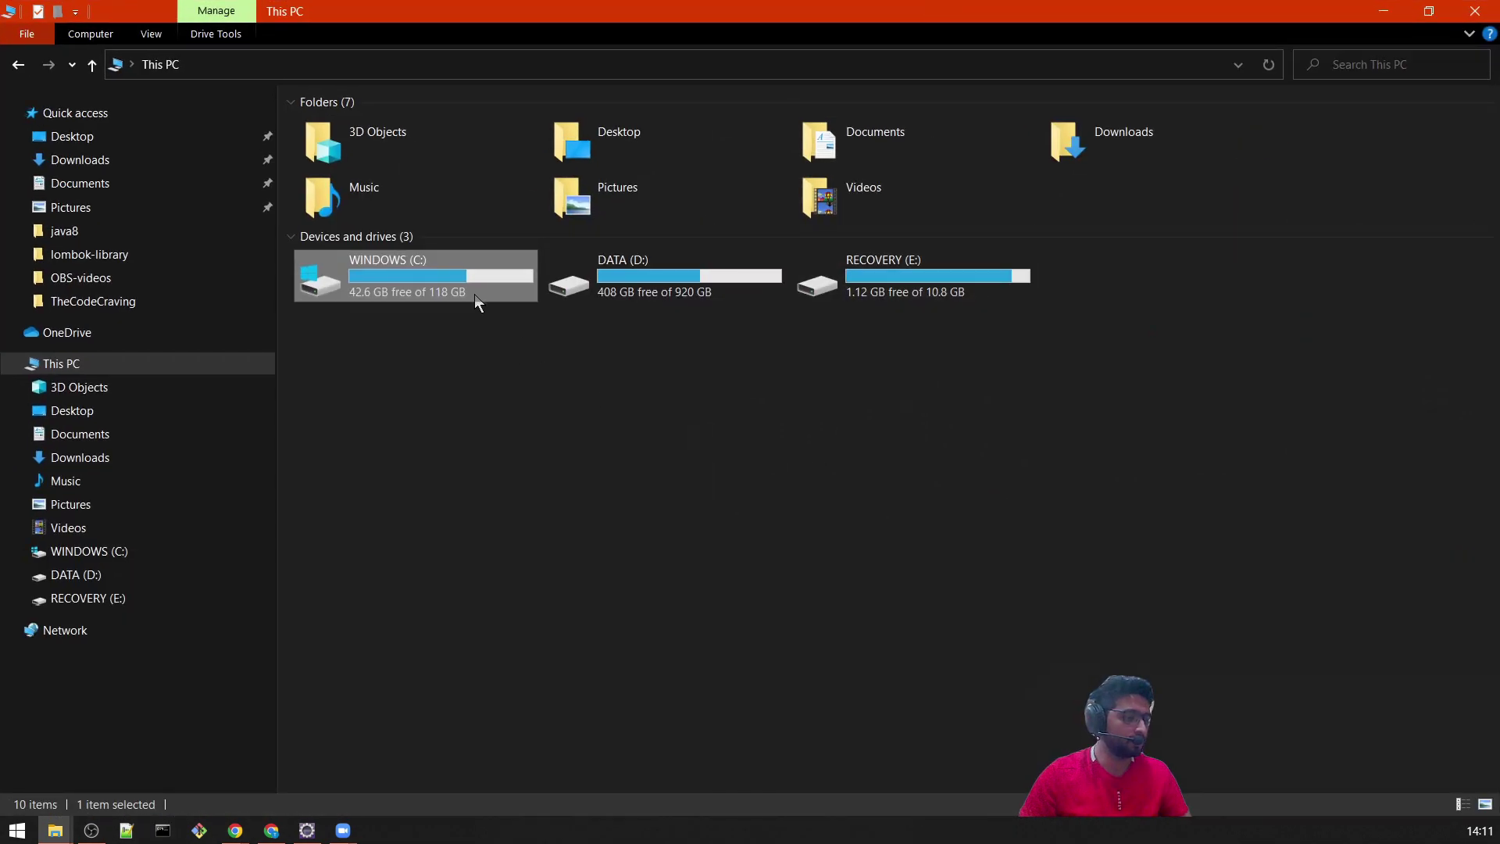
double_click(461, 269)
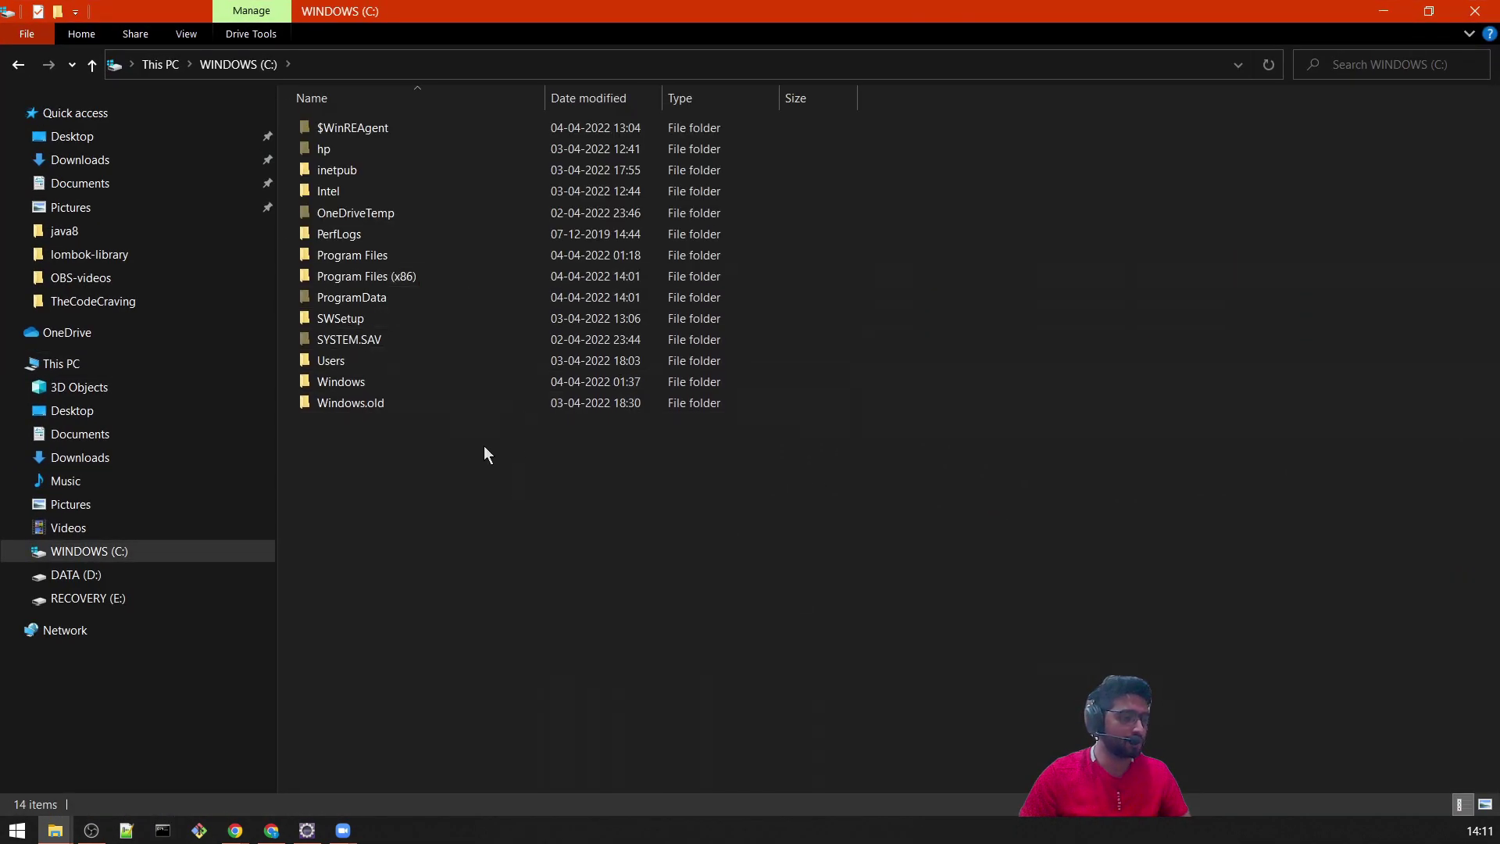
double_click(424, 274)
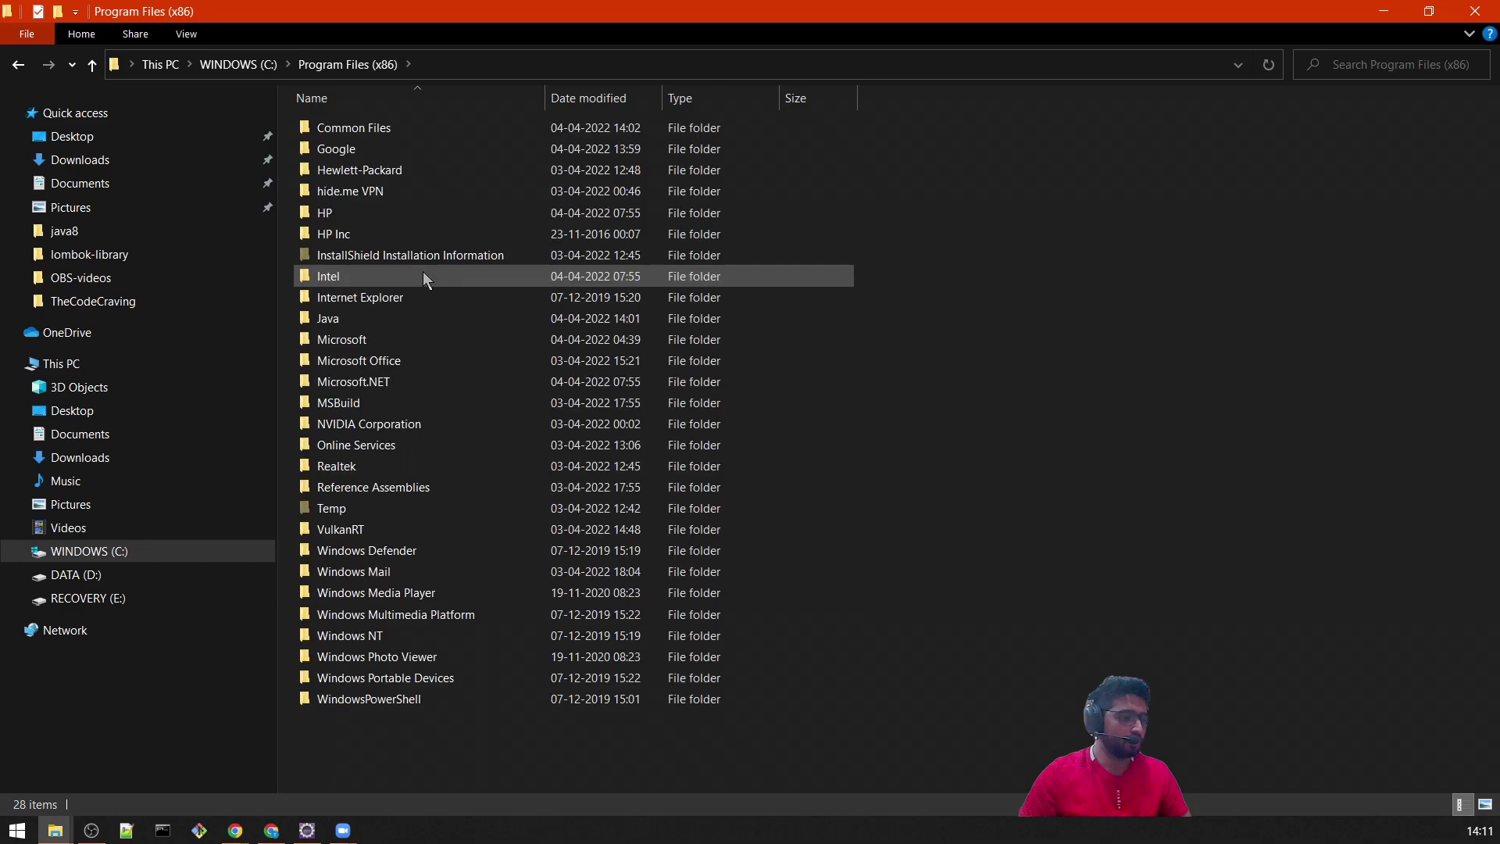
double_click(439, 320)
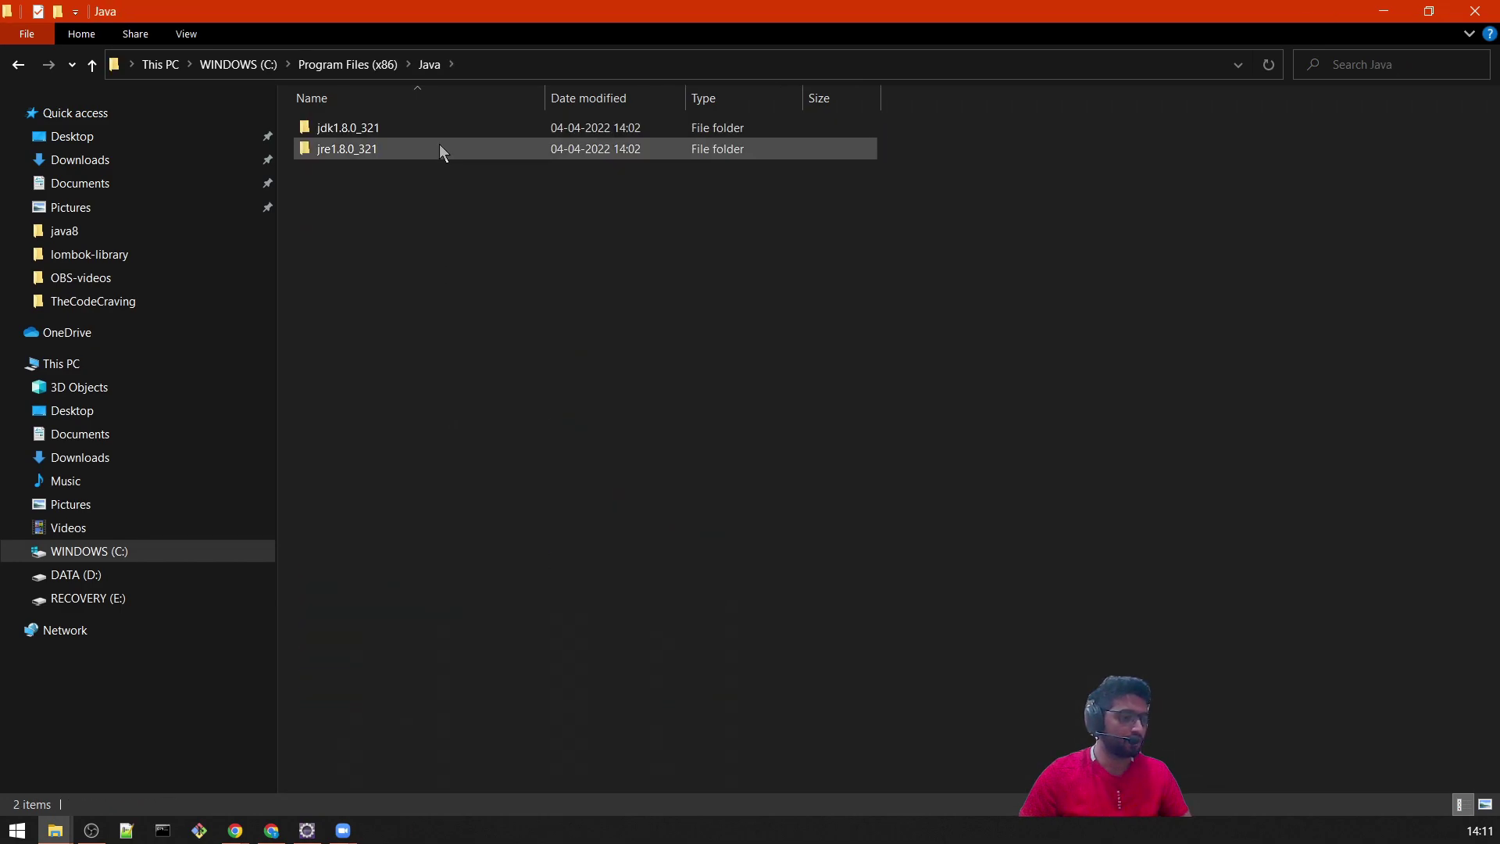
mouse_move(438, 128)
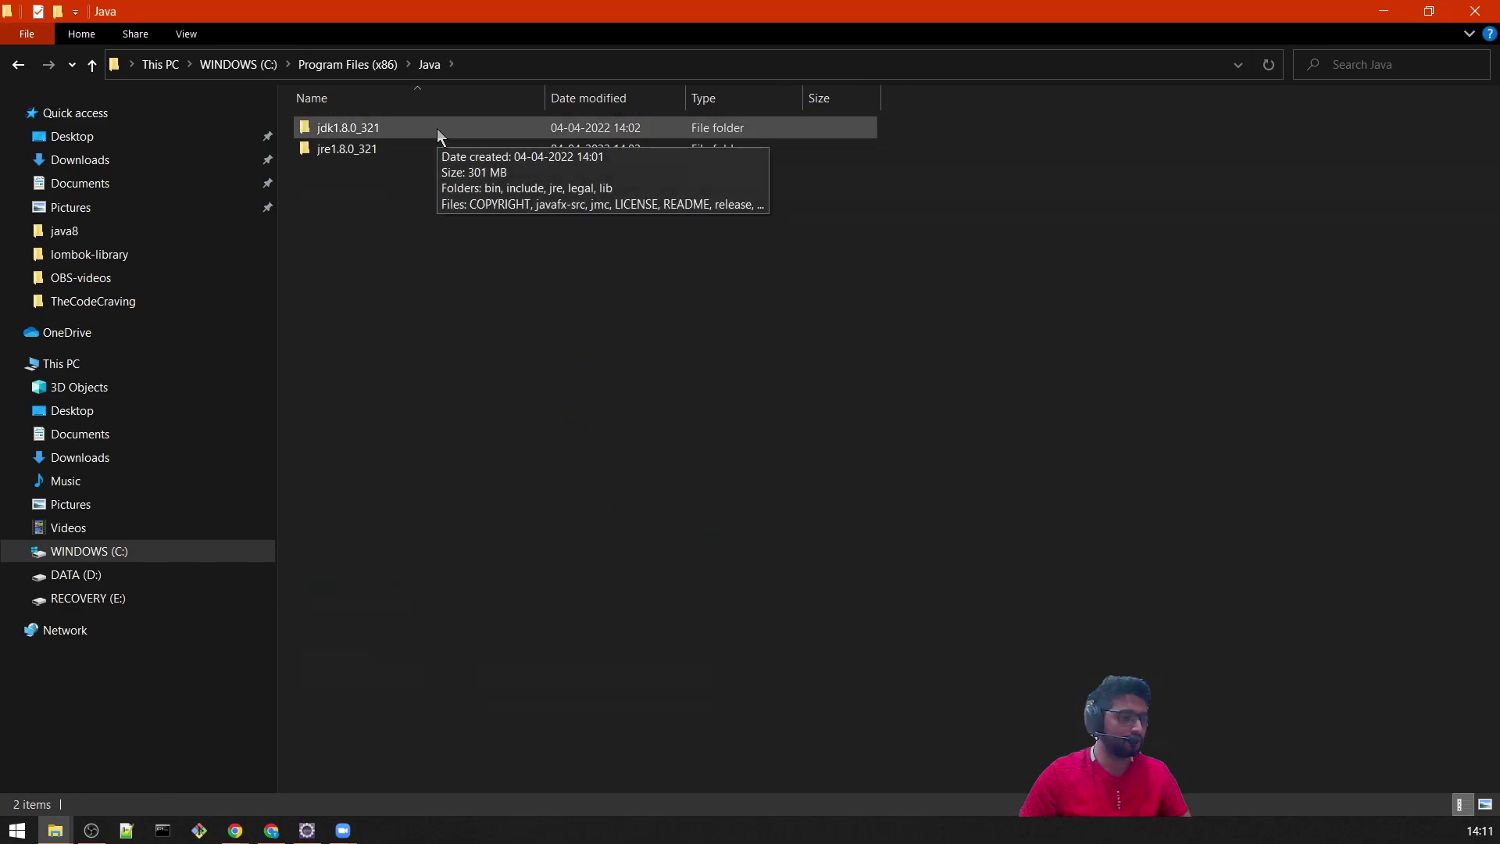
click(419, 147)
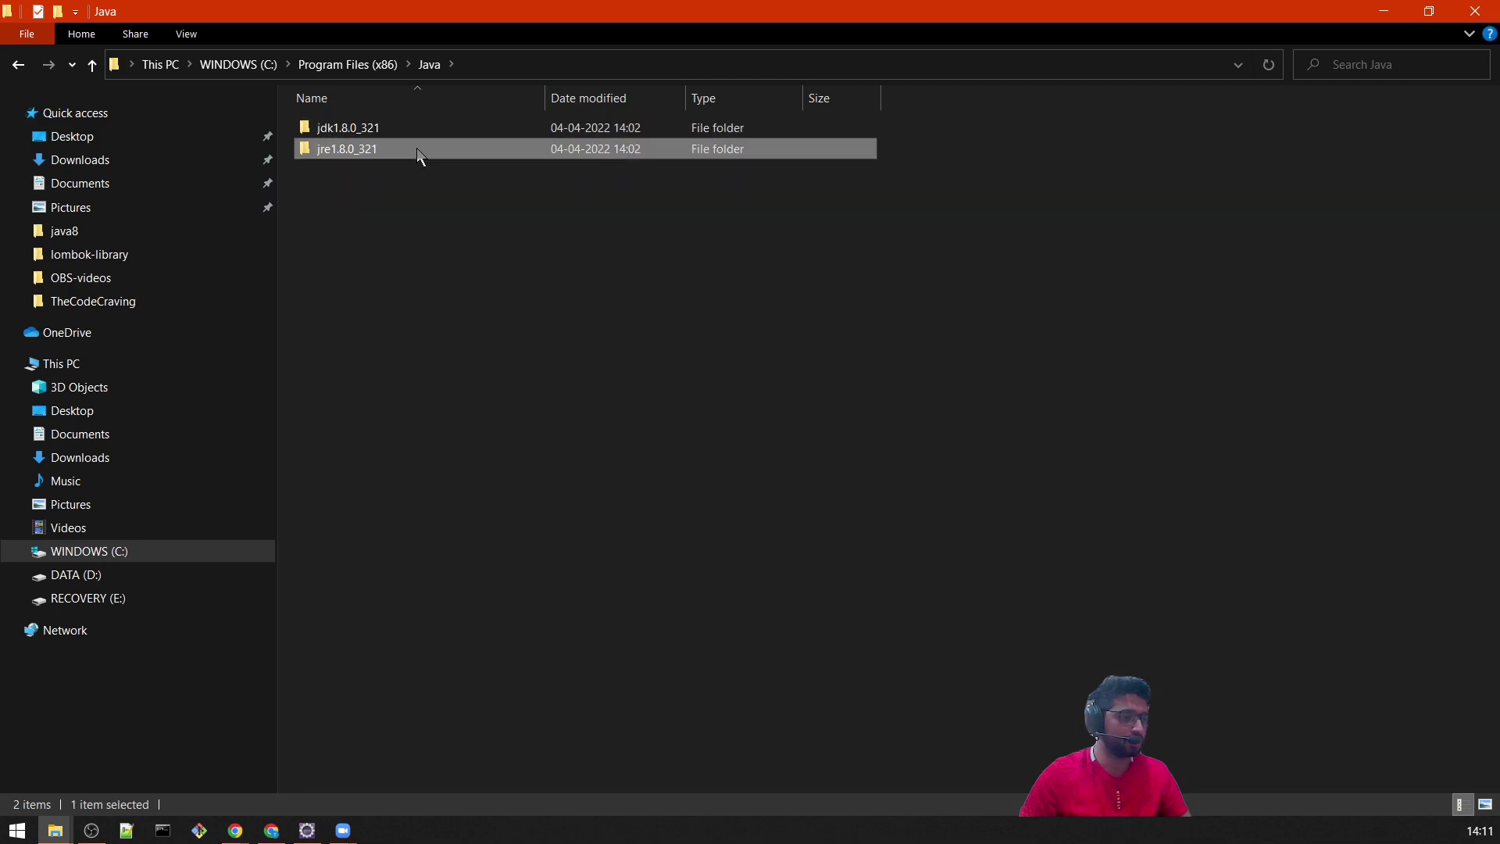
click(499, 348)
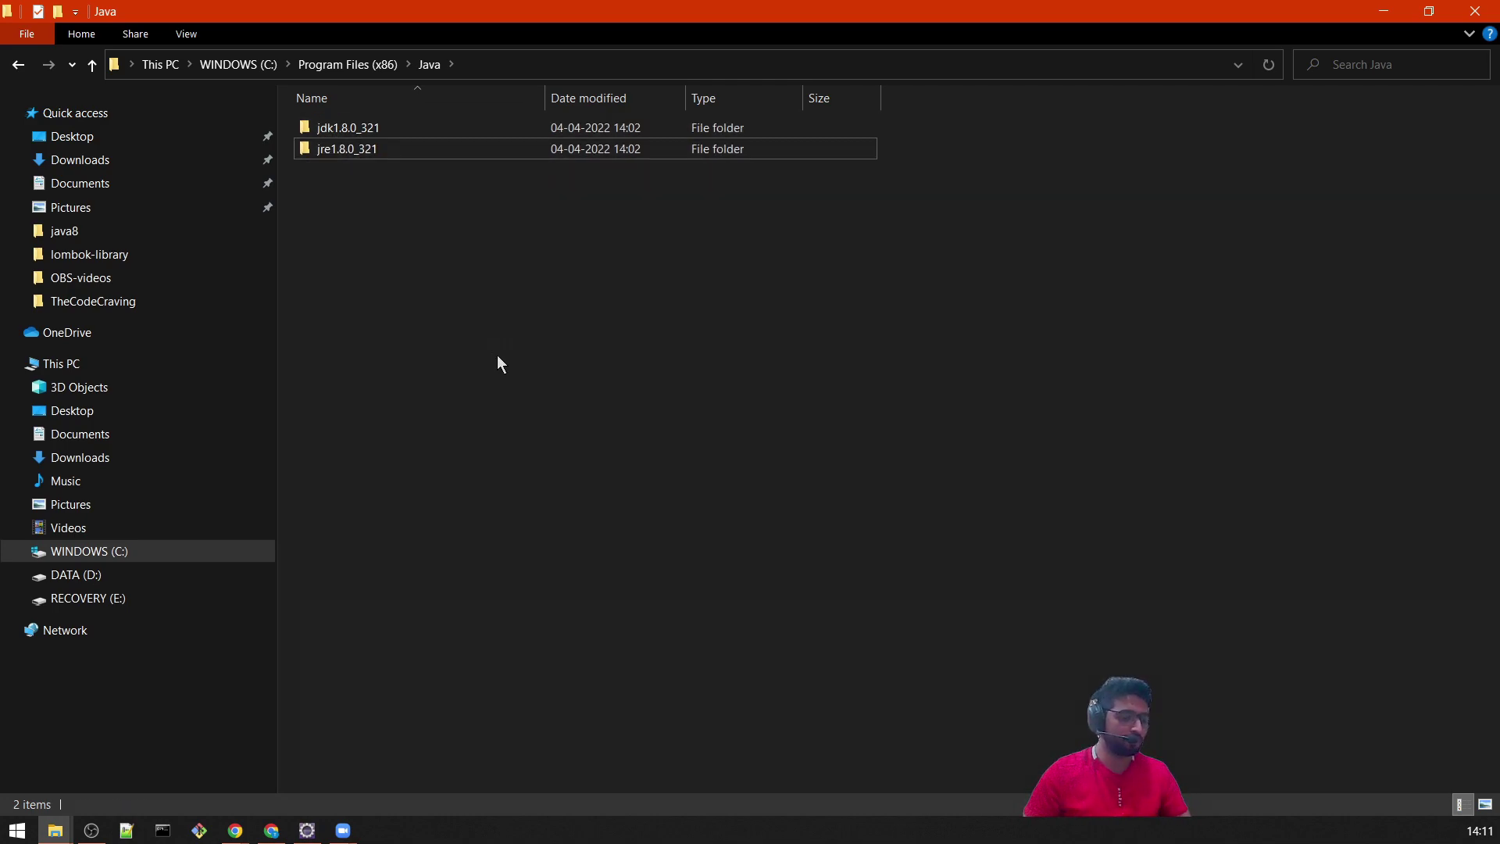
click(163, 829)
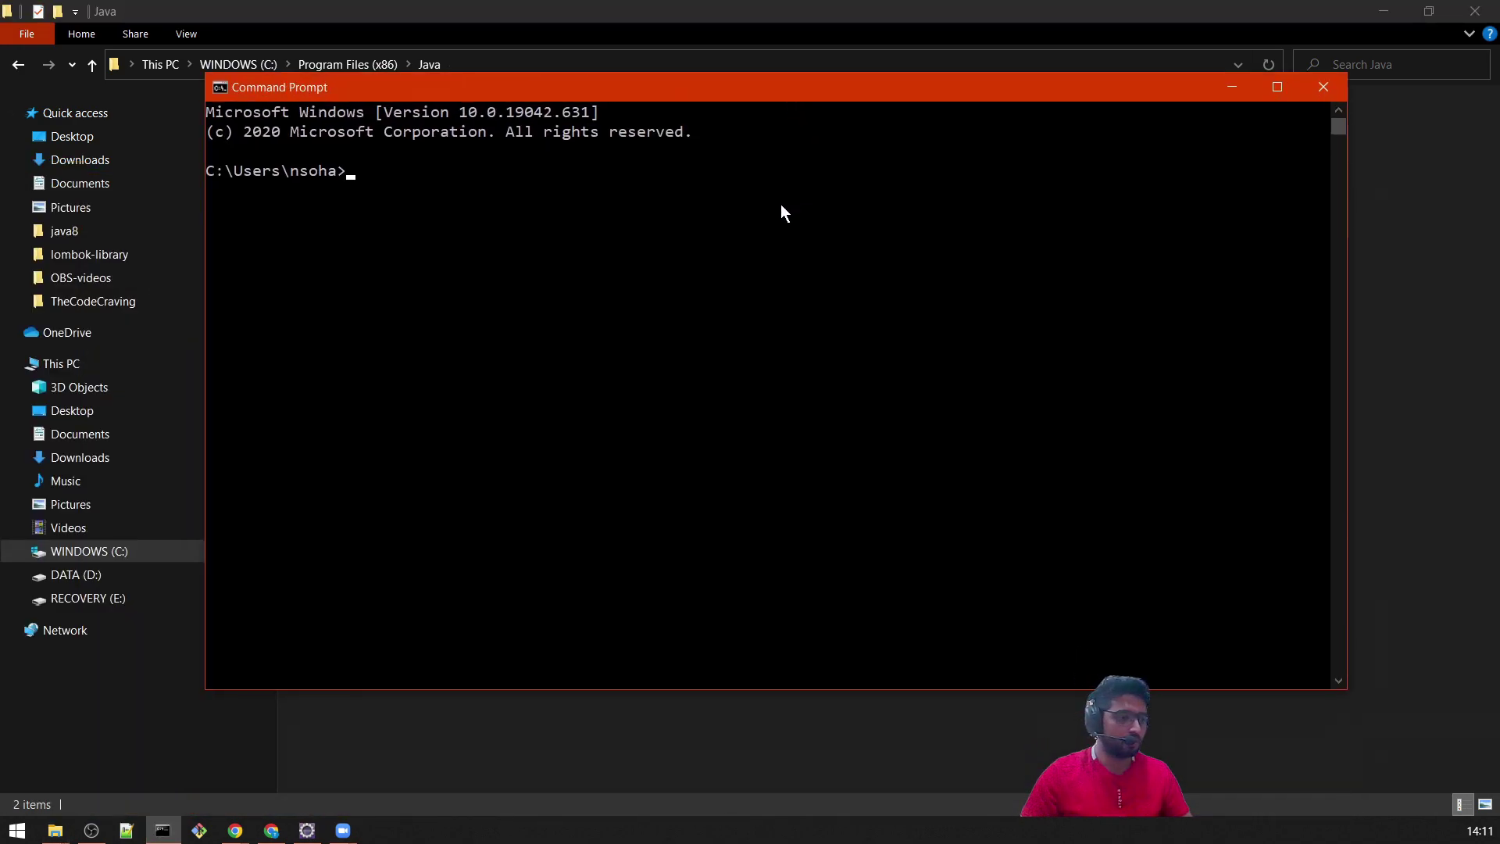
- Run java, which prints usage, then javac, which is not recognized
click(581, 220)
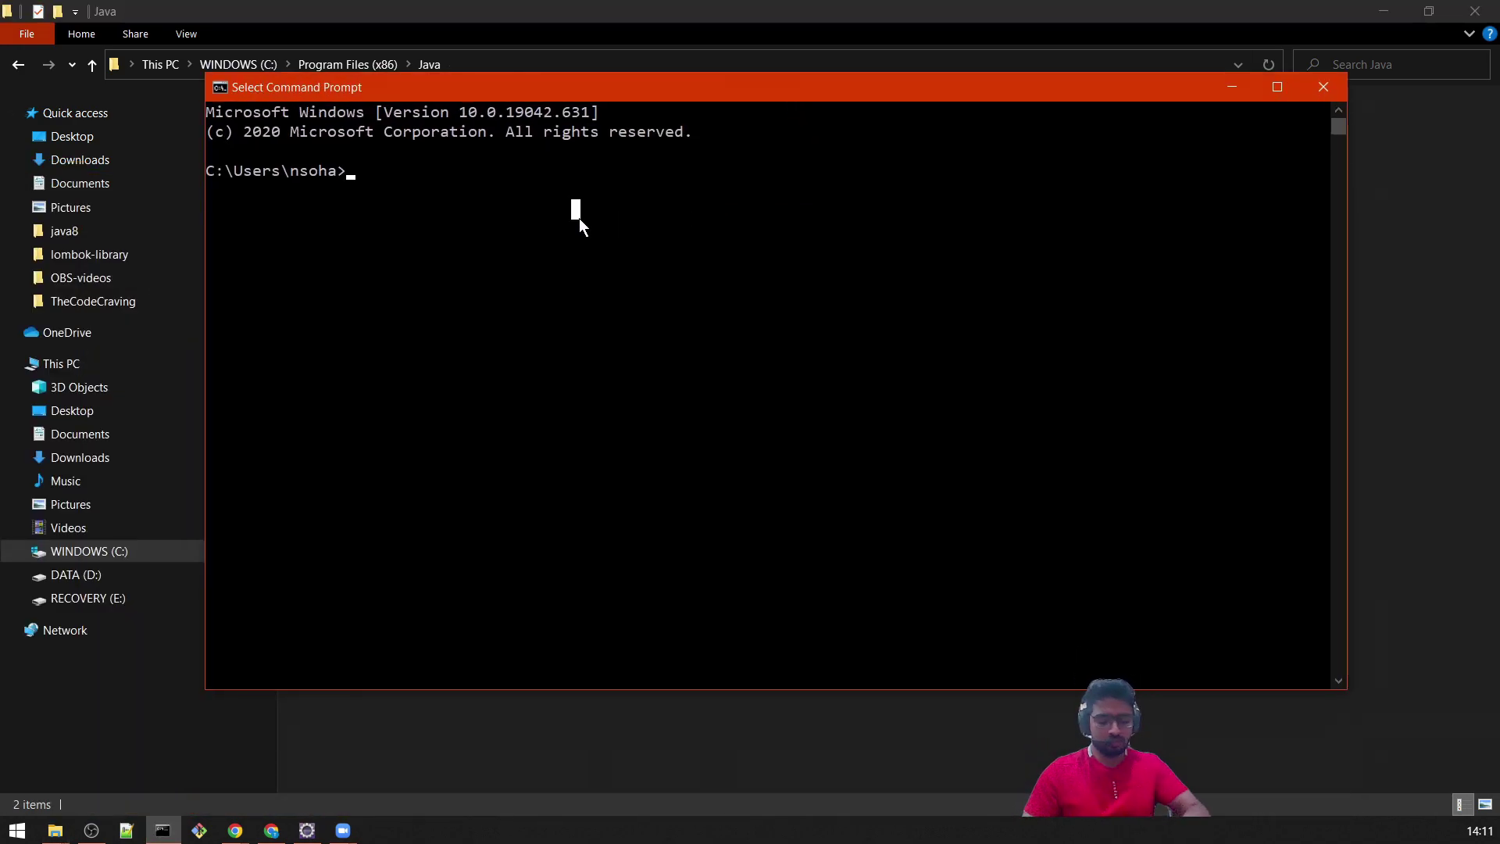
text(java)
key(Return)
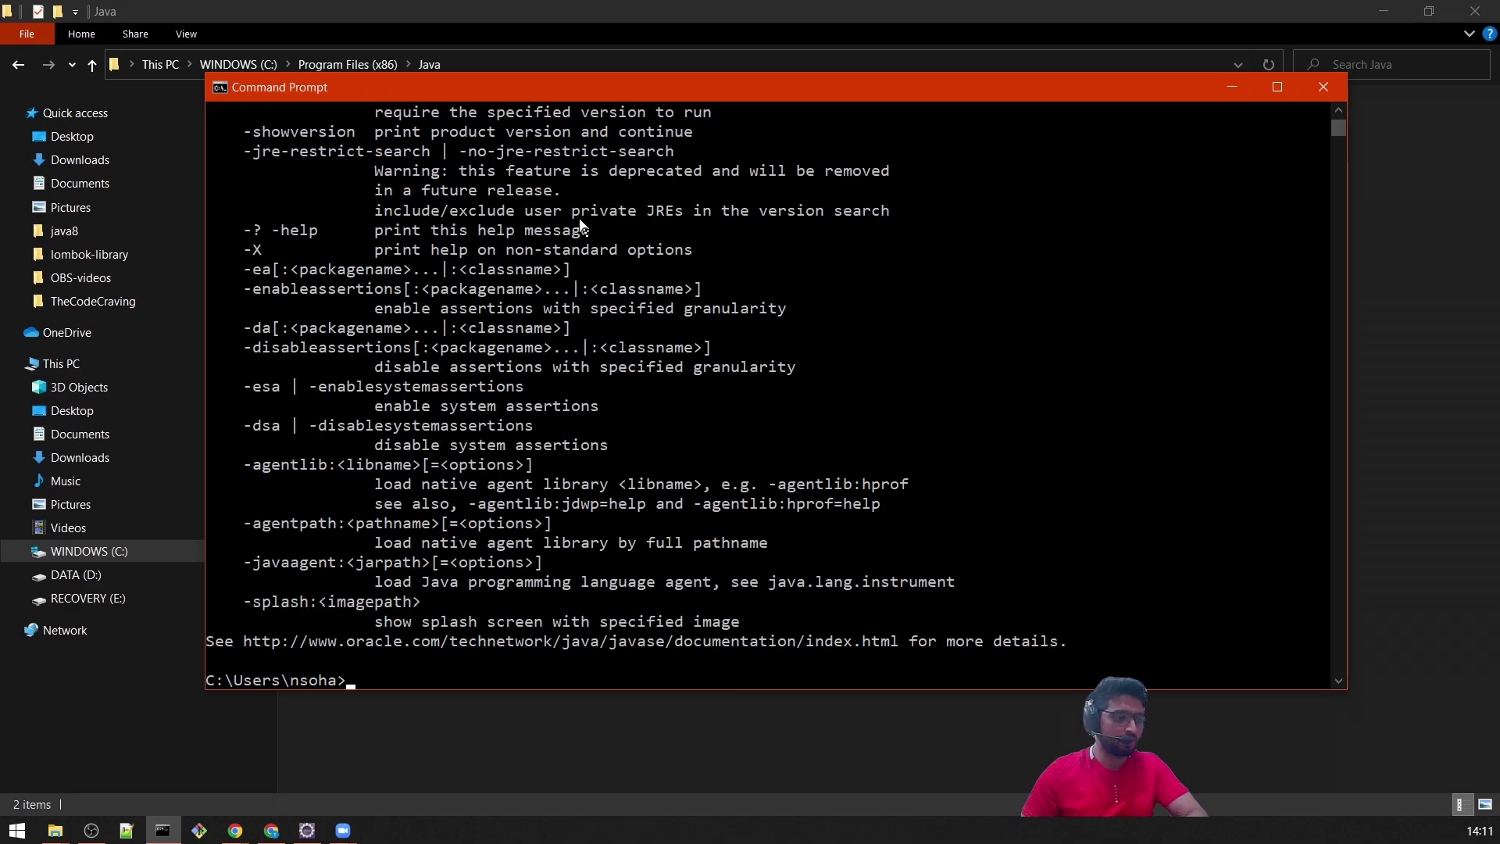
scroll(615, 494, up, 9)
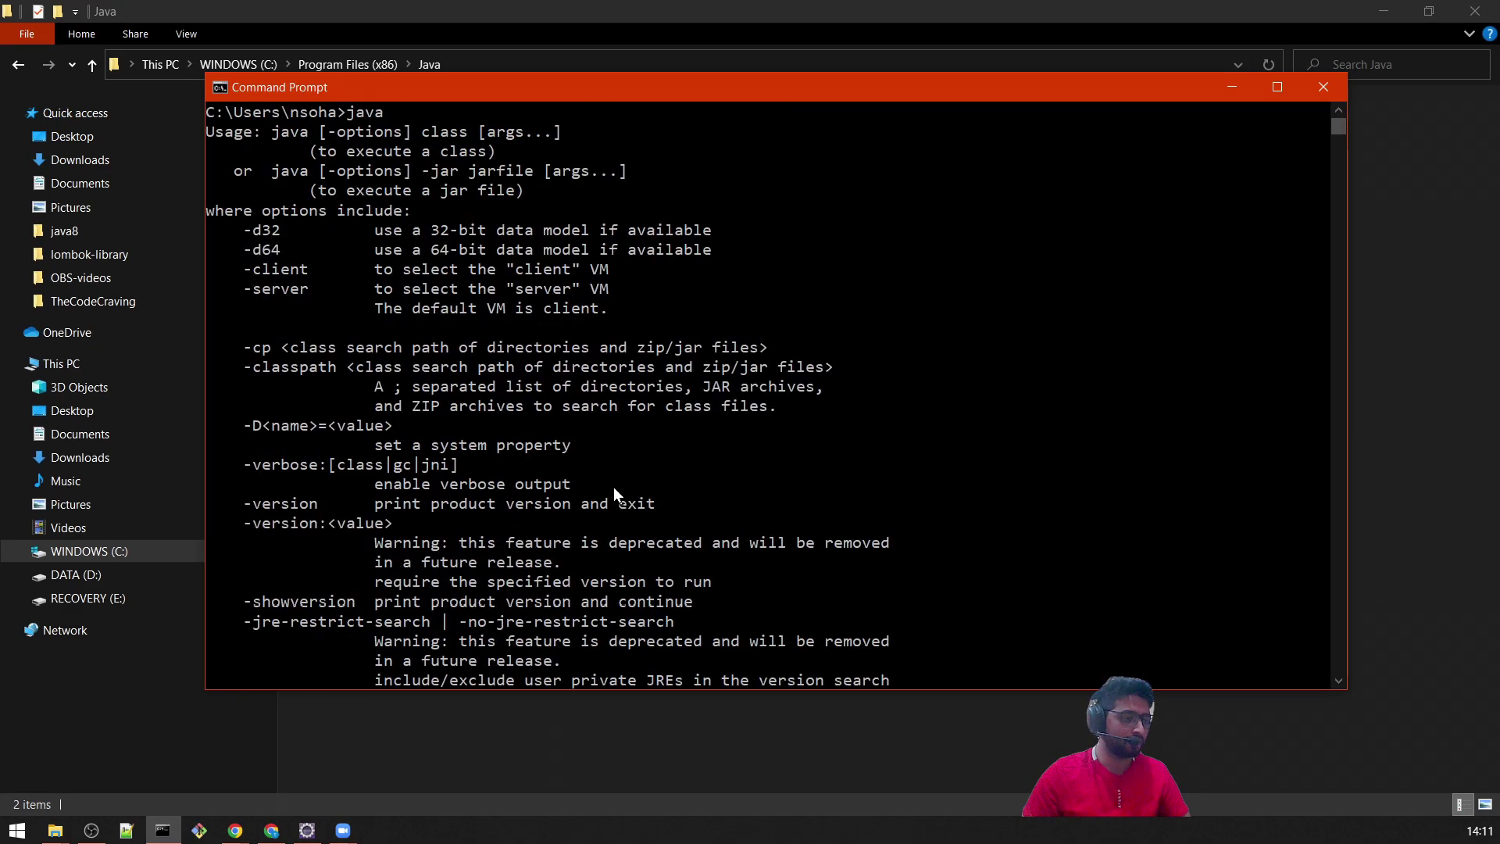
scroll(613, 486, down, 15)
scroll(613, 486, up, 1)
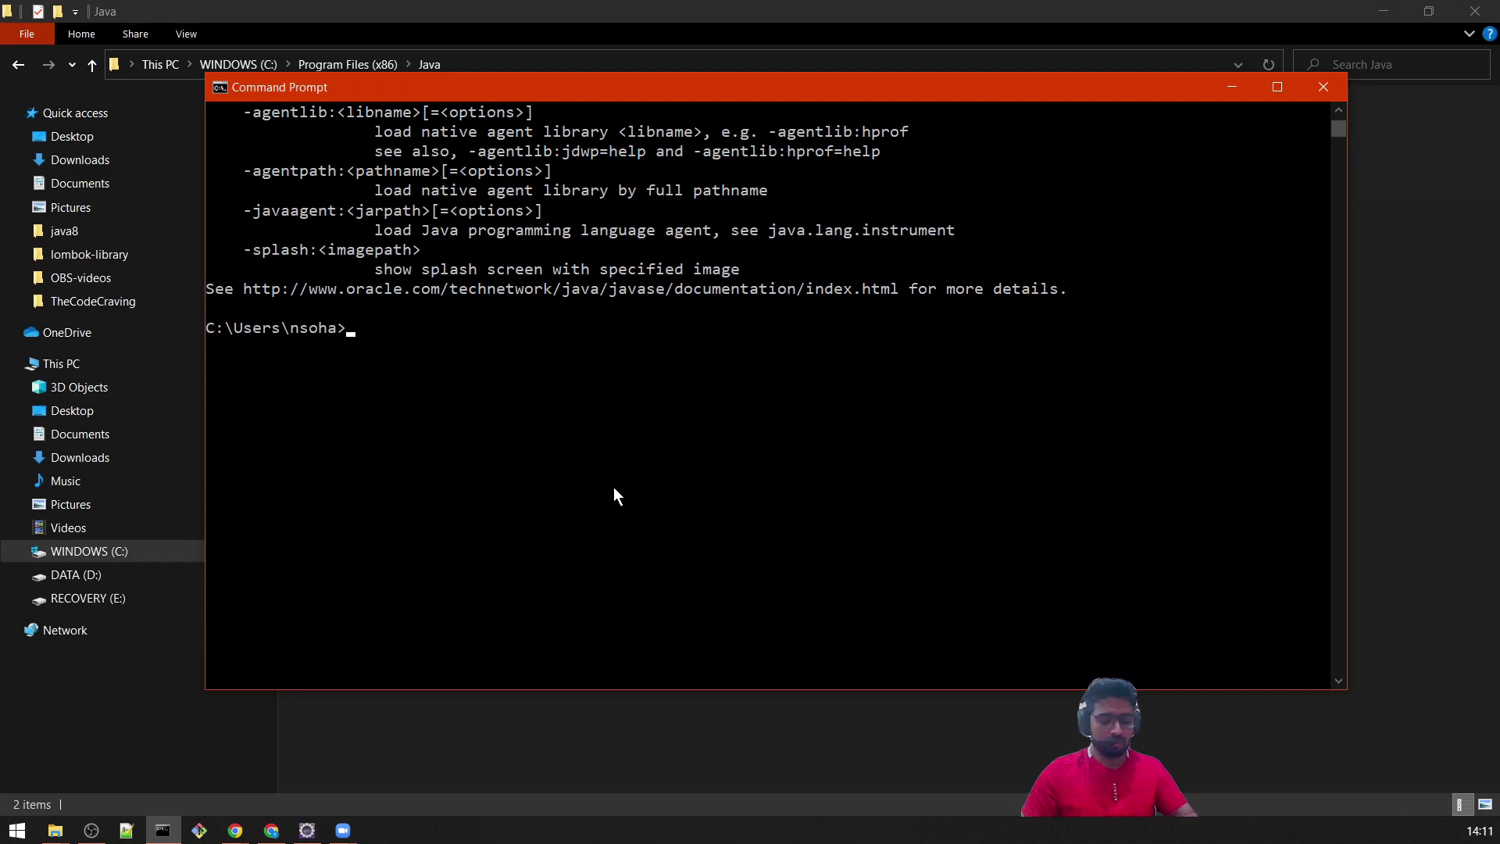
text(javac)
key(Return)
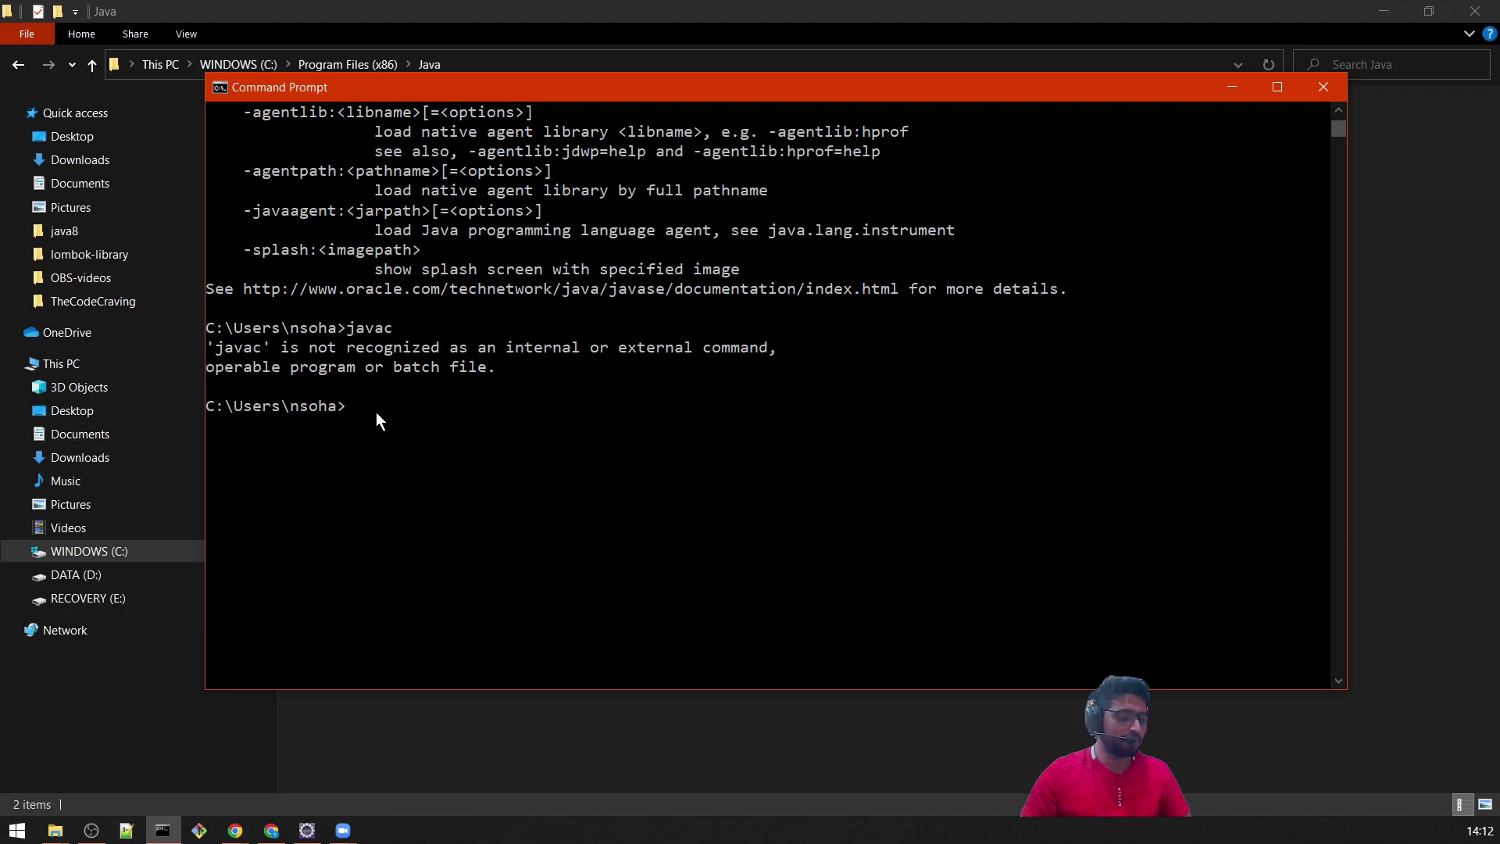
- Open jdk1.8.0_321\bin and show the full path C:\Program Files (x86)\Java\jdk1.8.0_321\bin
click(1390, 226)
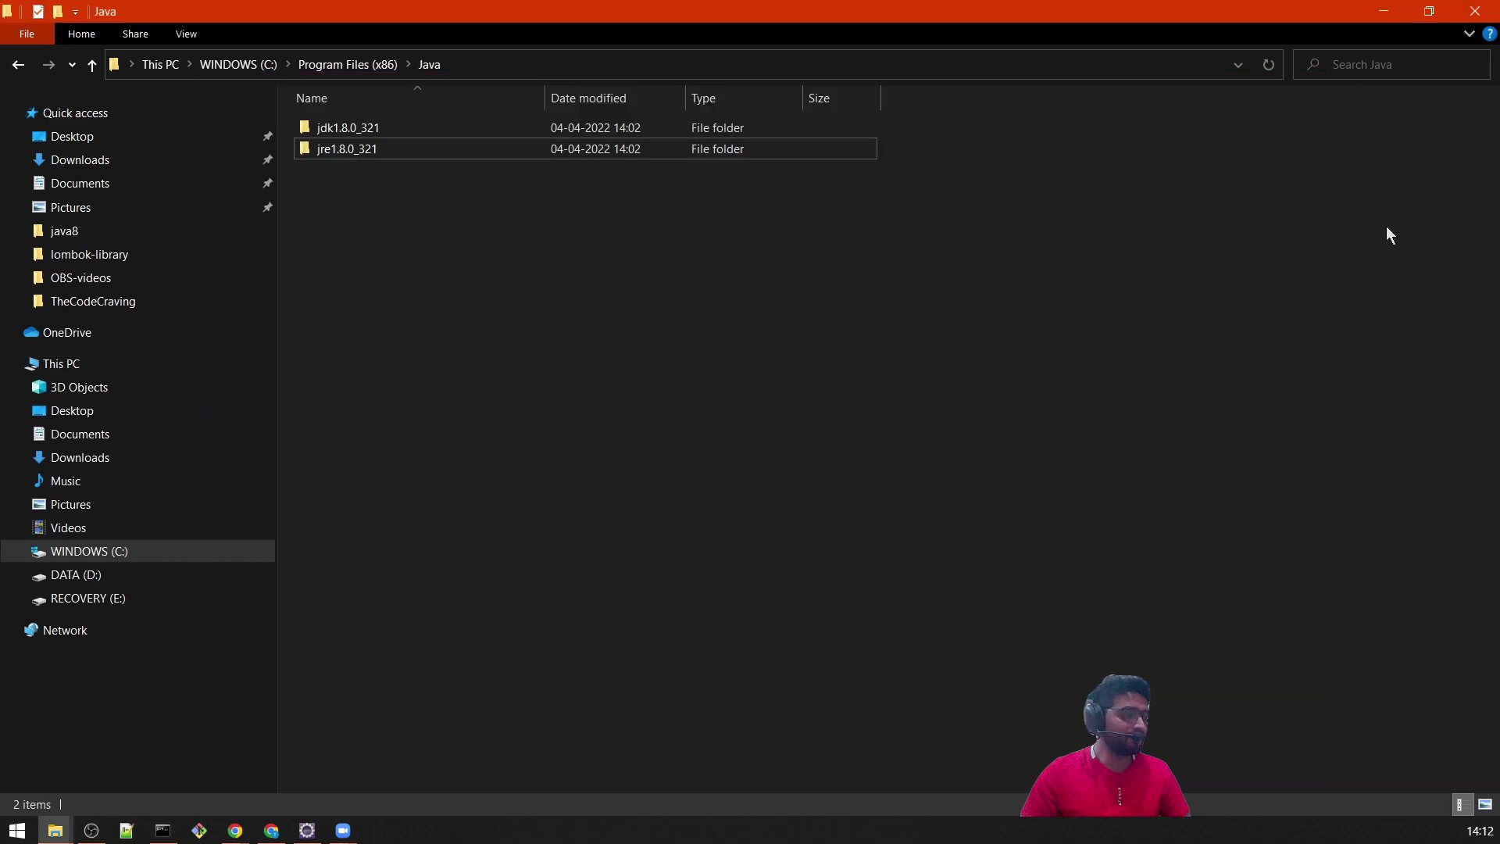
double_click(386, 133)
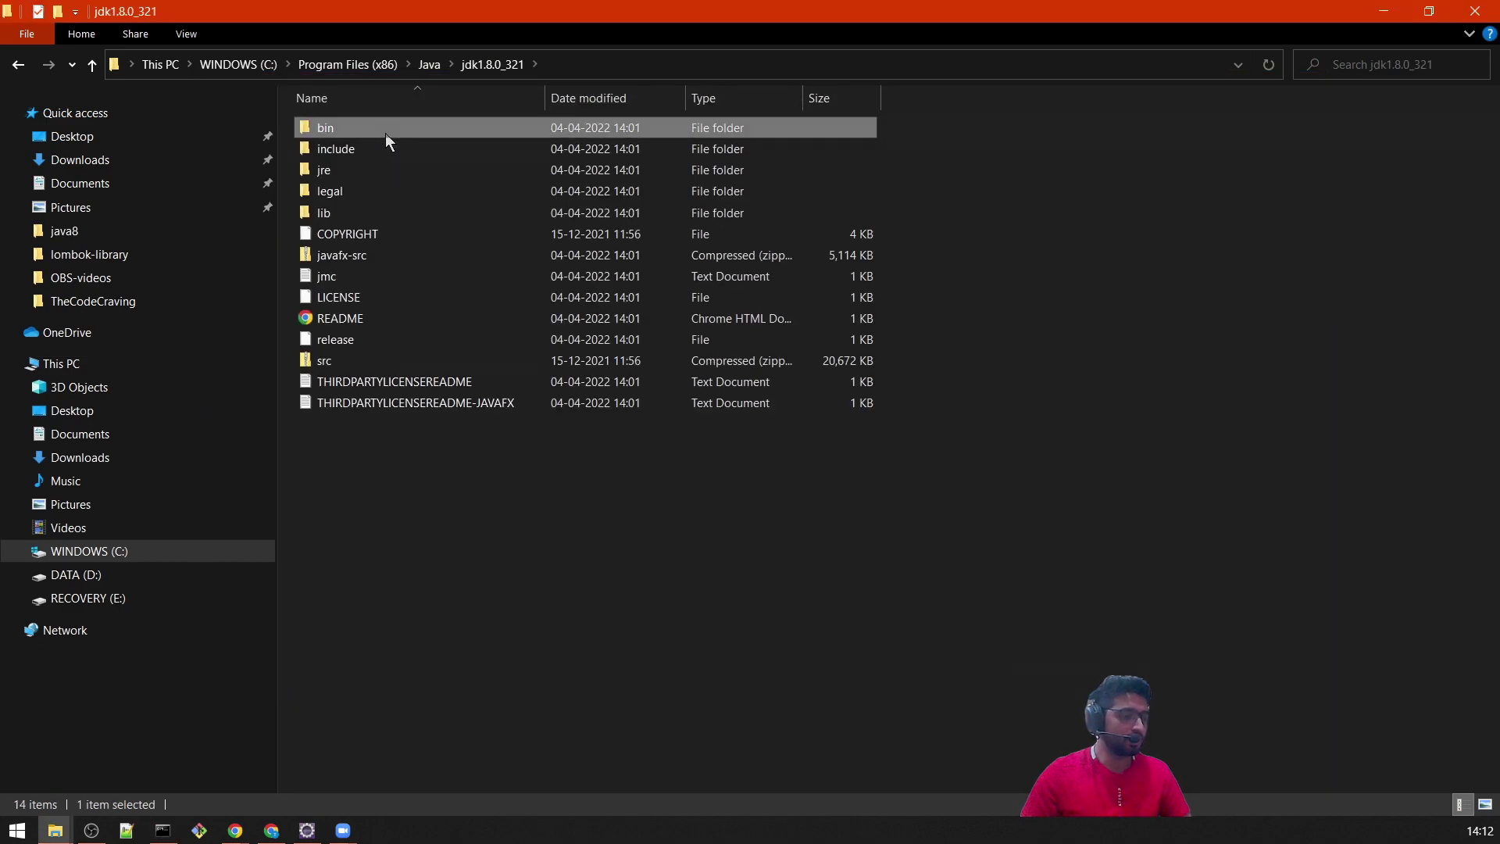
double_click(386, 133)
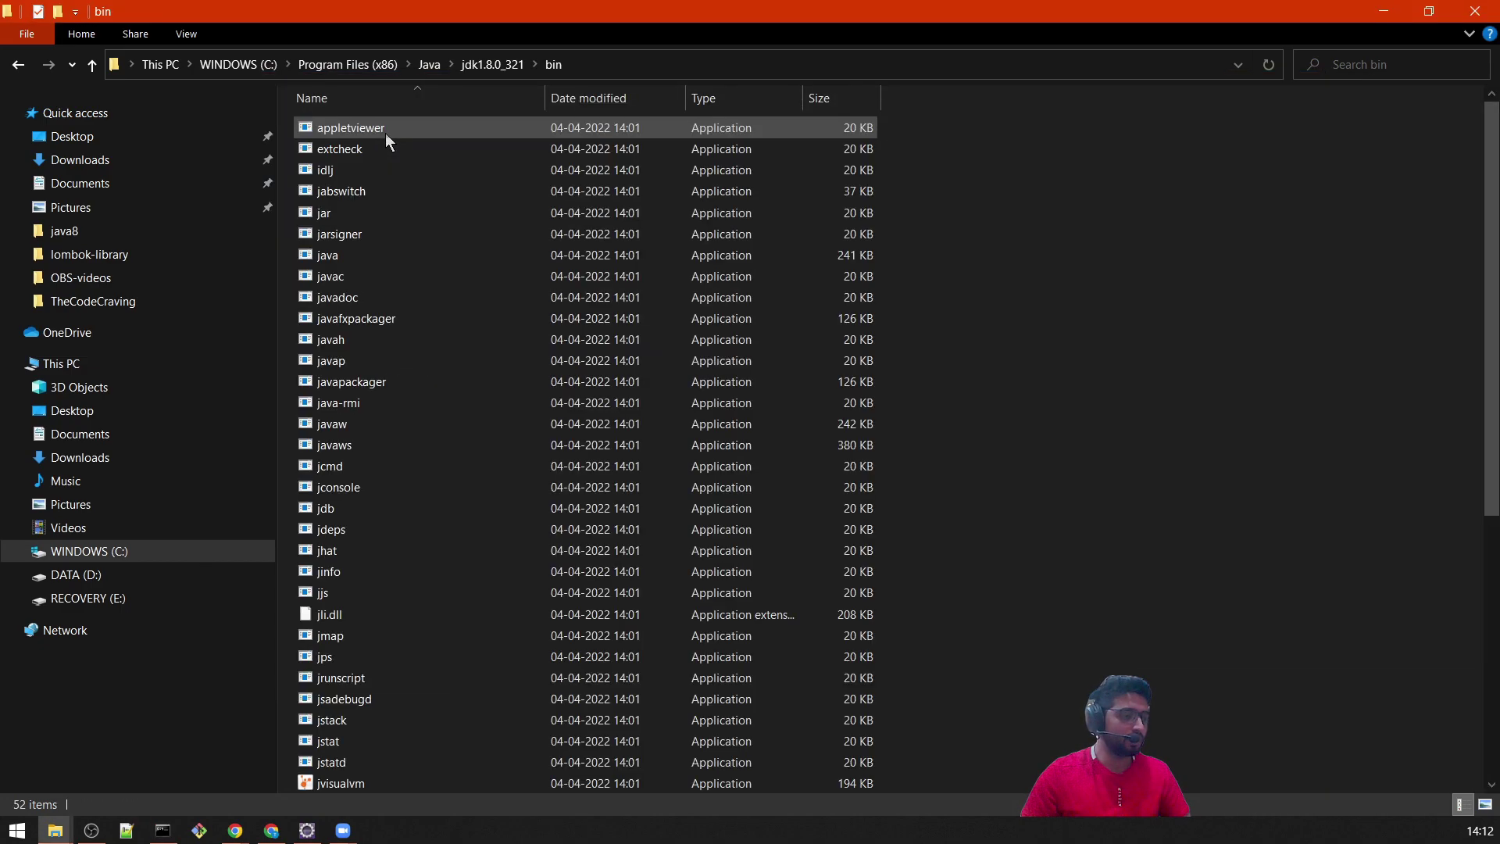
click(413, 365)
key(Down)
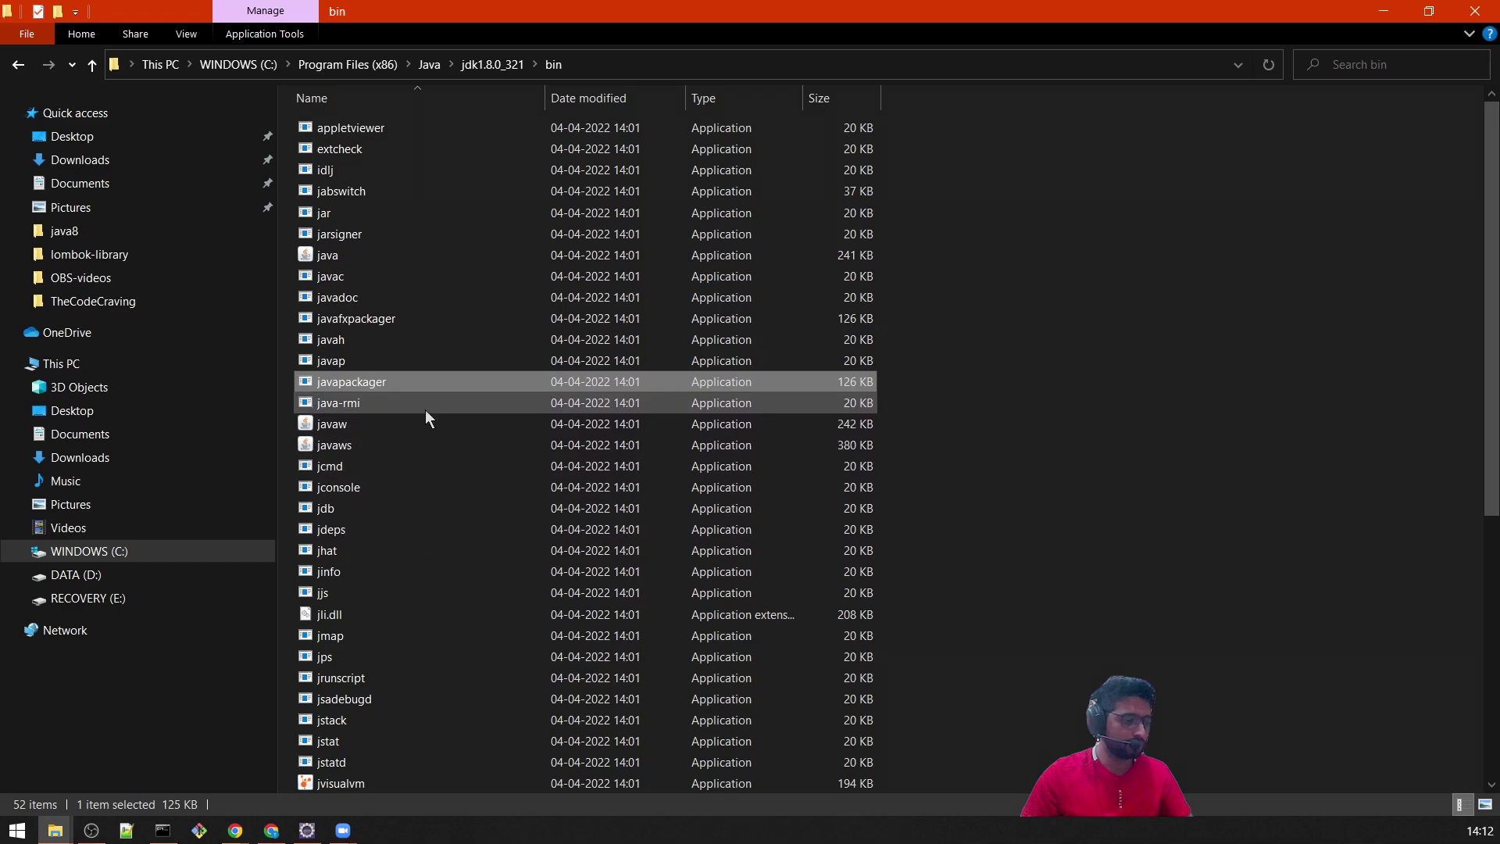
click(443, 284)
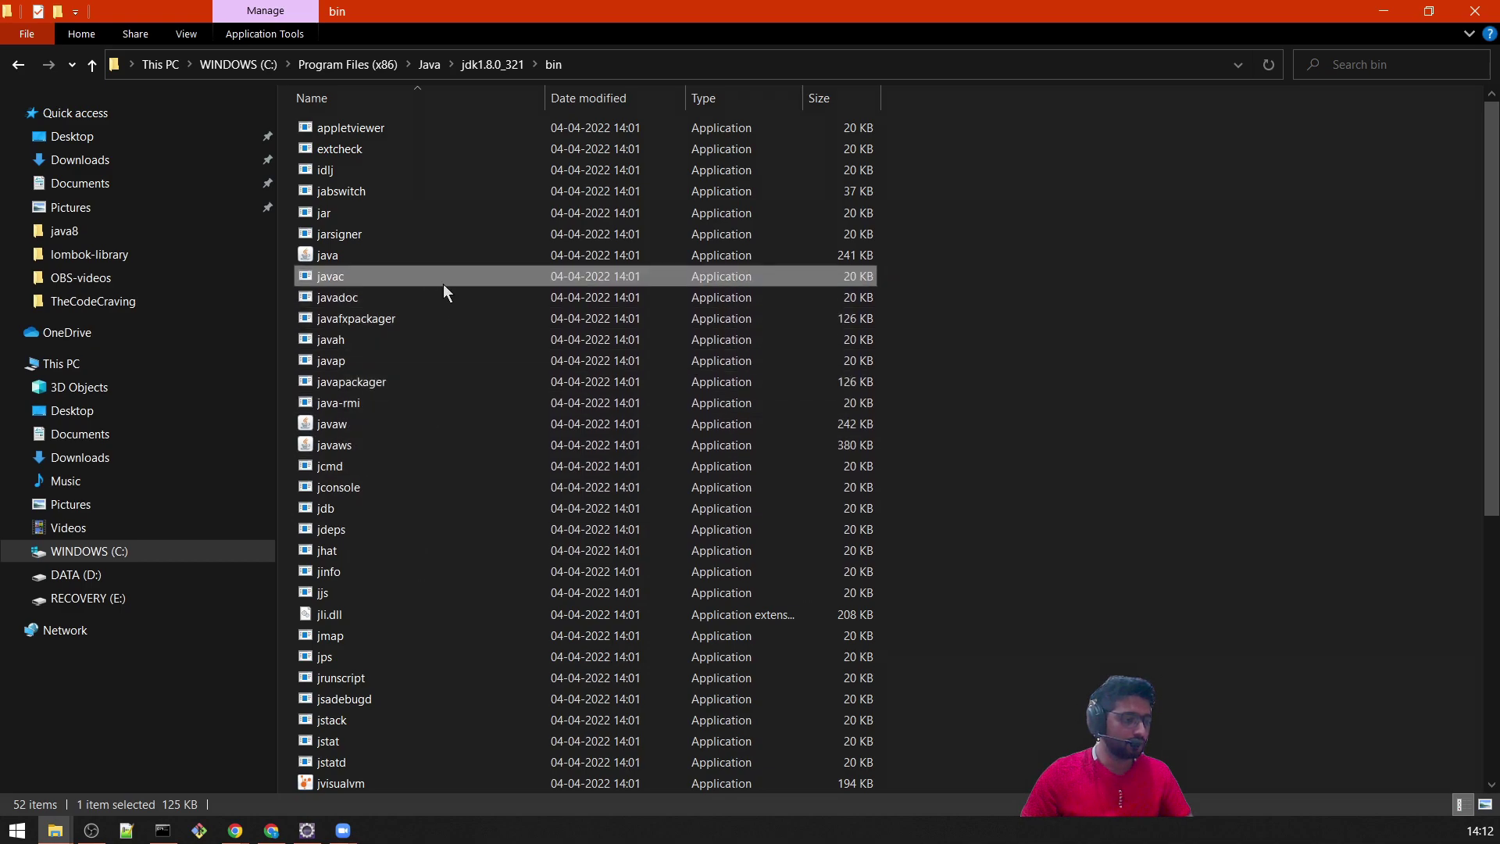
click(714, 64)
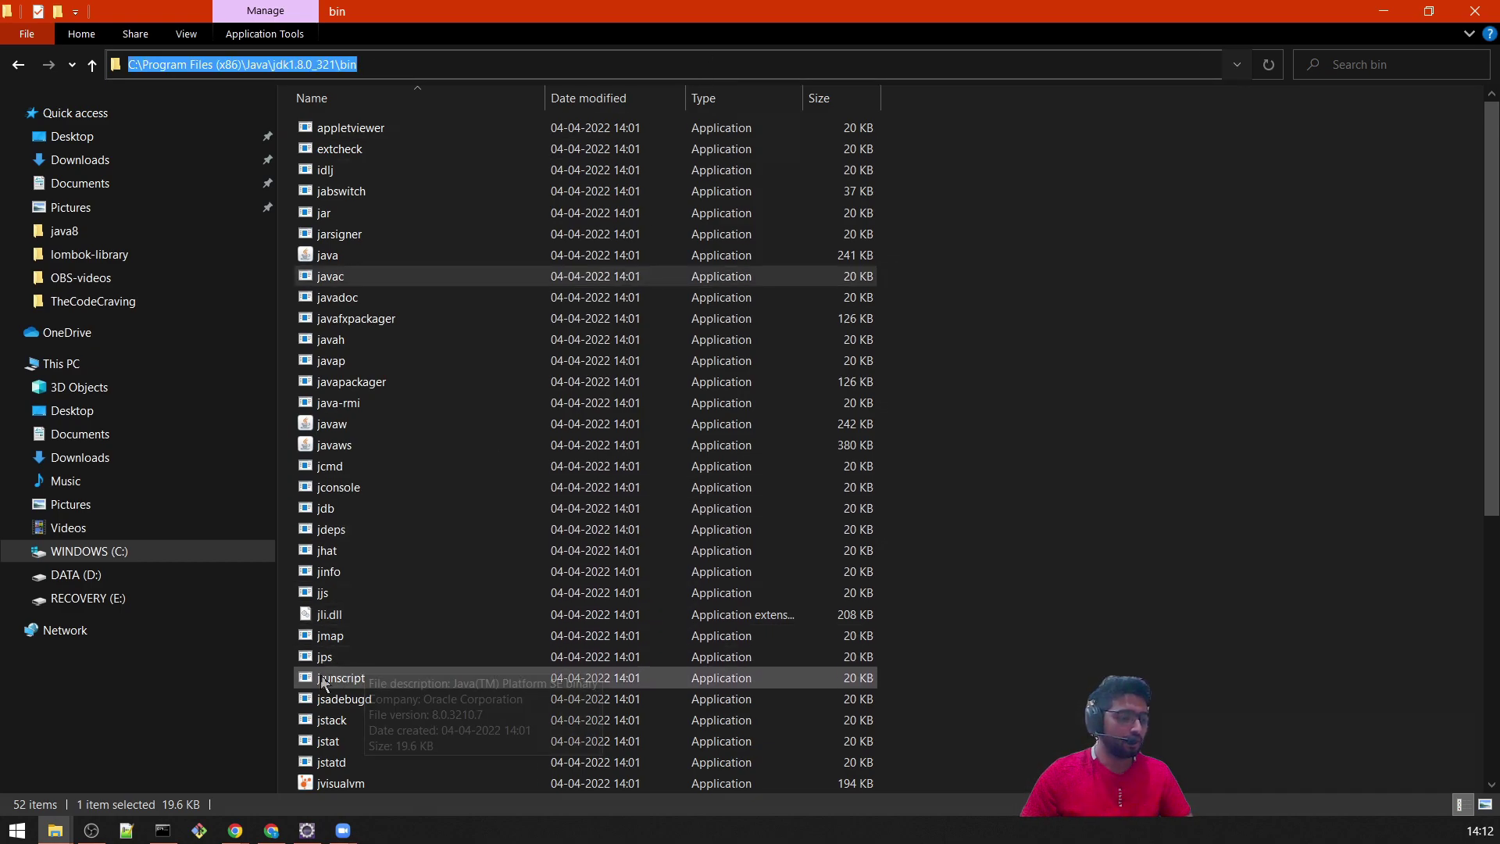
- Search 'envir', open Environment Variables, and edit the user Path variable
click(20, 834)
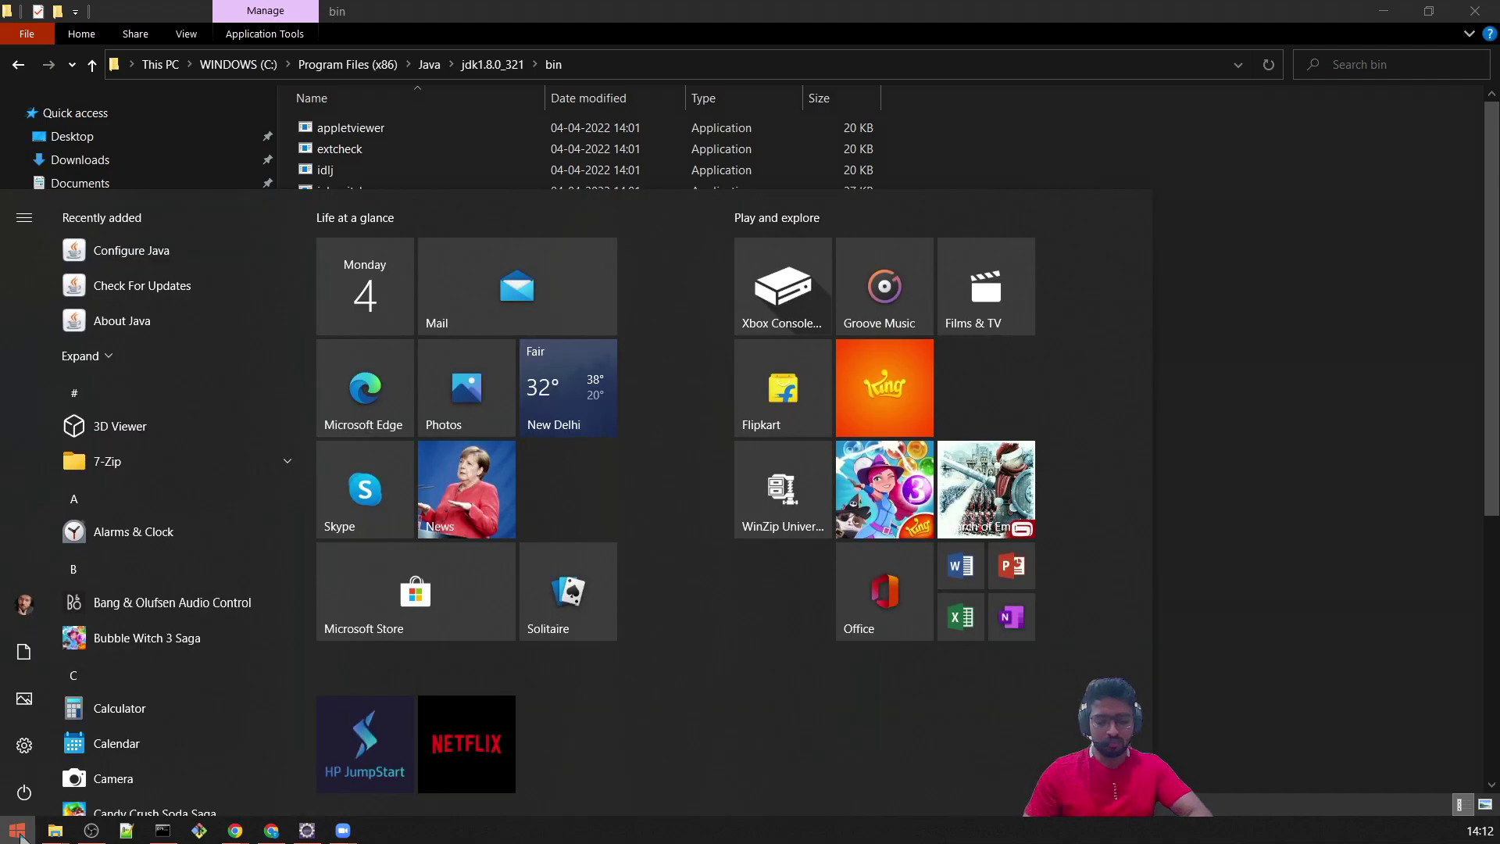
text(envi)
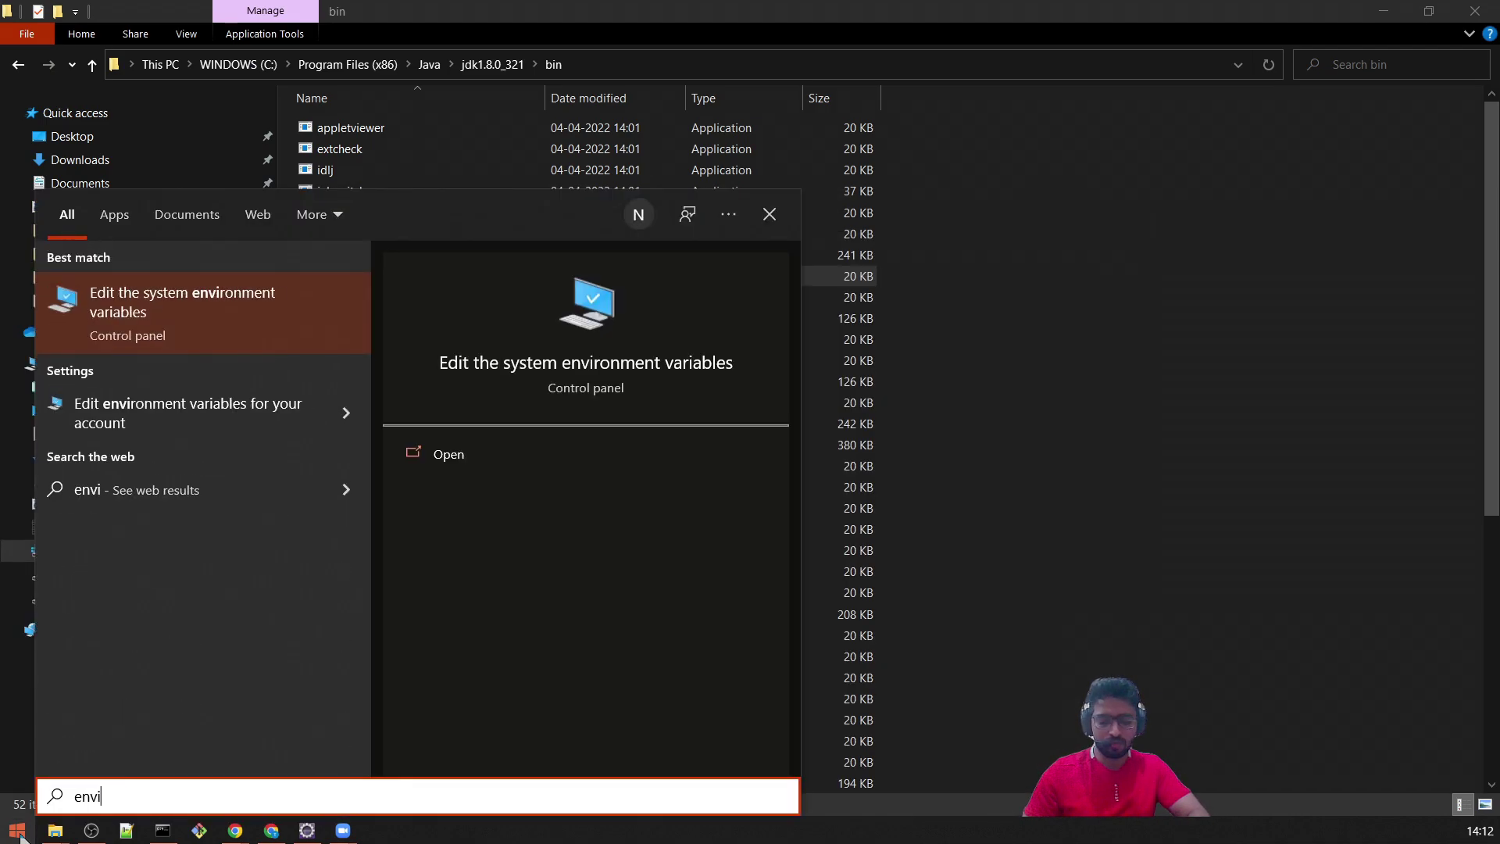
text(r)
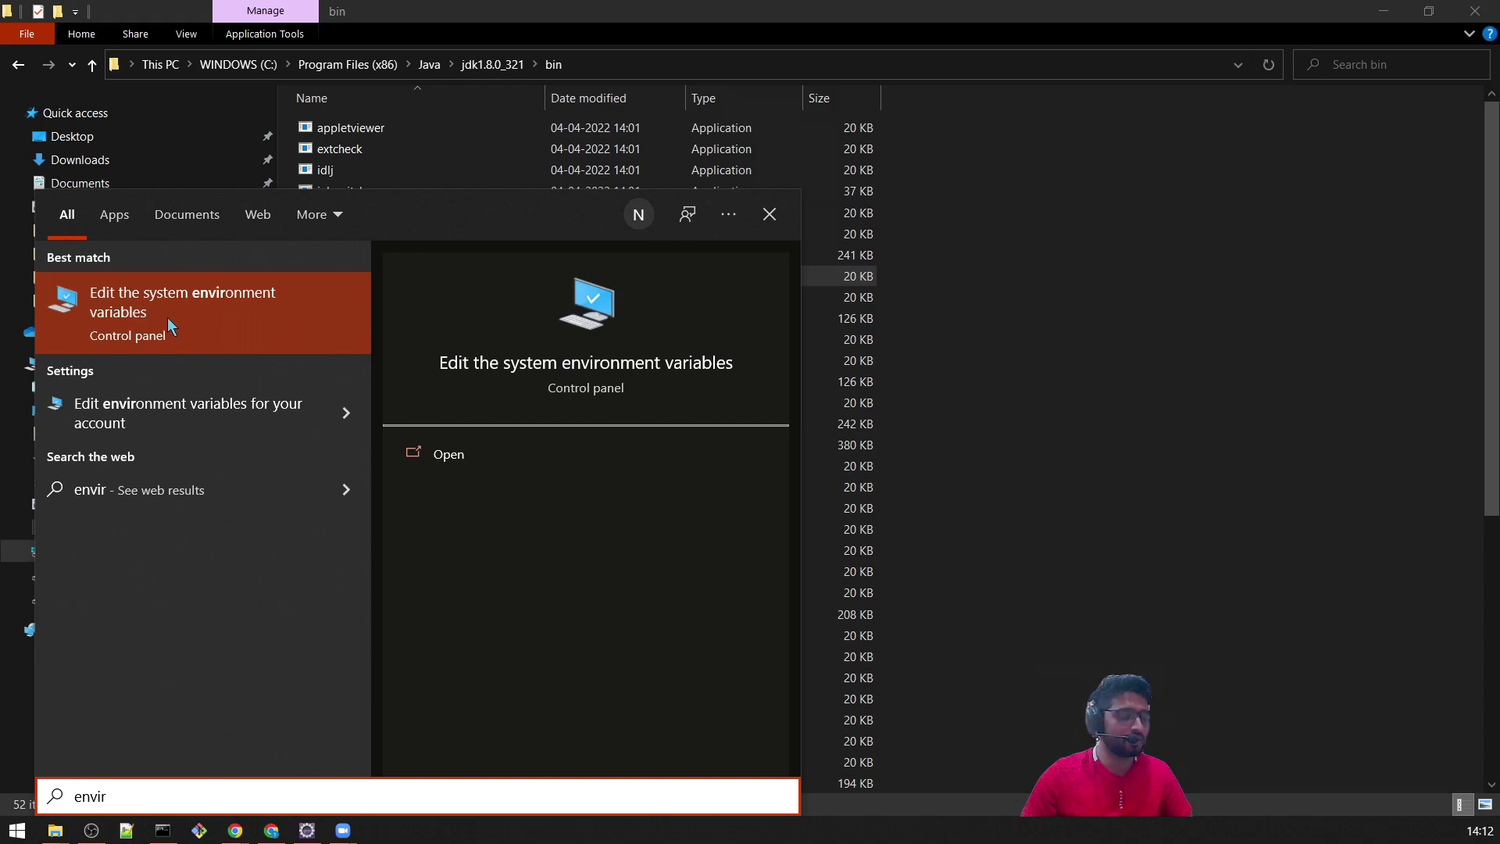
click(205, 311)
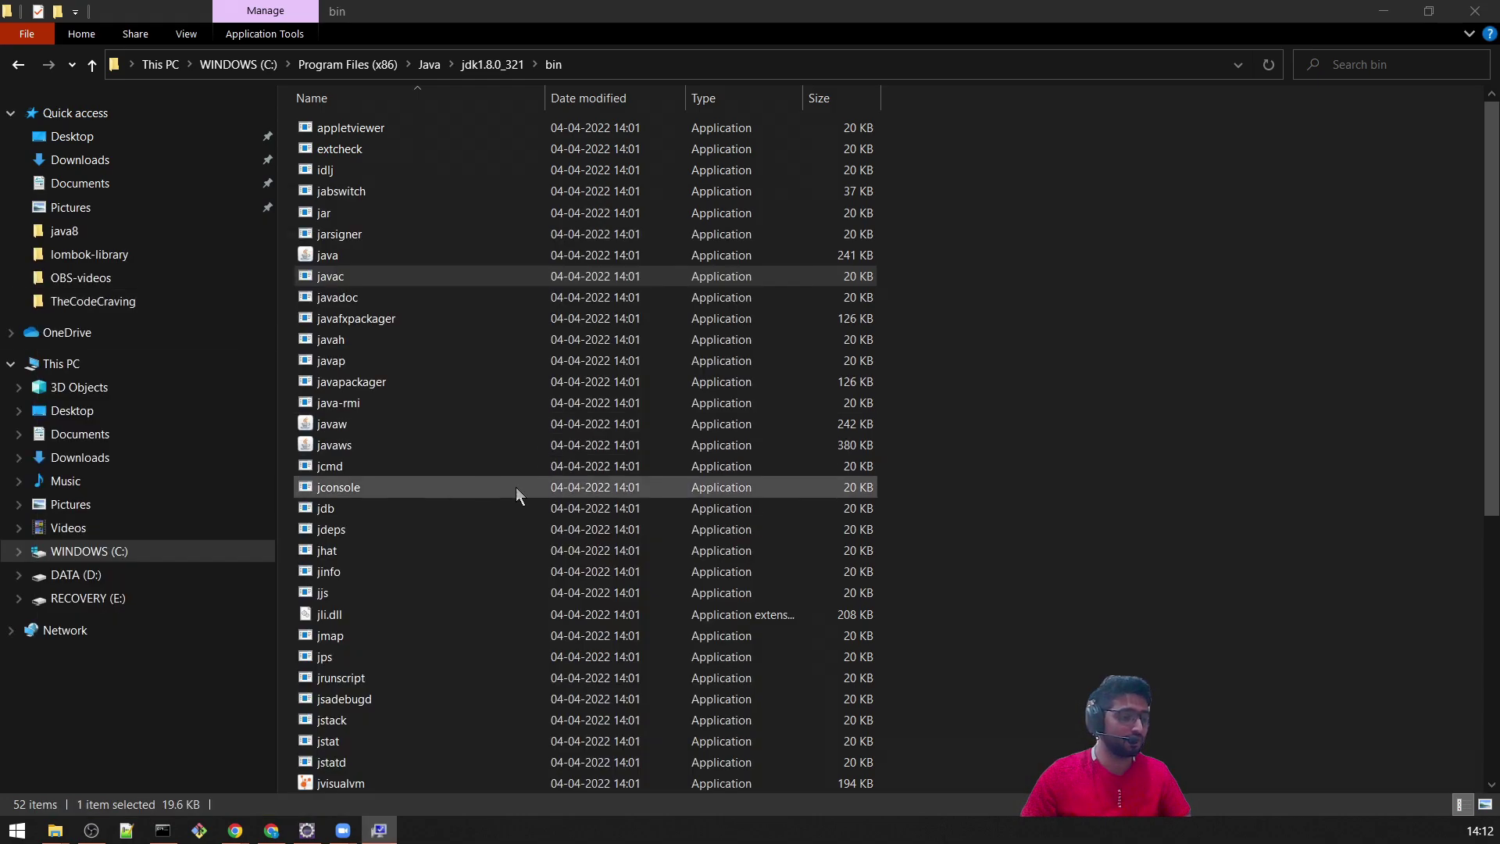
drag(658, 121, 629, 113)
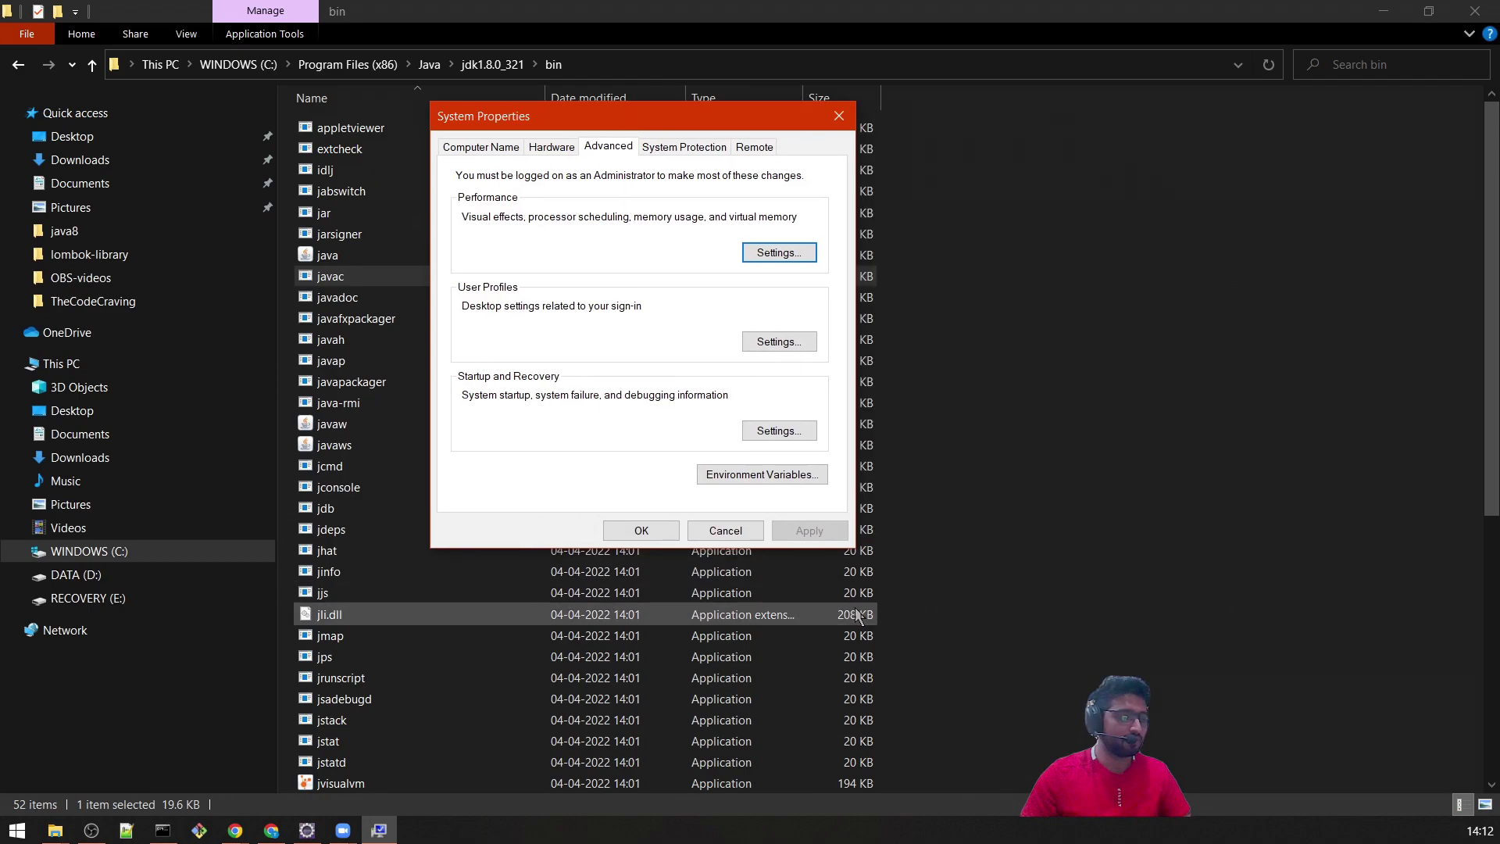
click(772, 481)
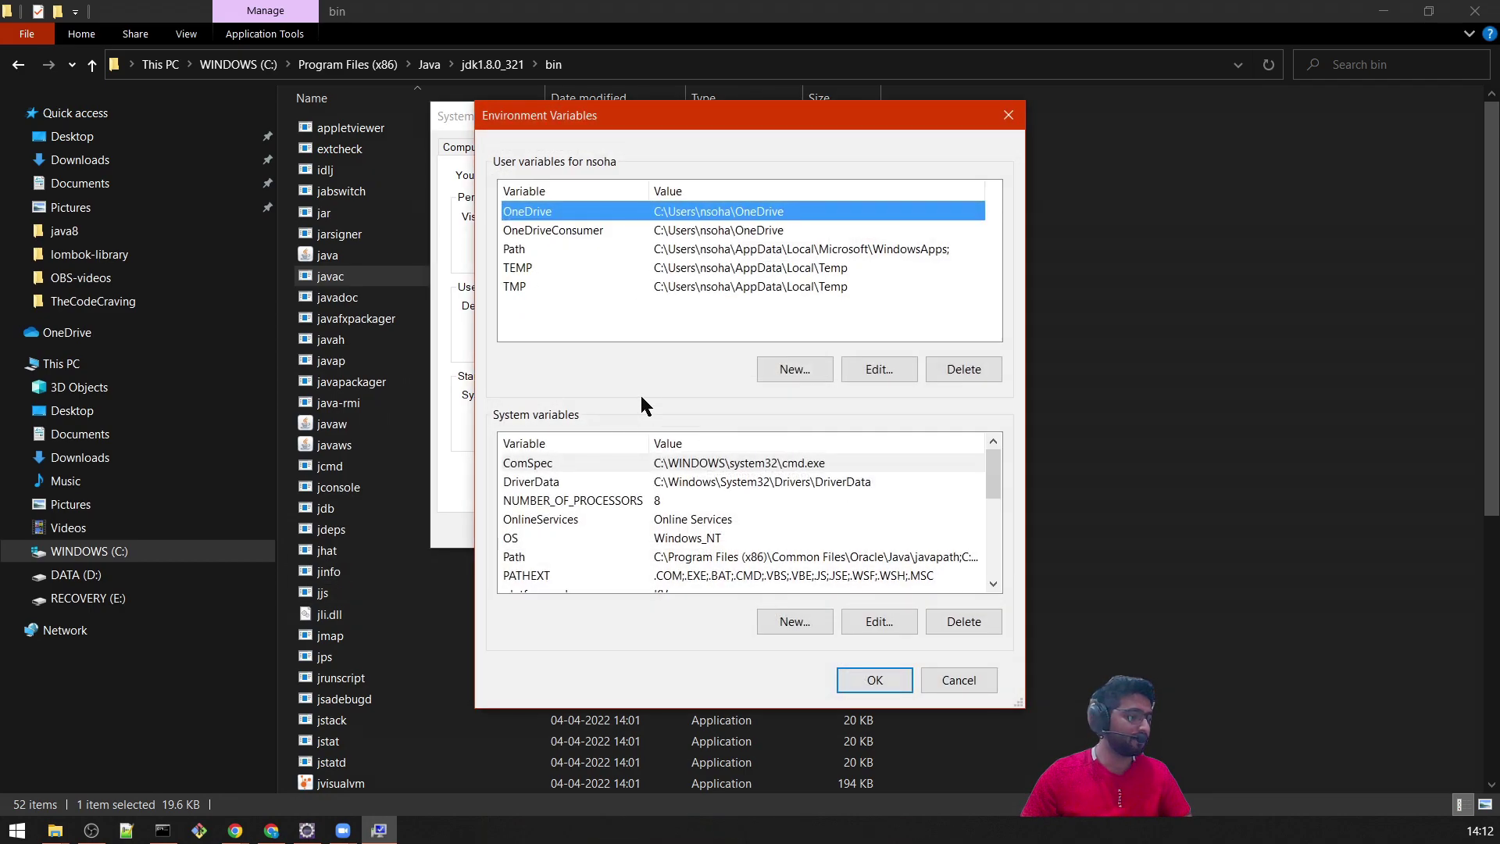
click(566, 251)
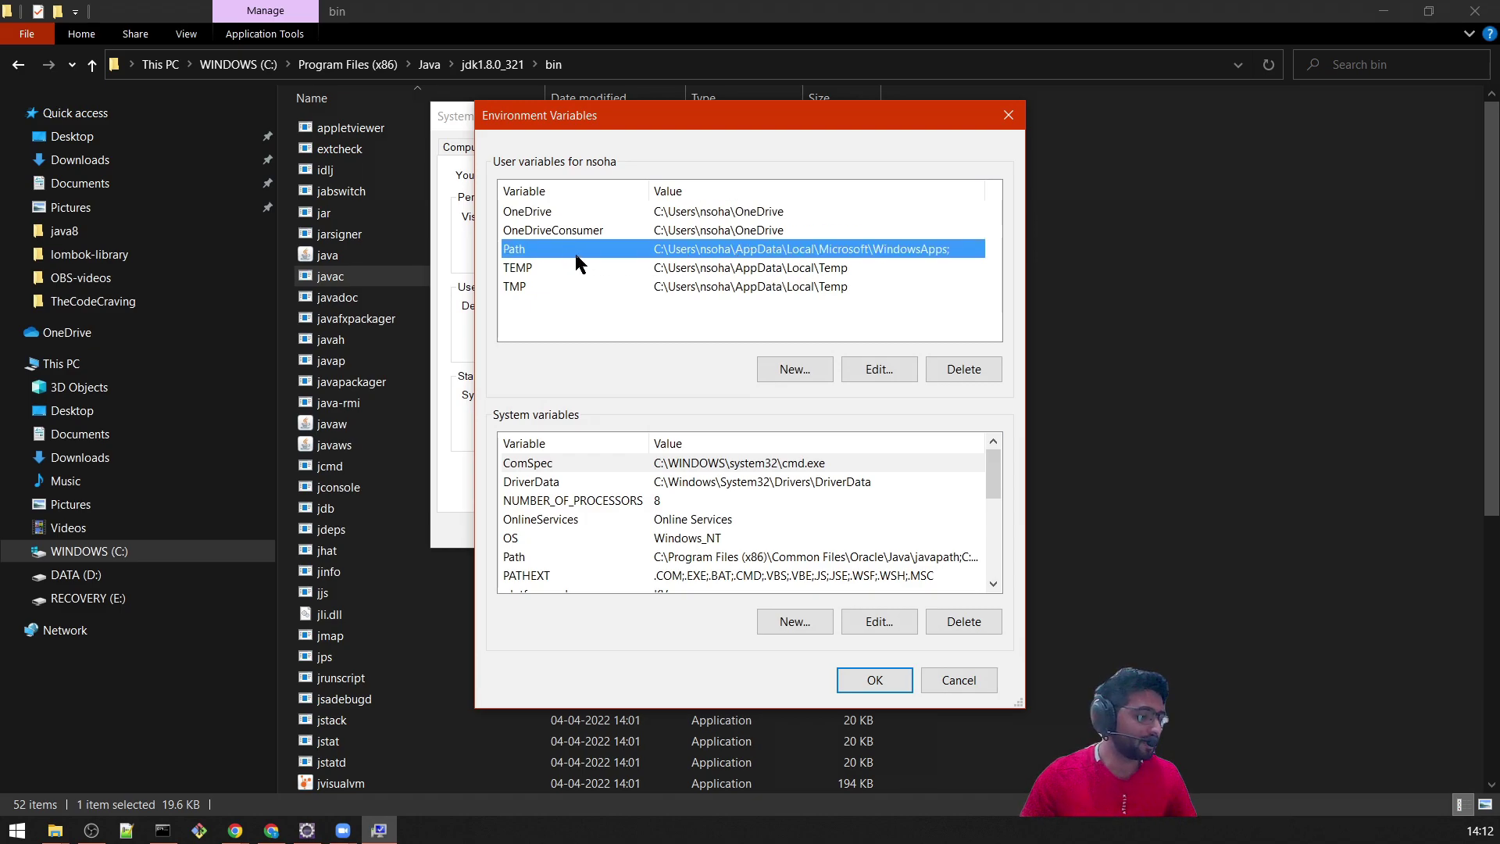
click(797, 373)
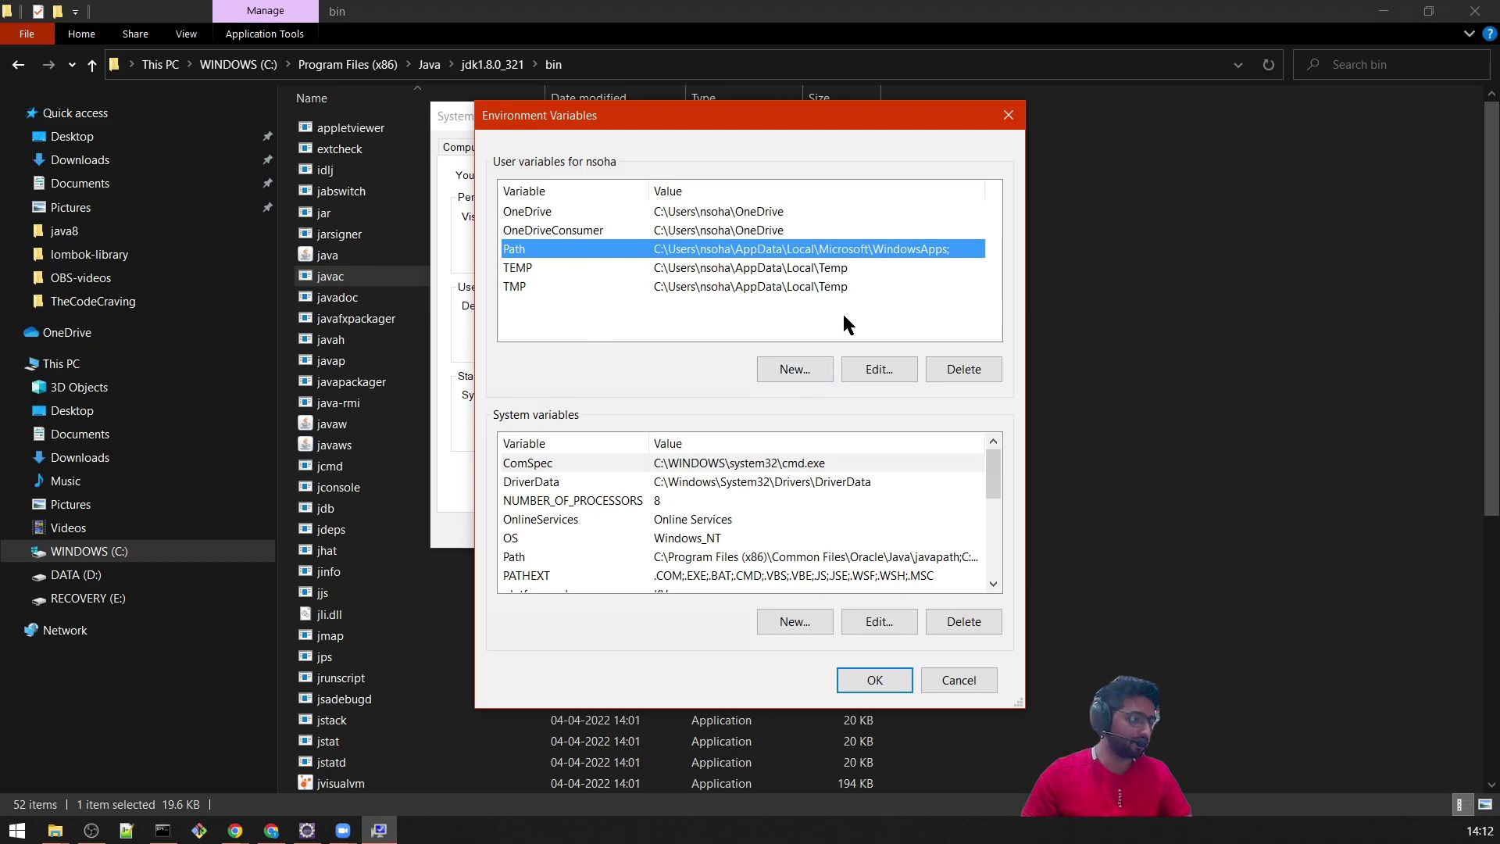
- Add C:\Program Files (x86)\Java\jdk1.8.0_321\bin as a new entry in the user Path
click(871, 370)
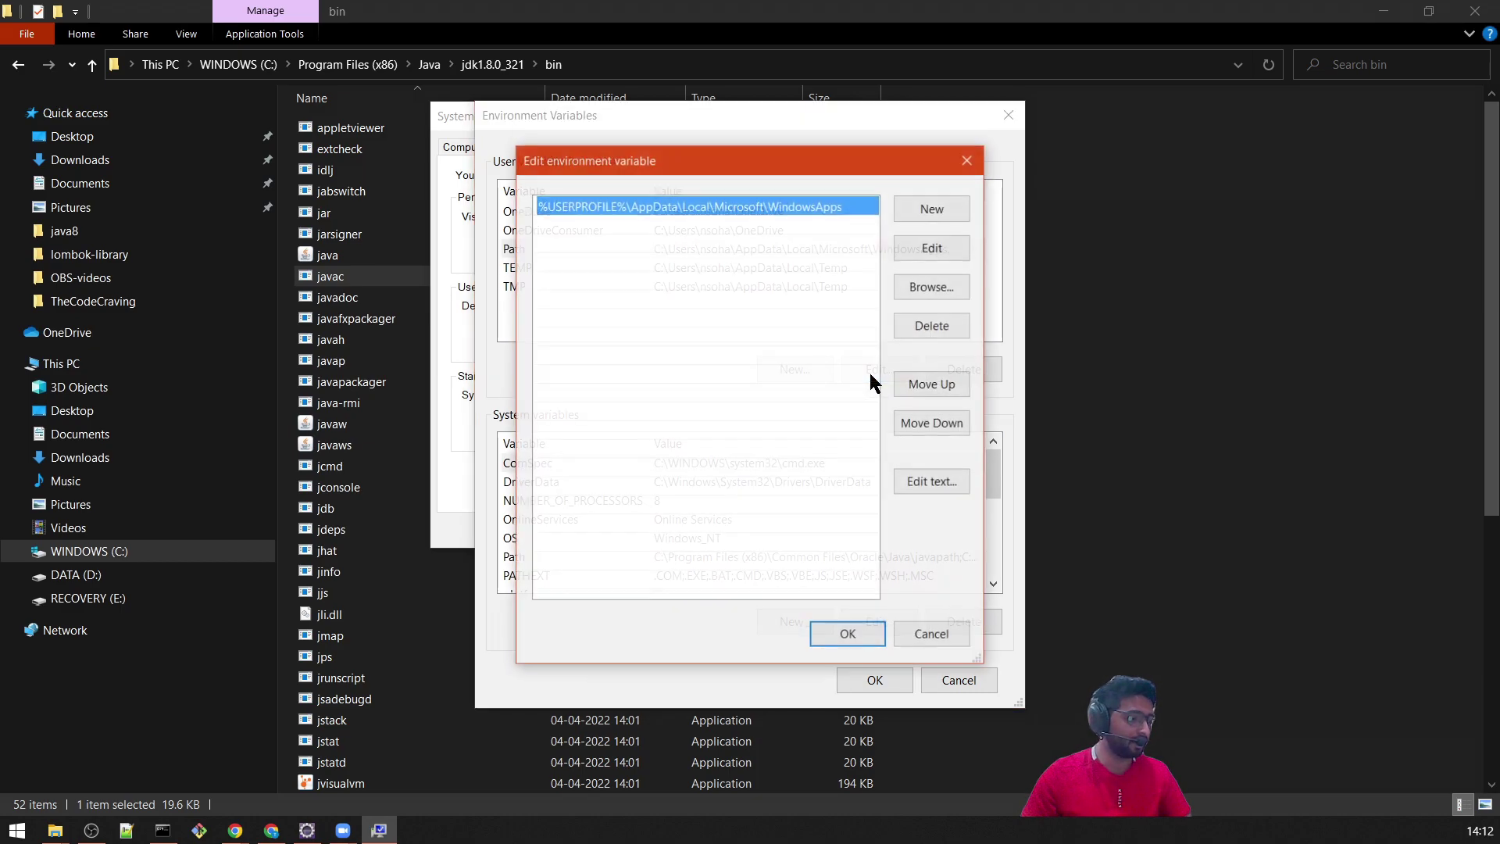
click(933, 209)
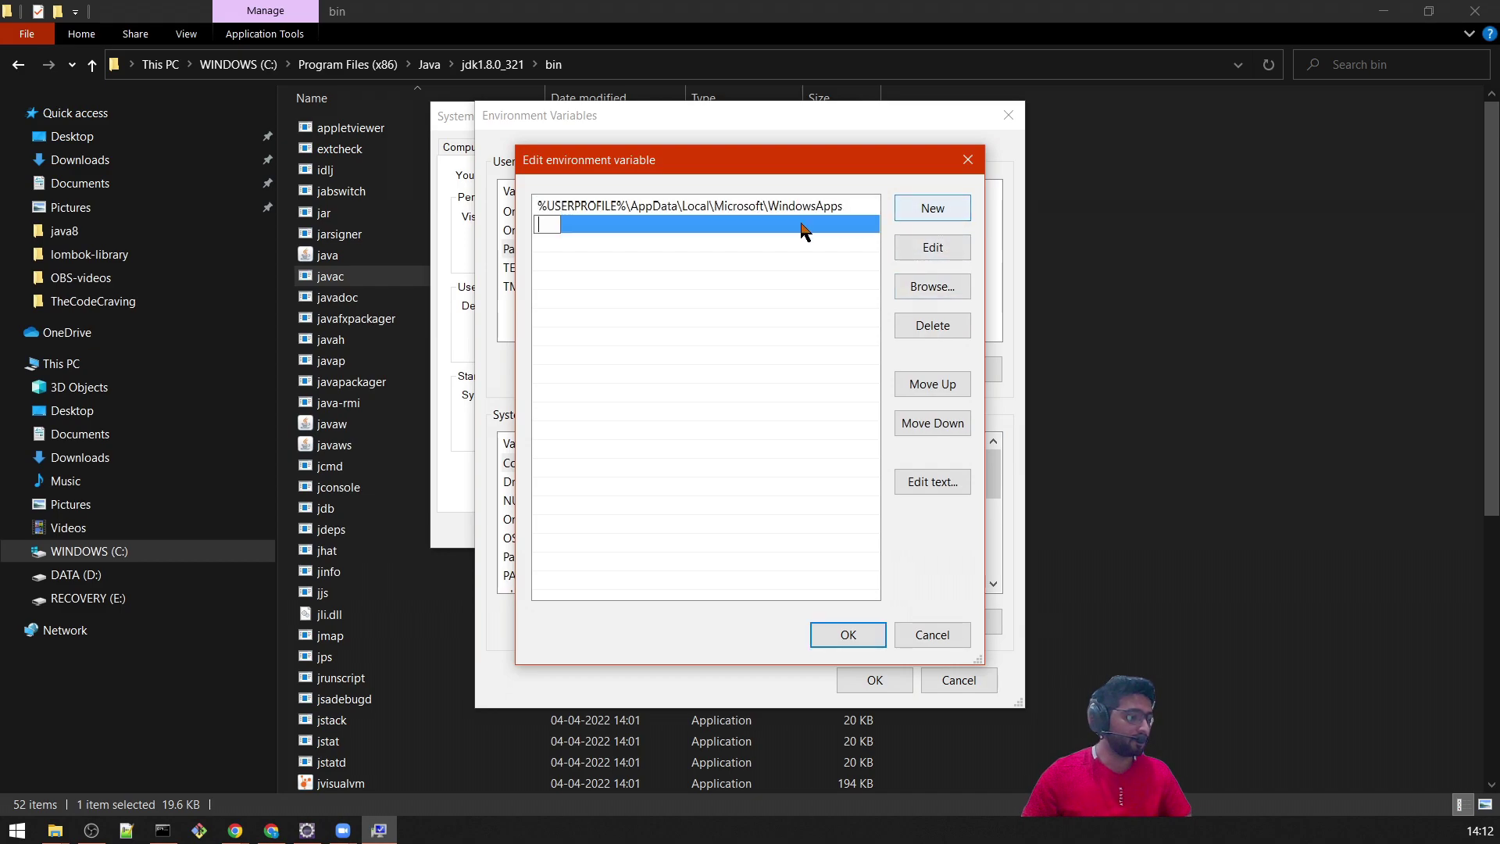
text(C:\Program Files (x86)\Java\jdk1.8.0_321\bin)
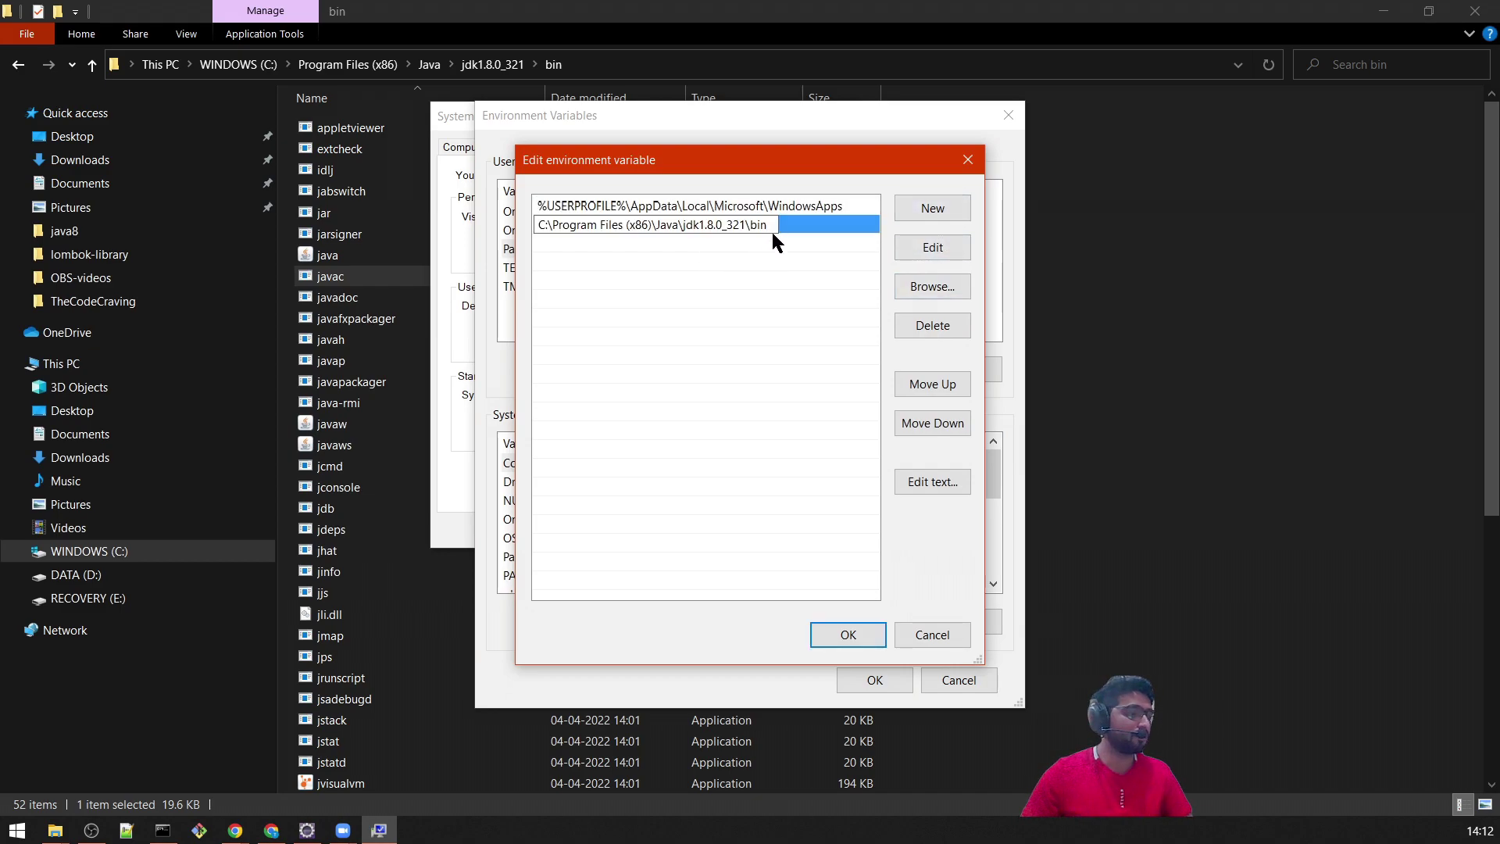
drag(771, 227, 537, 221)
key(ctrl+c)
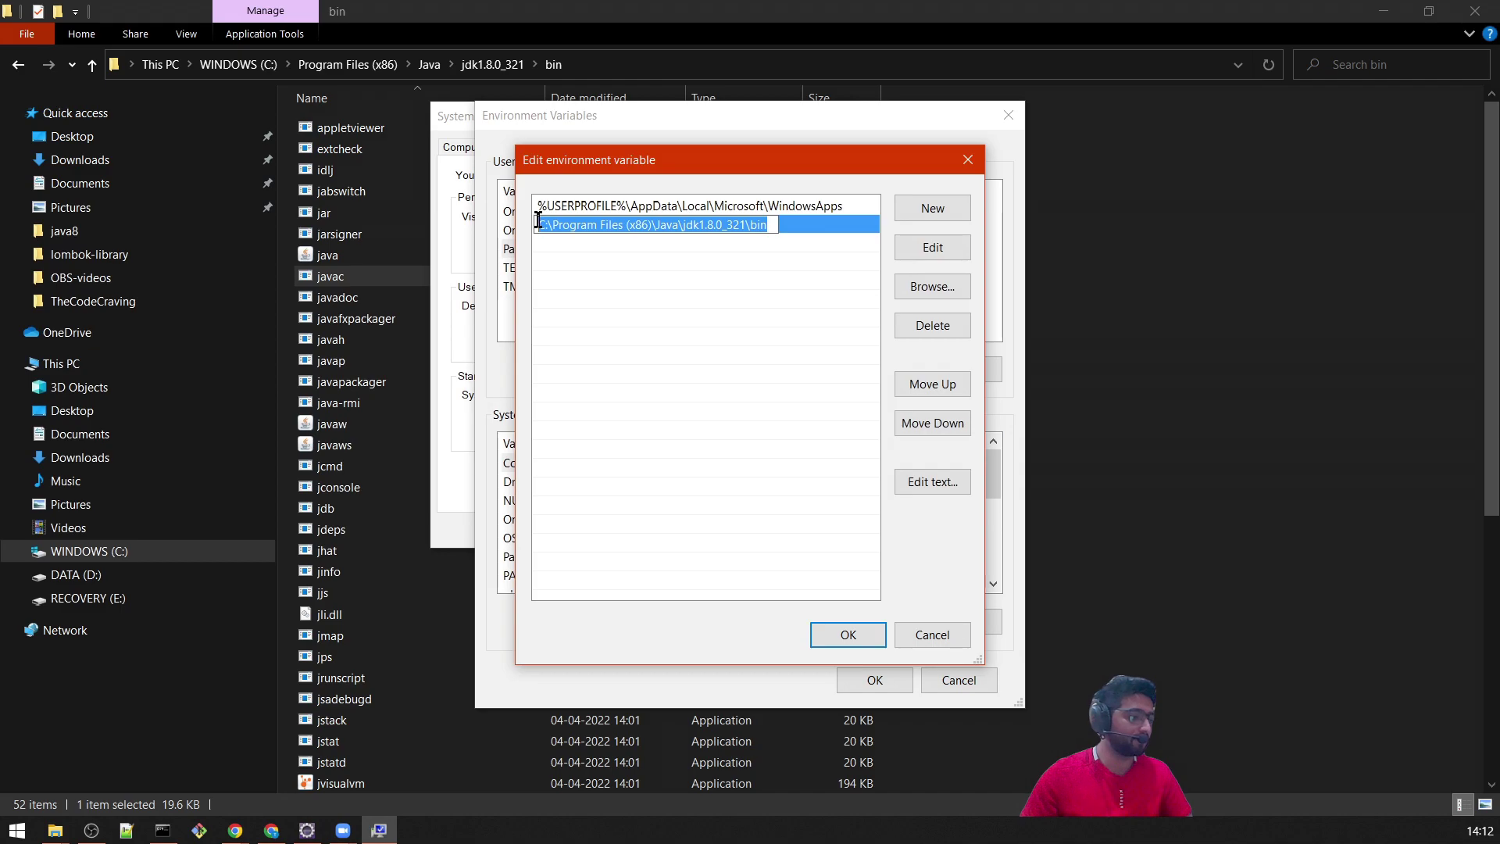
click(849, 635)
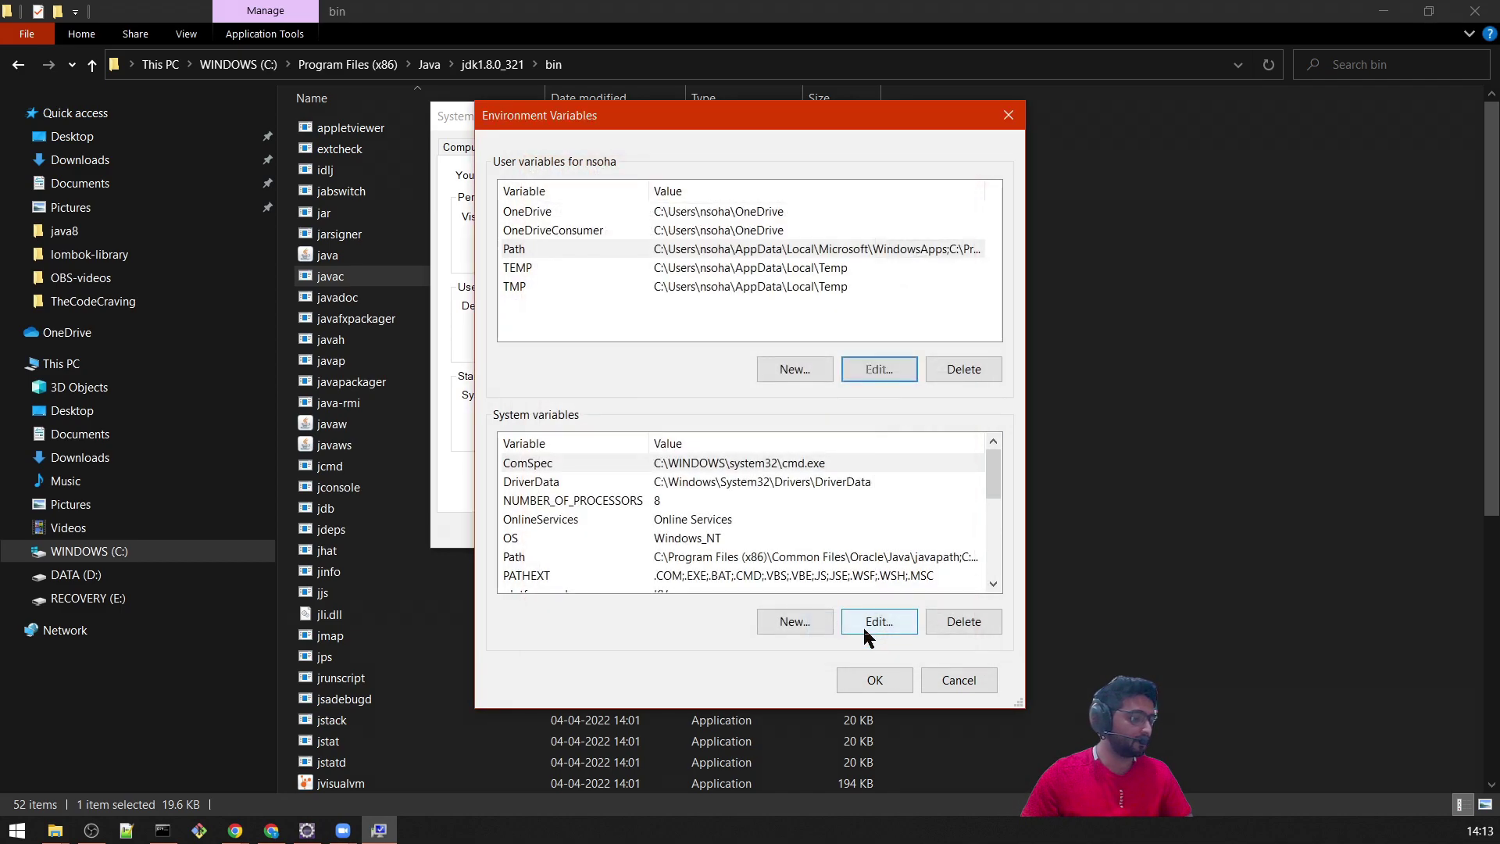
- Add the same jdk1.8.0_321 bin path to the system Path and save the environment variables
click(593, 519)
click(714, 560)
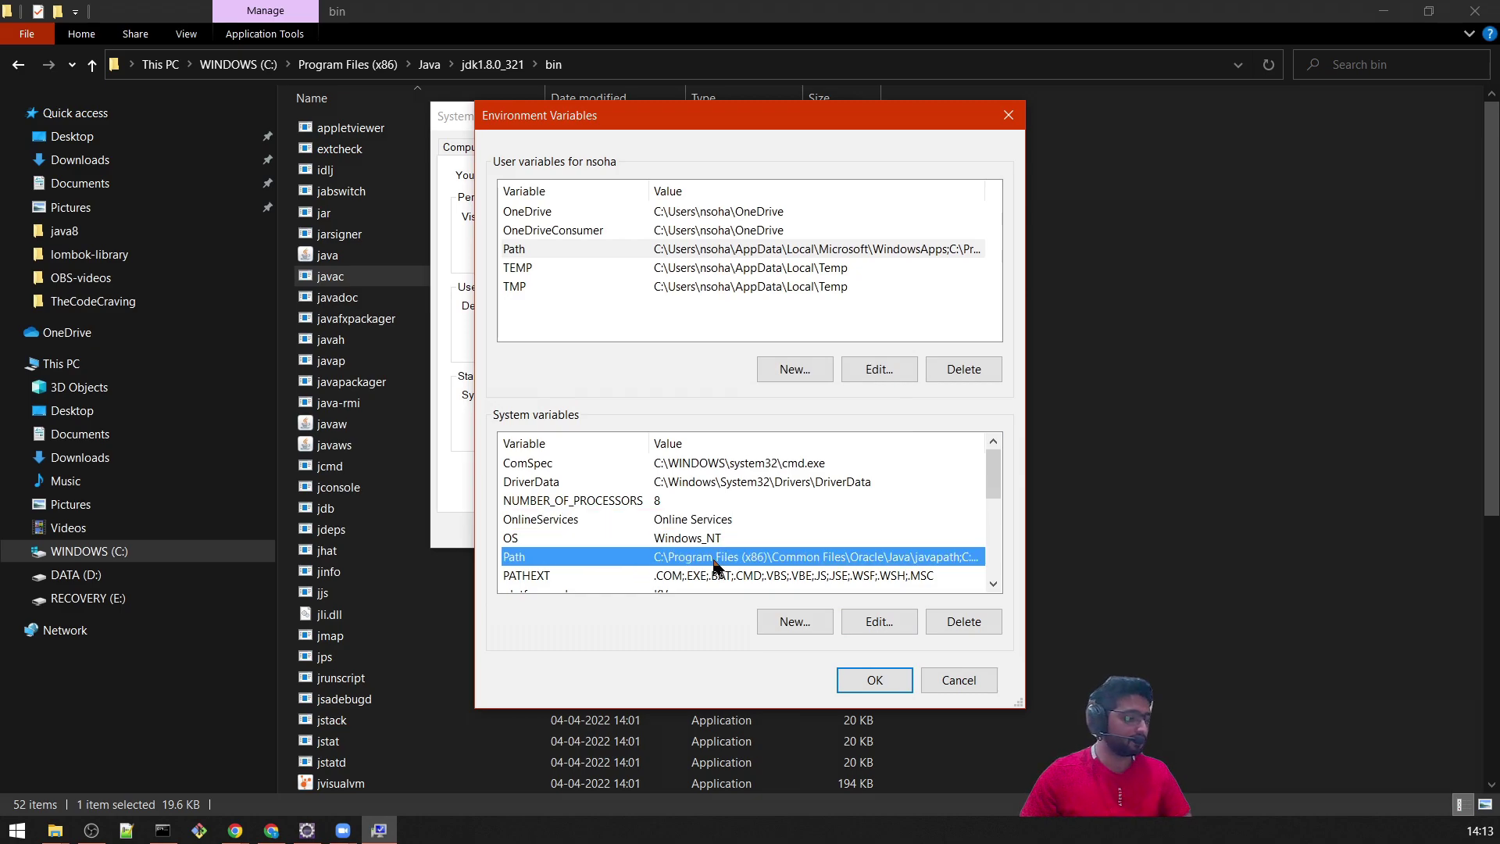
click(886, 623)
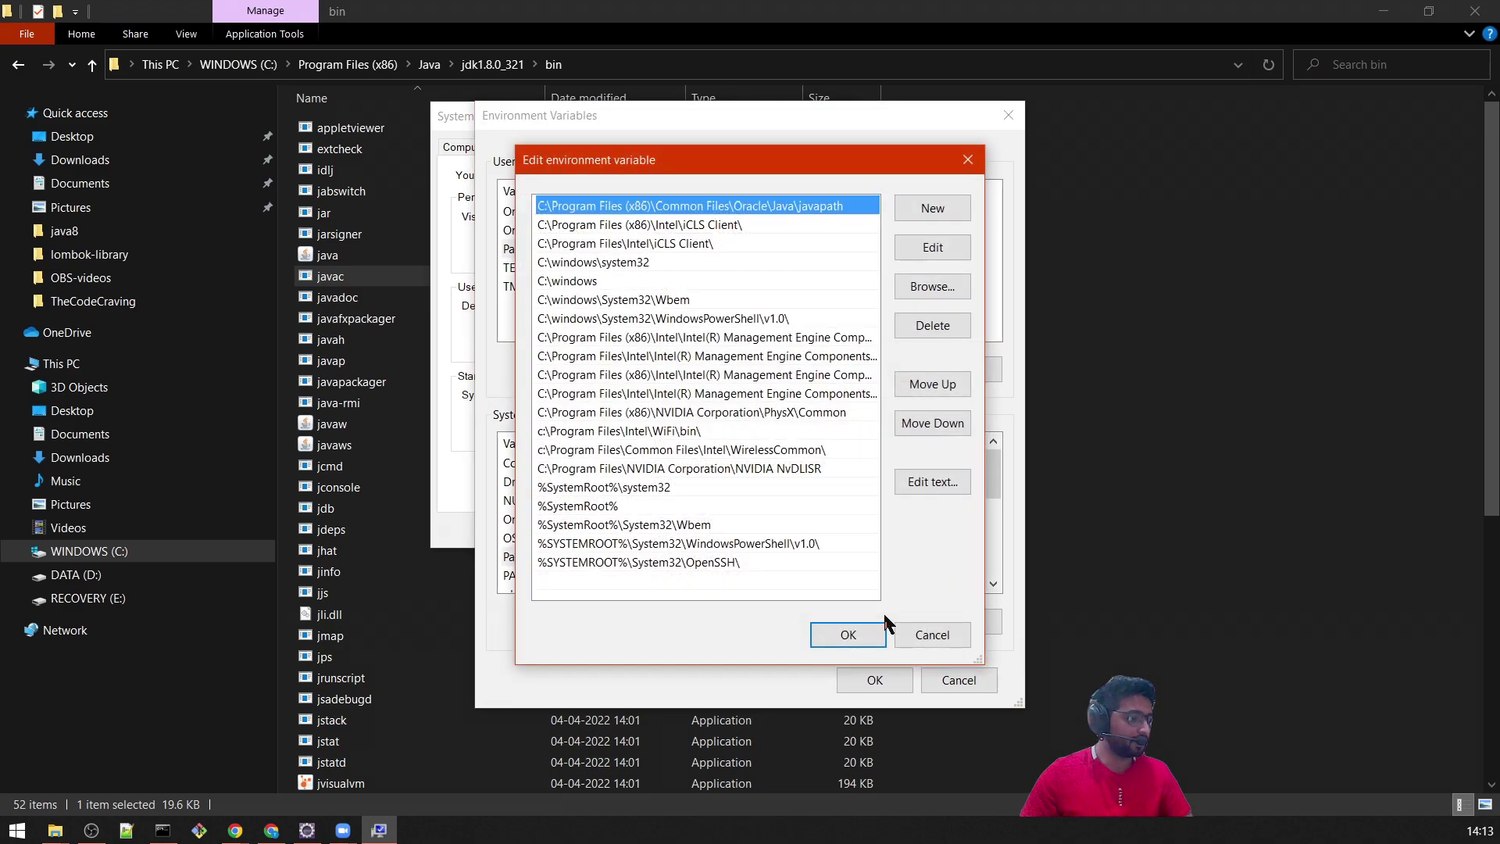
click(934, 208)
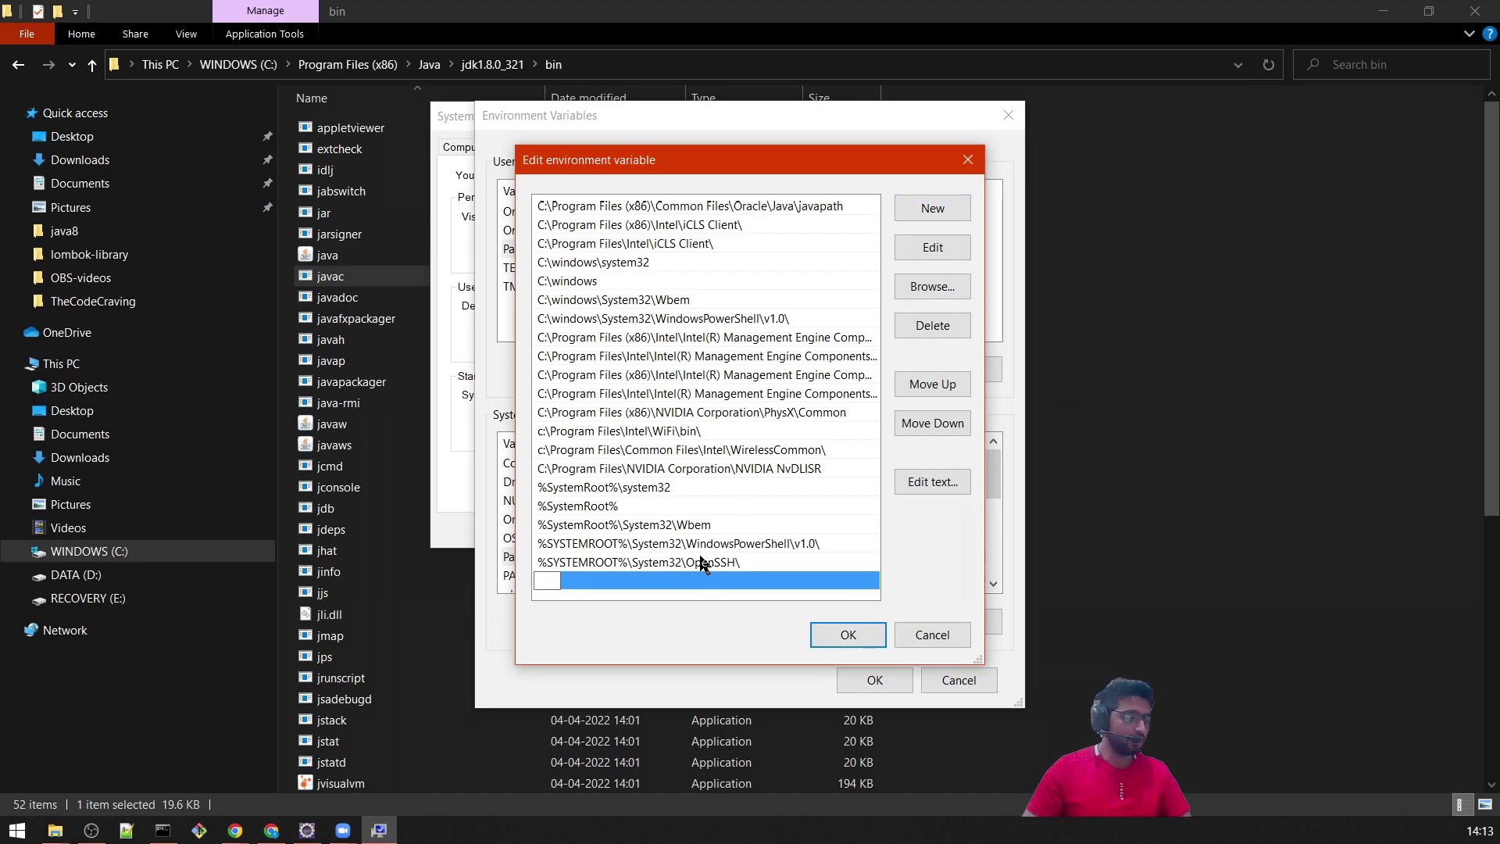
key(ctrl+v)
click(850, 638)
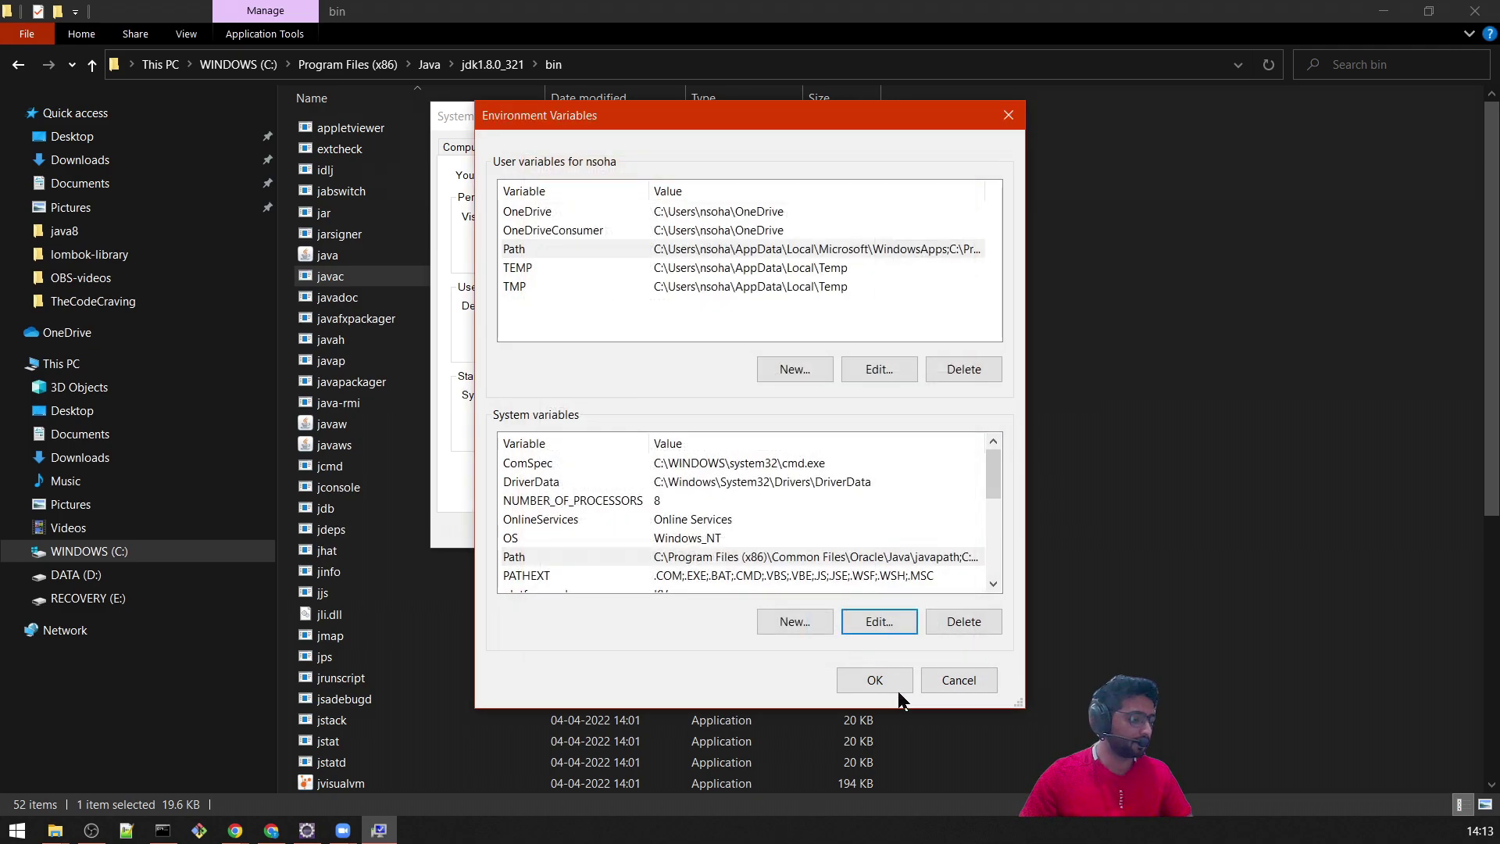
click(889, 677)
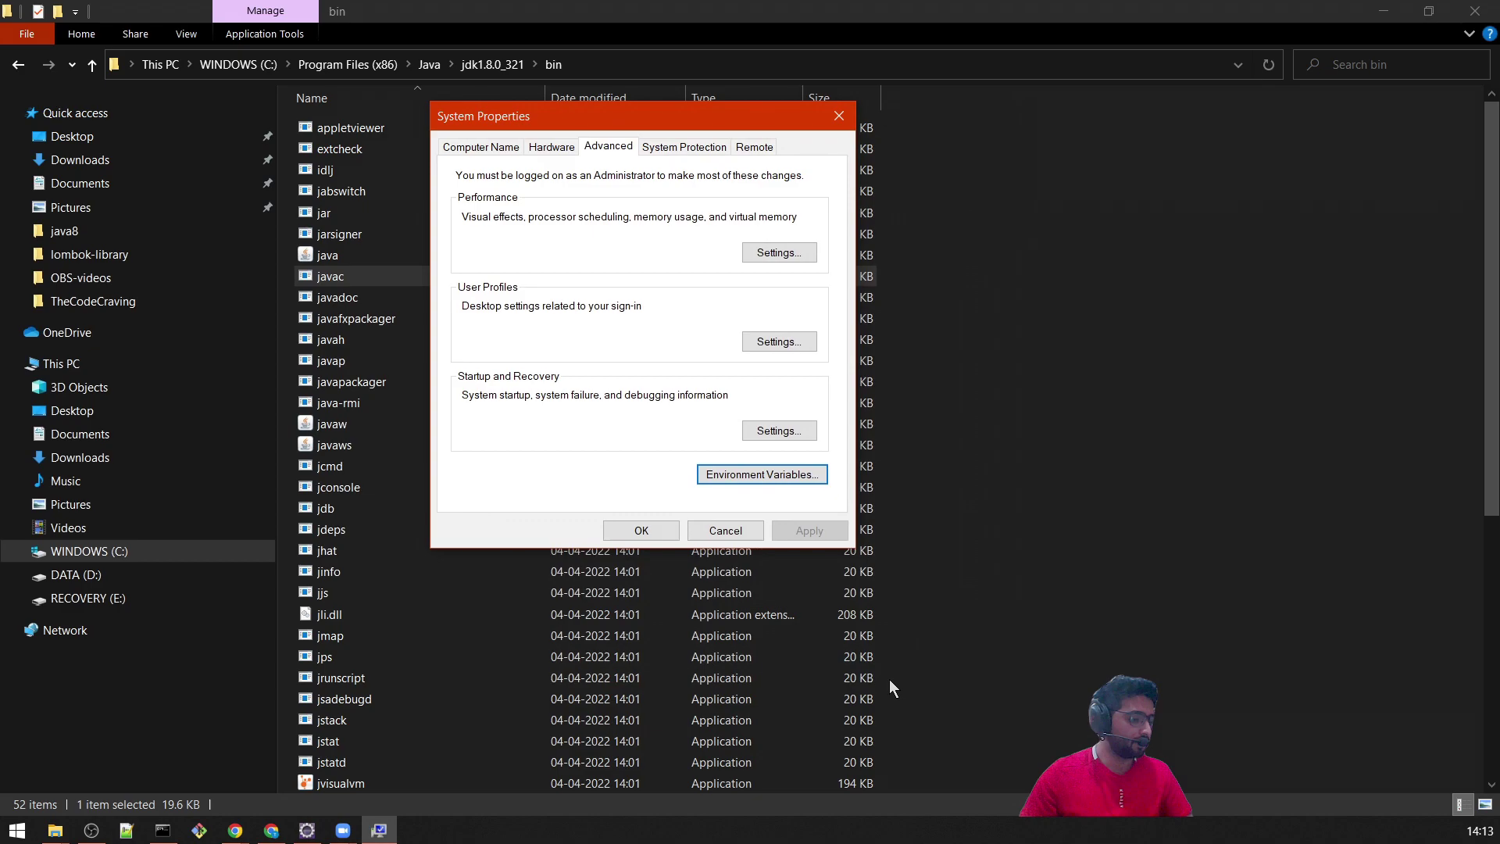
- Apply System Properties, close the old Command Prompt and open a fresh one
click(643, 531)
click(163, 830)
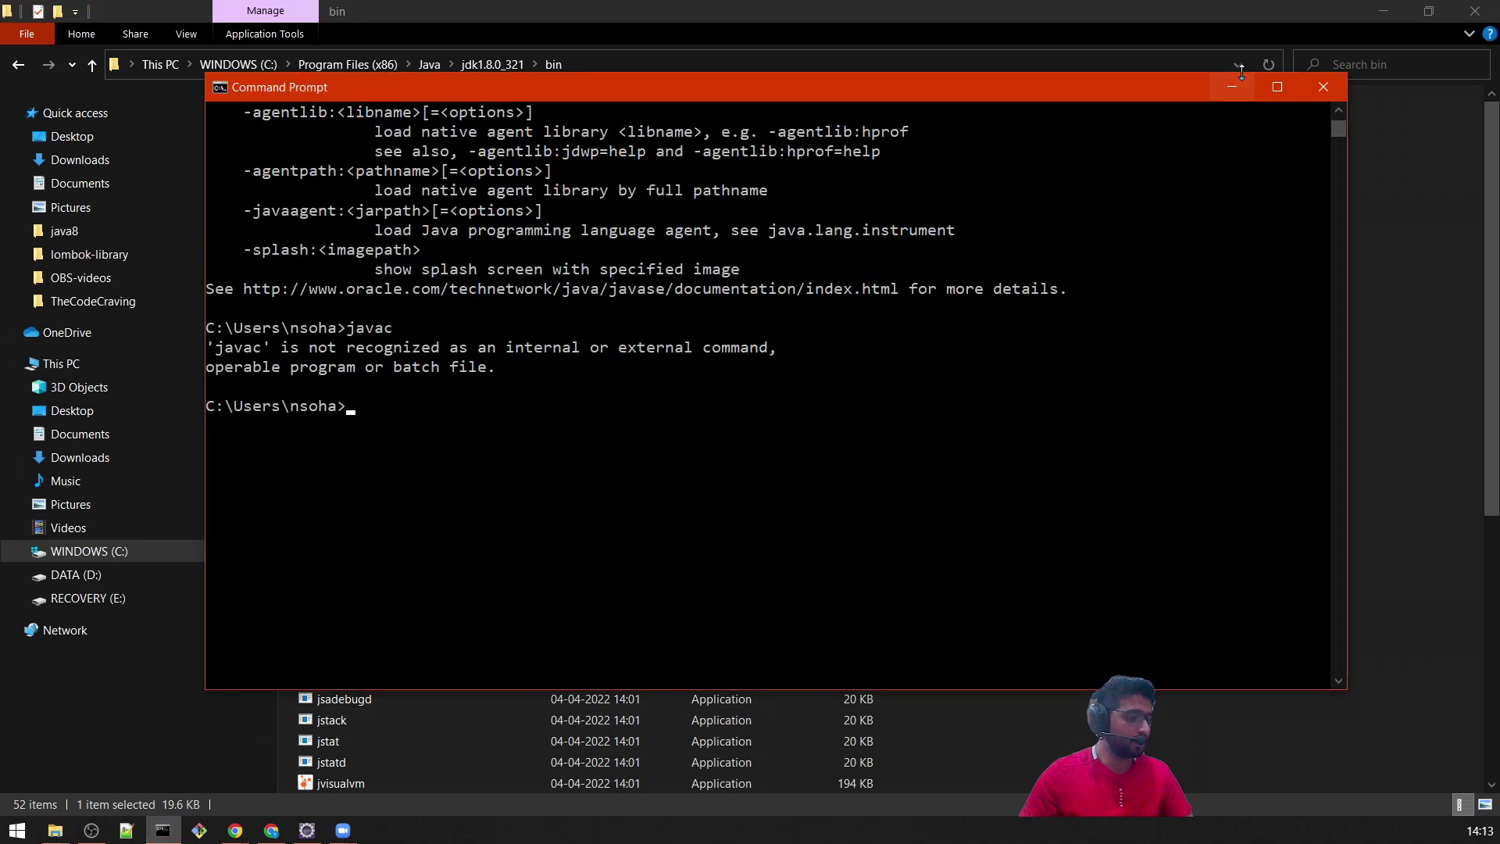
click(1324, 87)
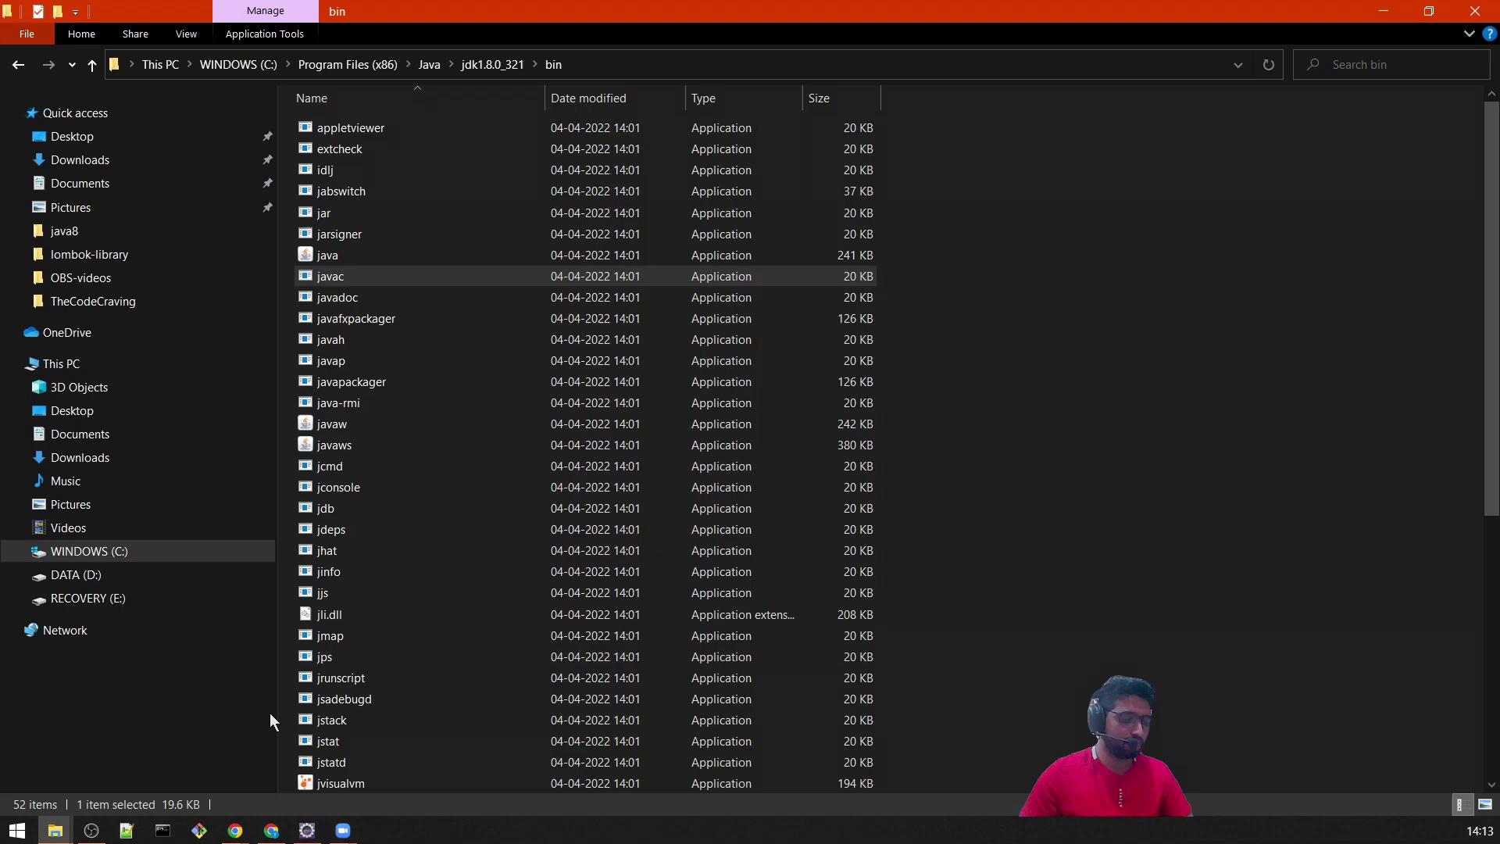
click(162, 830)
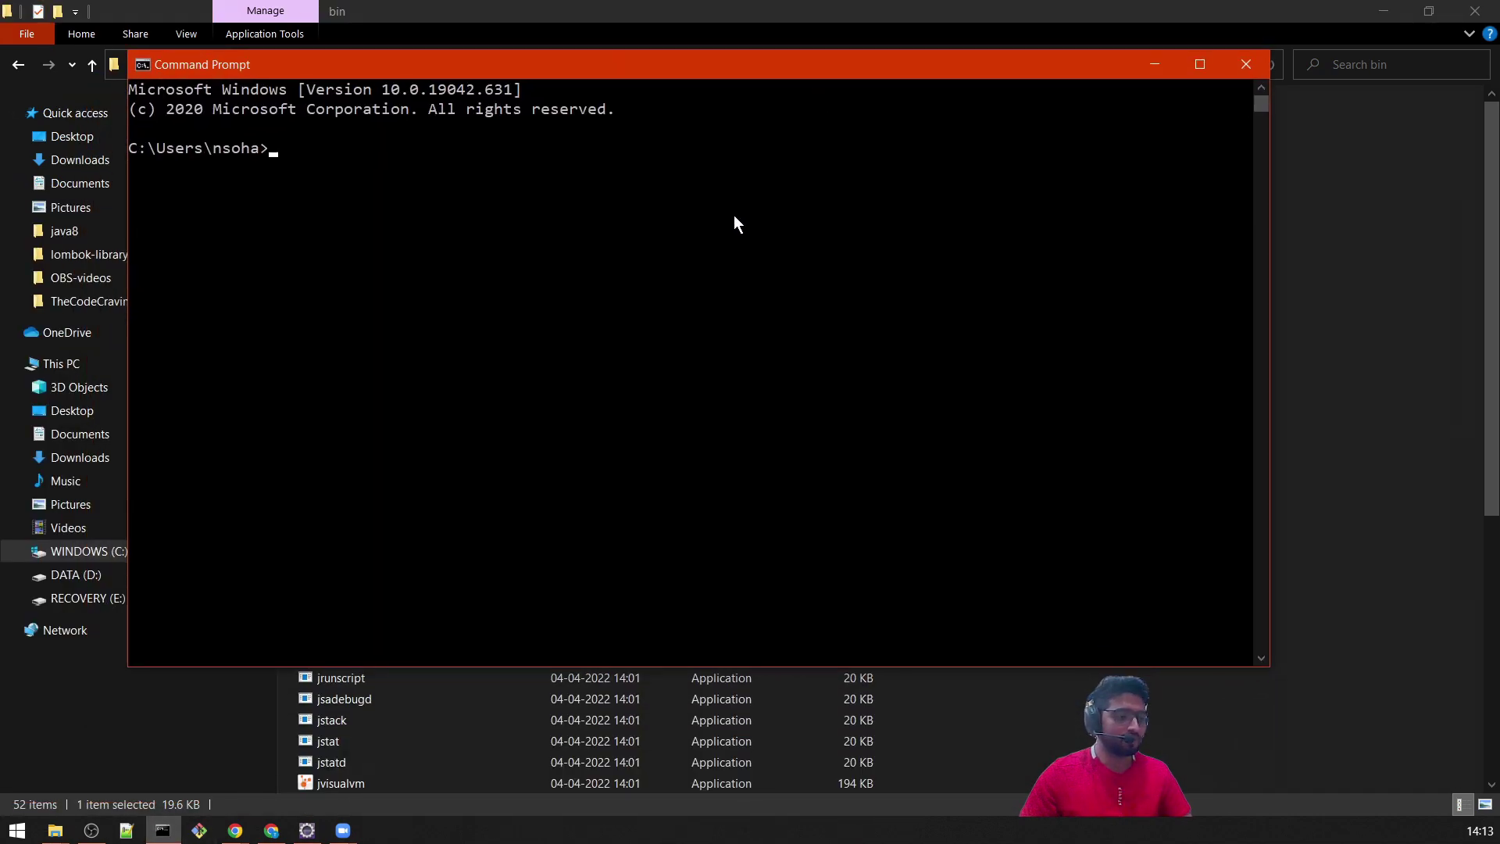
- Run javac and review its printed usage and options list
text(javac)
key(Return)
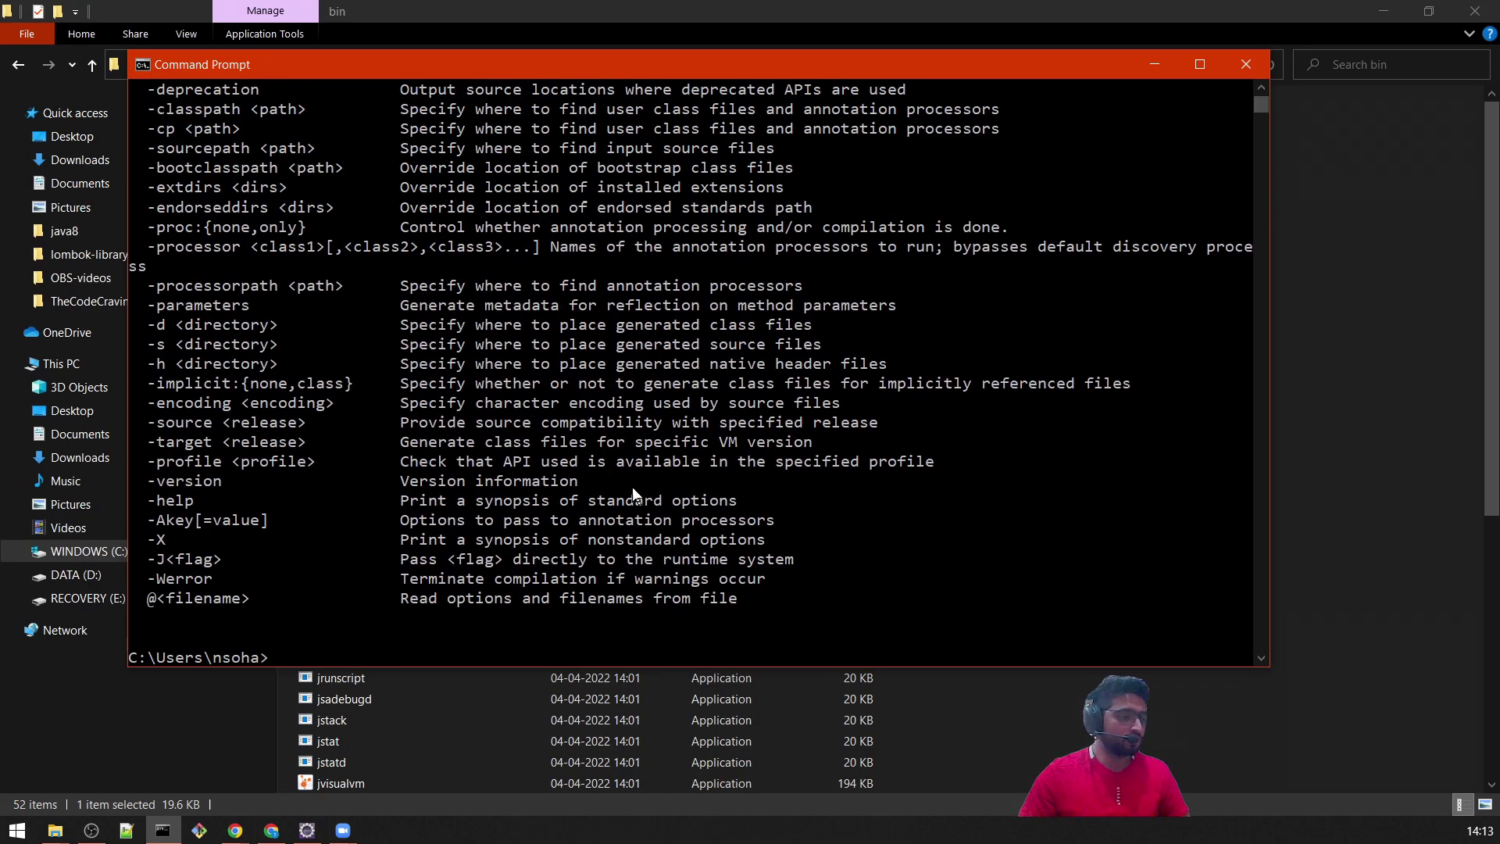
scroll(733, 519, up, 4)
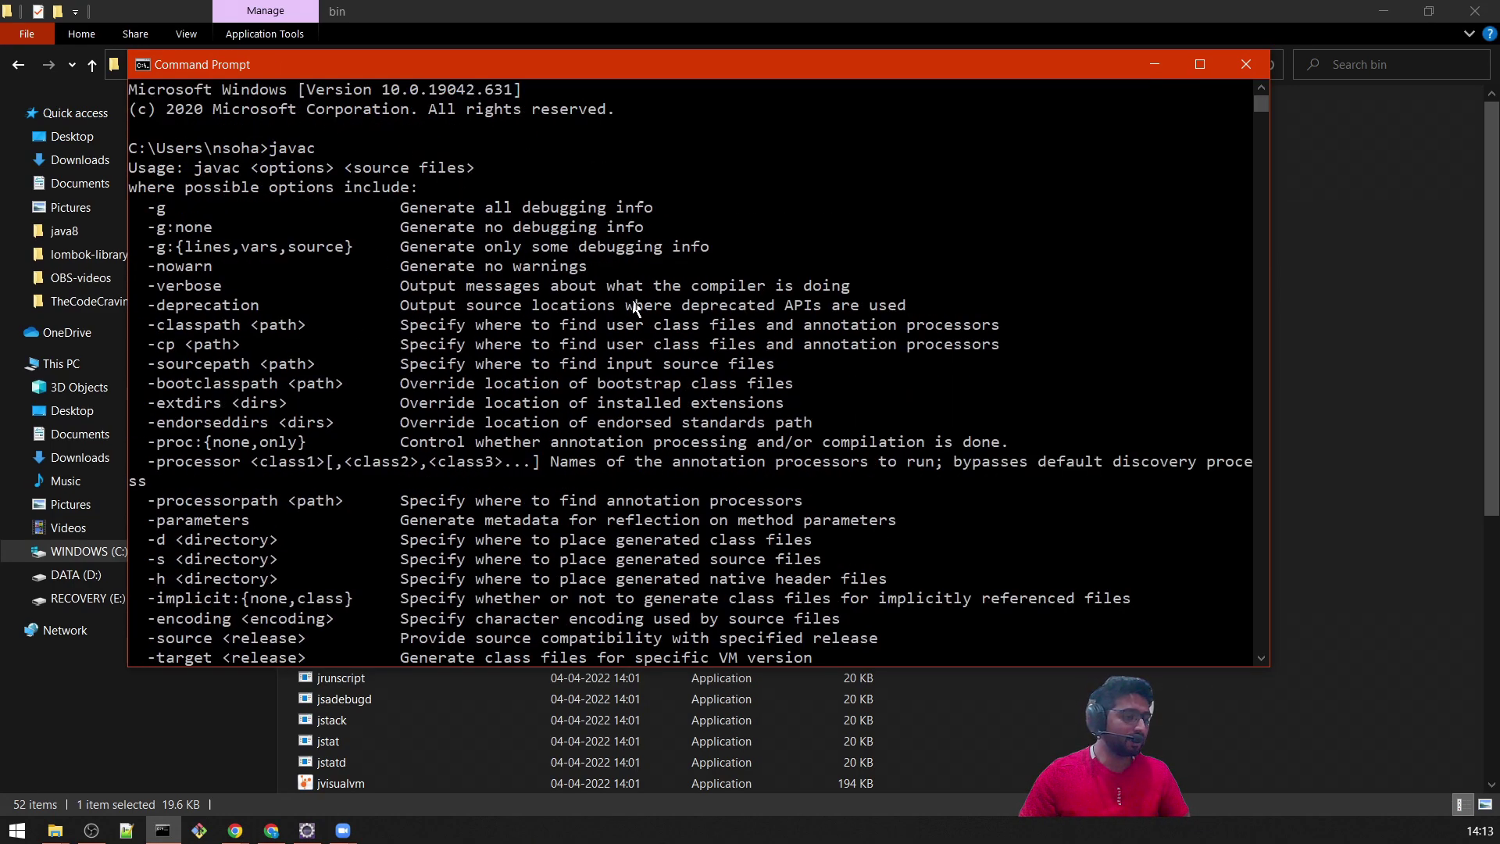
scroll(506, 418, down, 6)
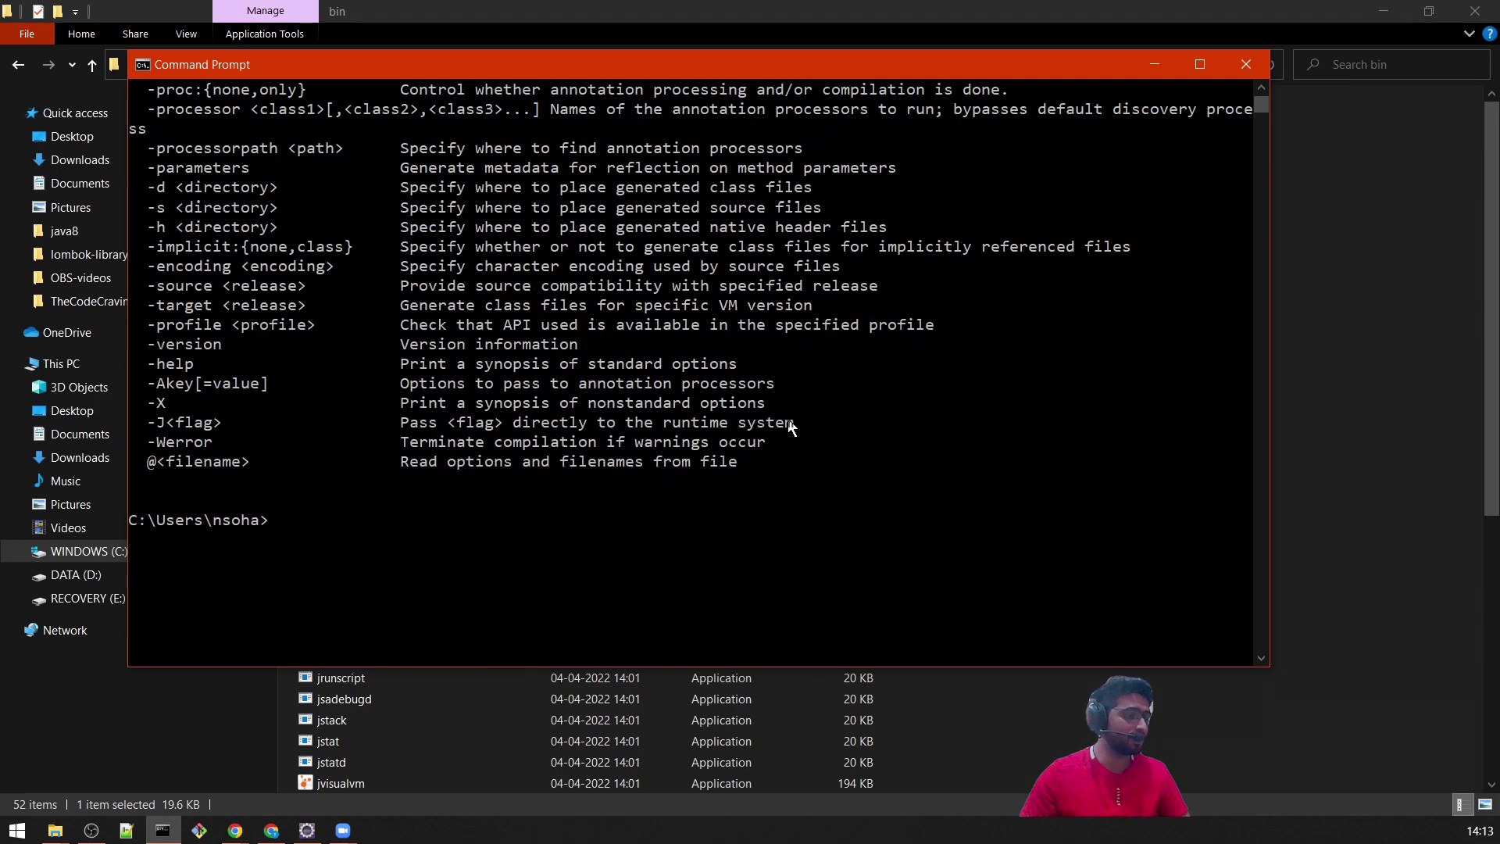
scroll(791, 426, up, 6)
scroll(791, 426, down, 7)
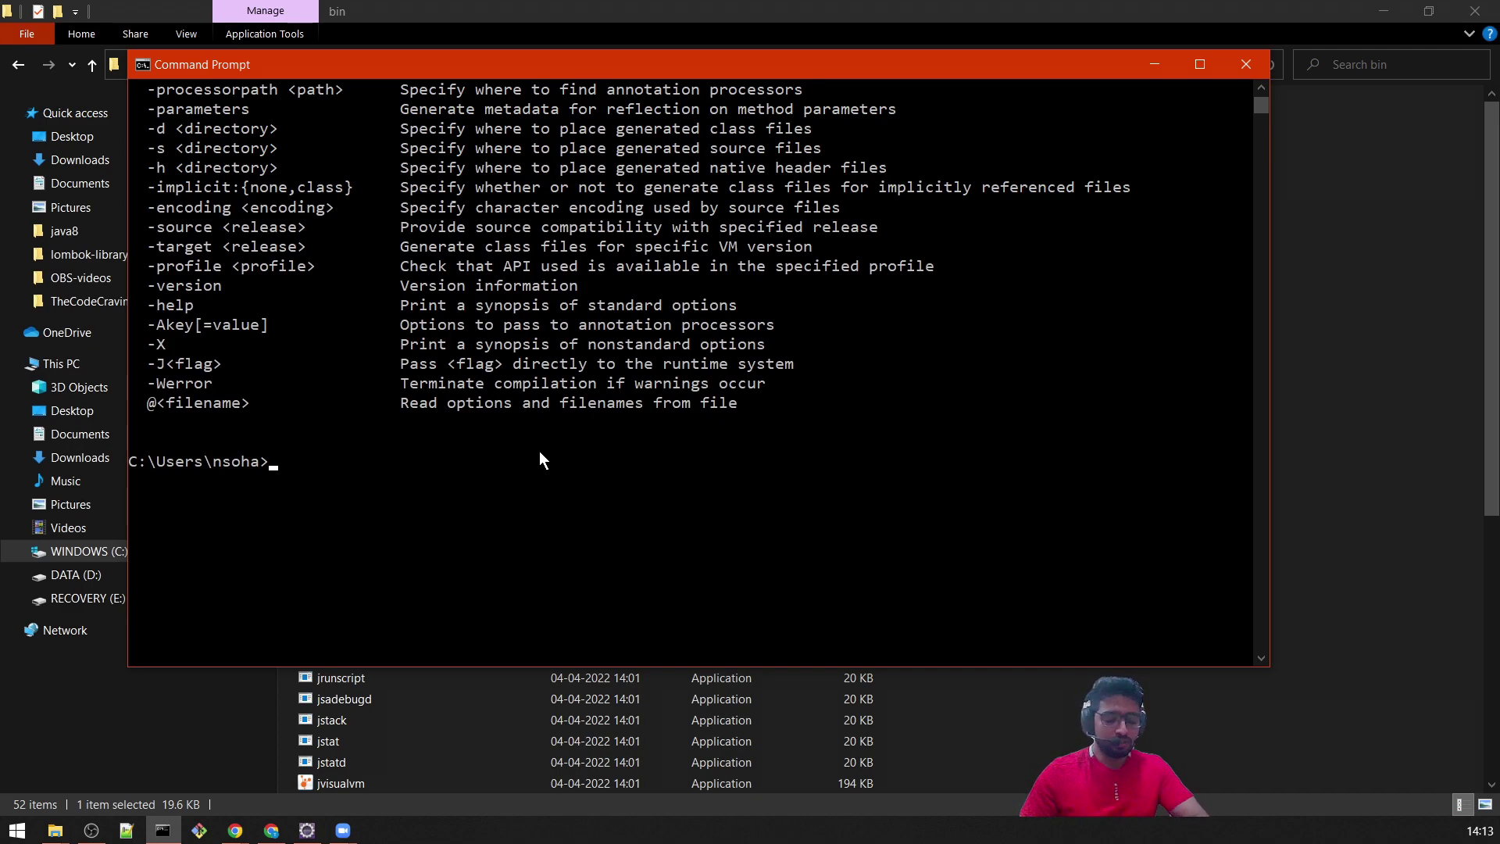
- Run java -version, confirm it reports 1.8.0_321, and copy the version output lines
text(java)
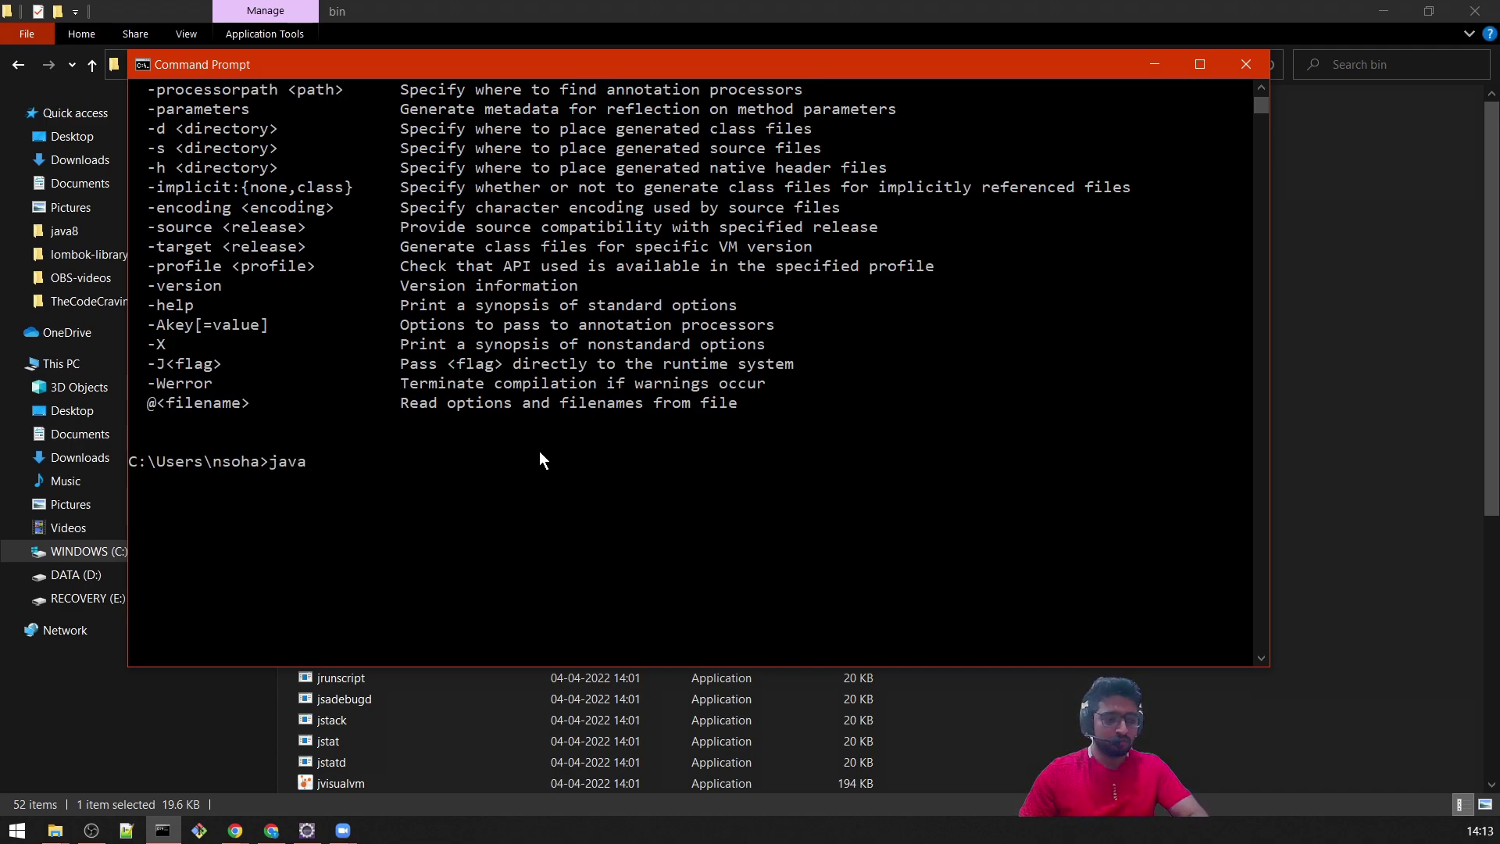
text( -version)
key(Return)
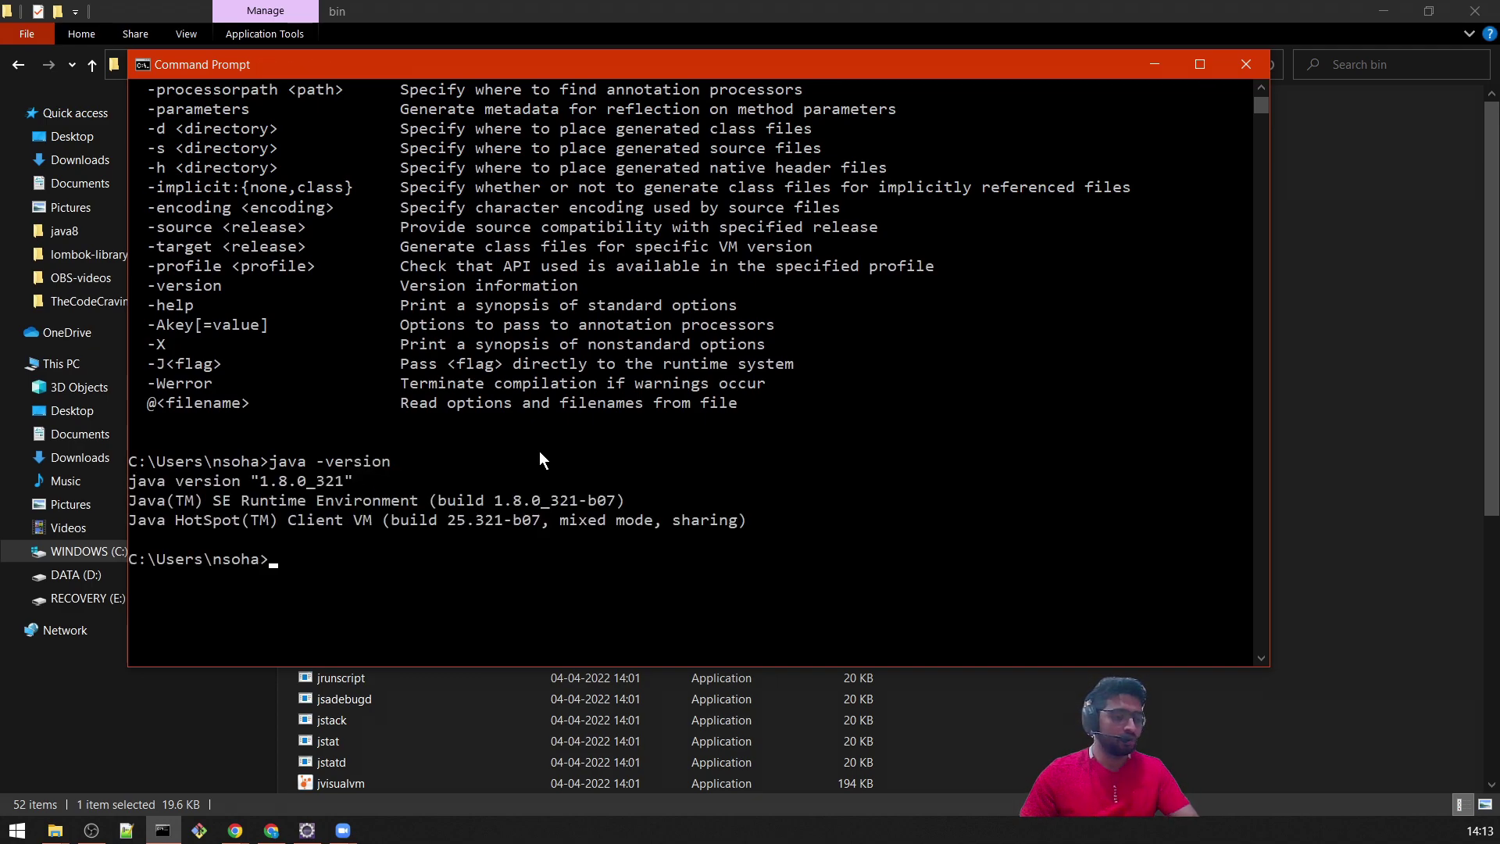
drag(757, 522, 129, 479)
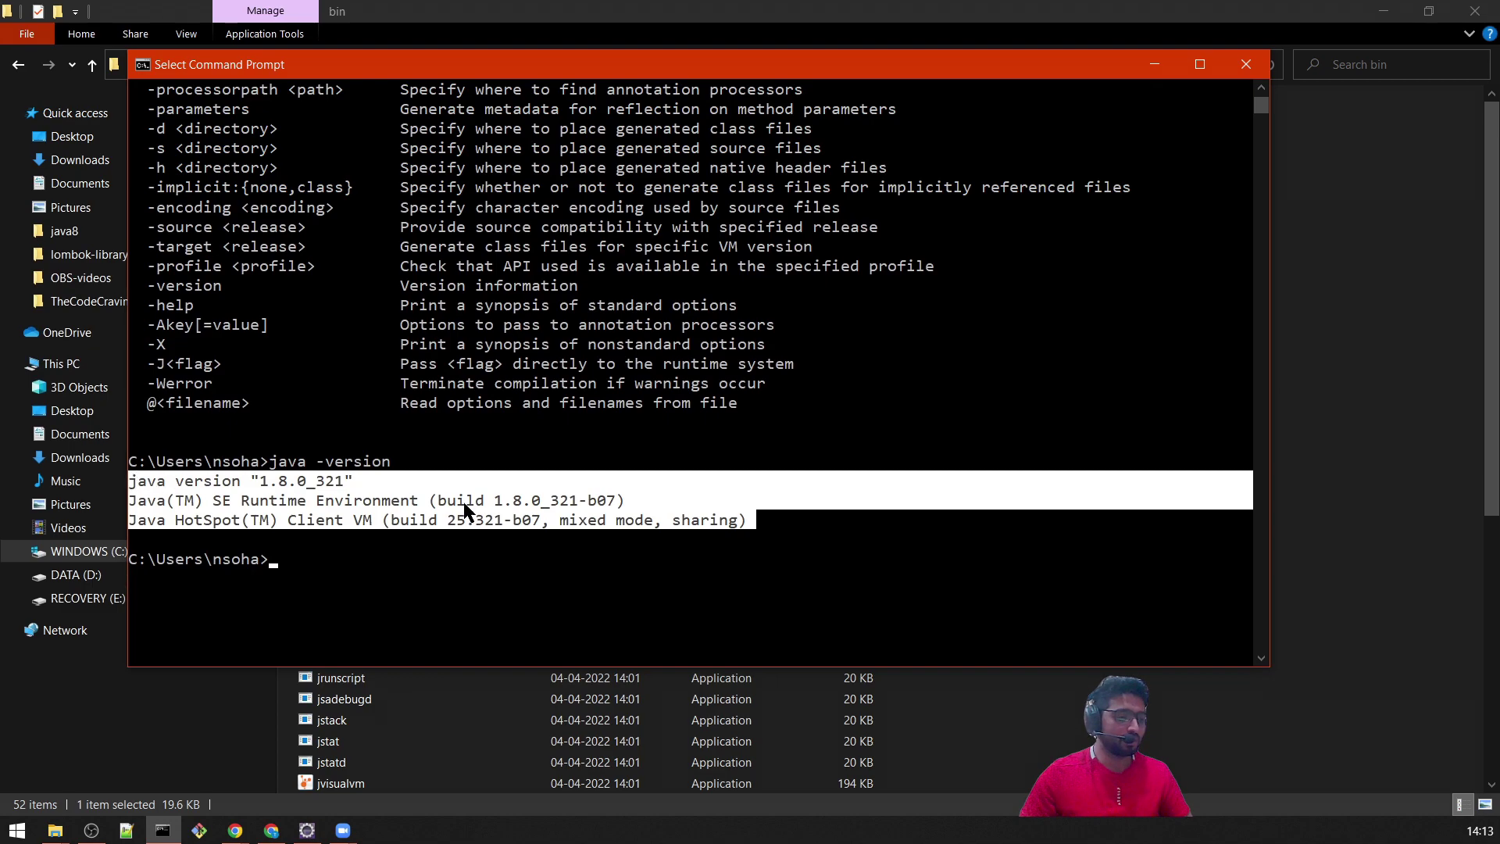
right_click(364, 466)
drag(316, 520, 756, 522)
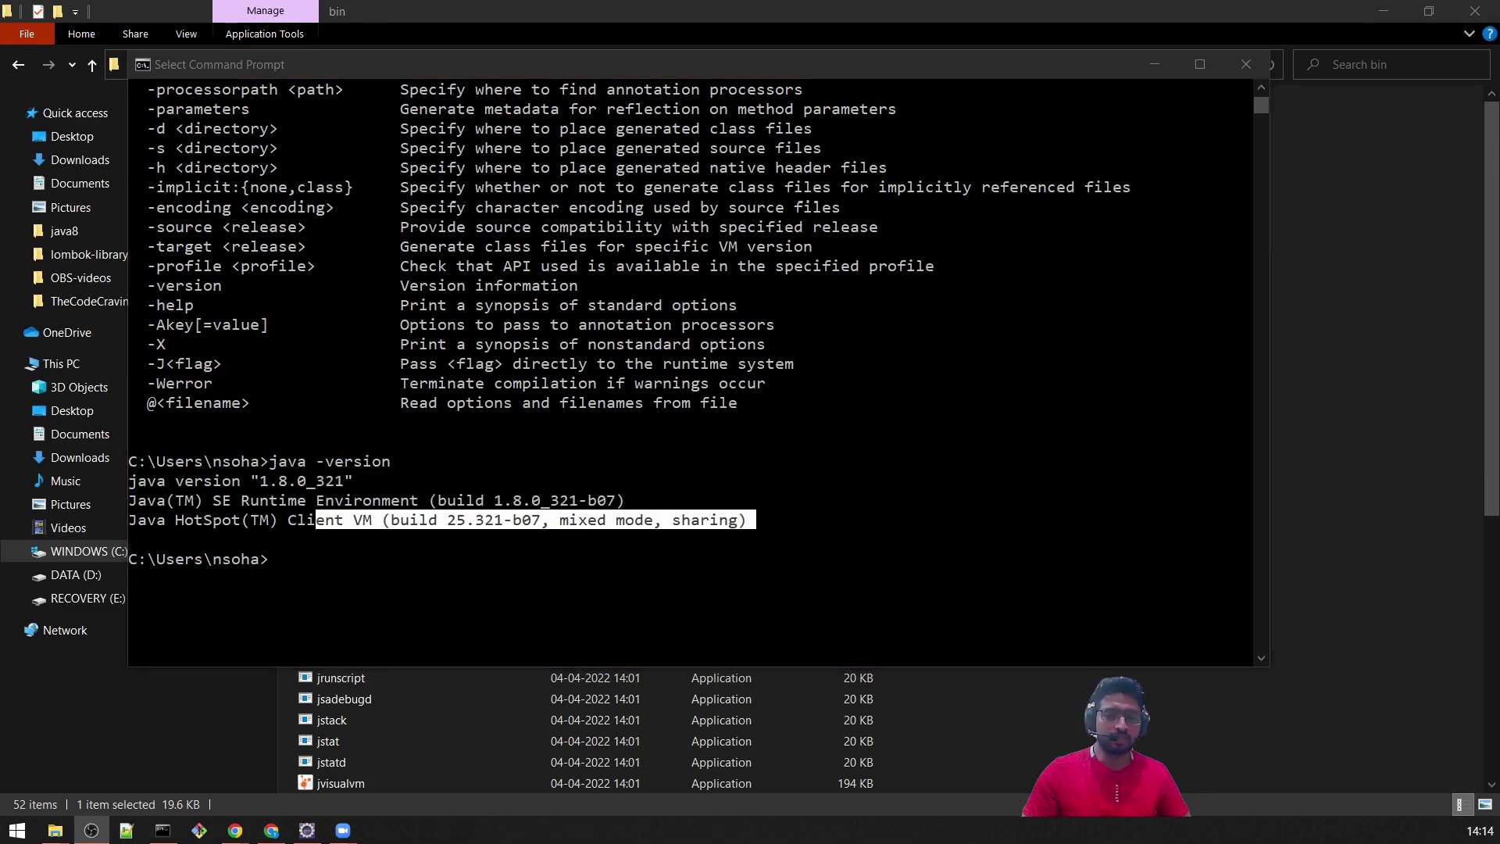
click(781, 527)
drag(782, 524, 102, 475)
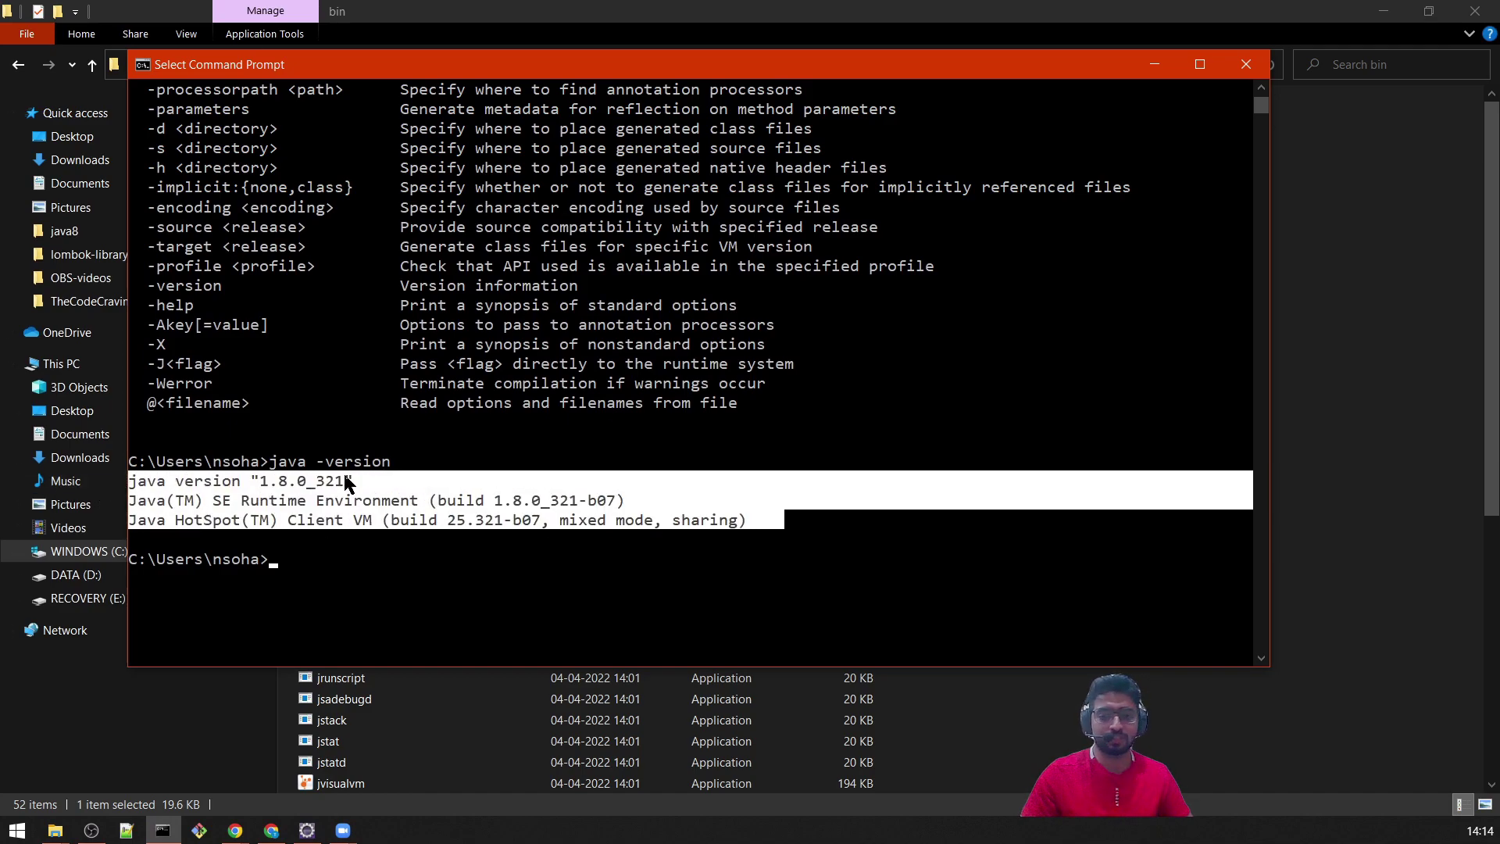